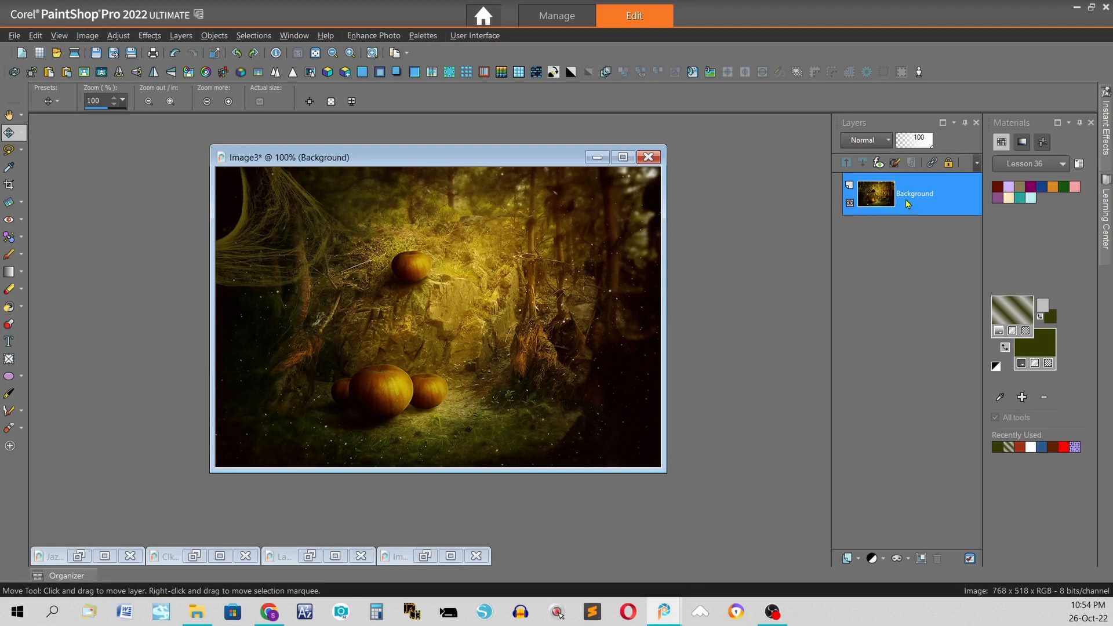
- Promote the Background layer to a raster layer and add a new default raster layer above it
right_click(902, 201)
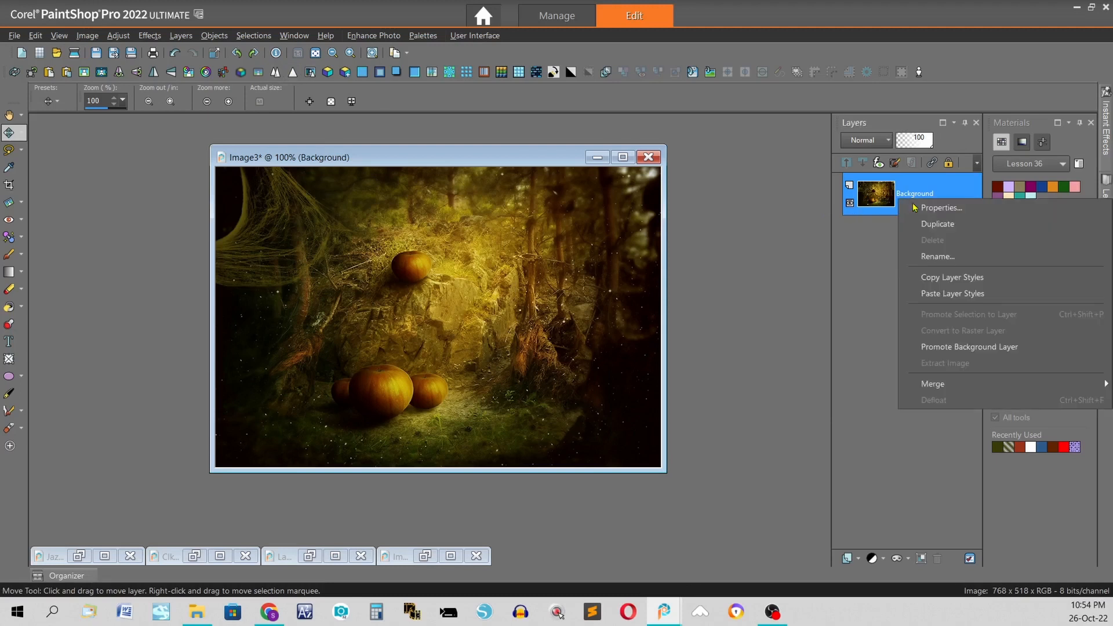
left_click(965, 352)
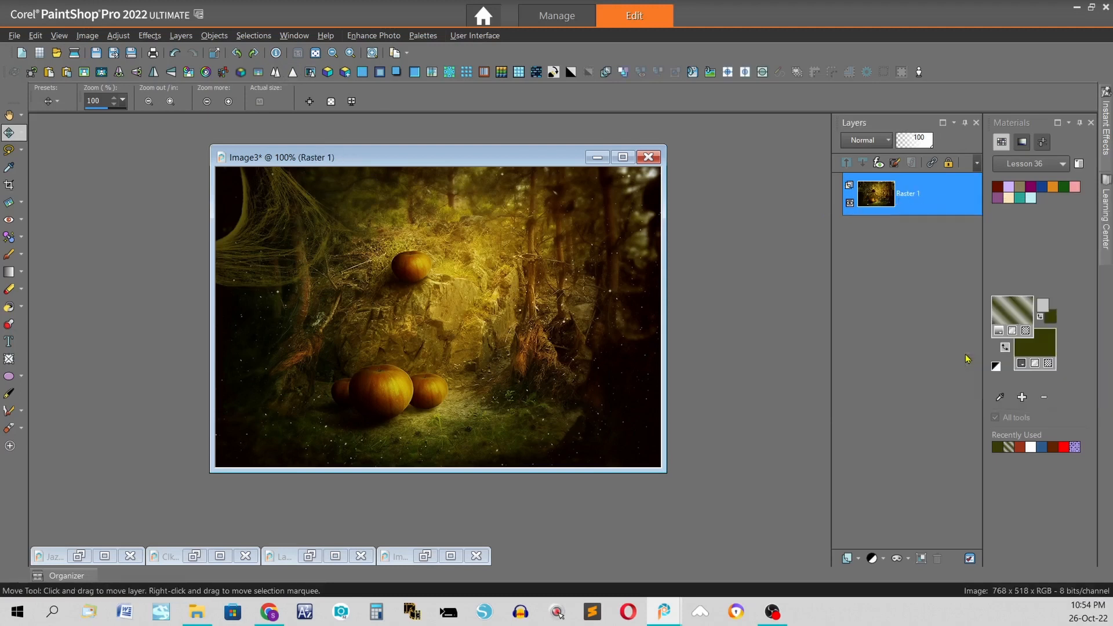
left_click(847, 558)
left_click(896, 461)
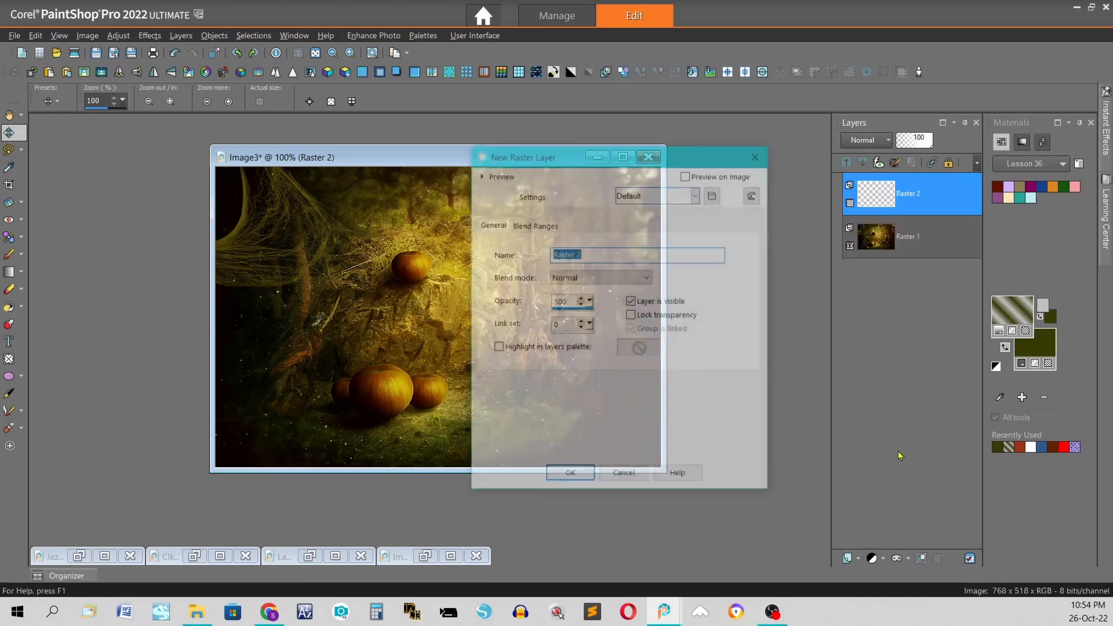
left_click(569, 471)
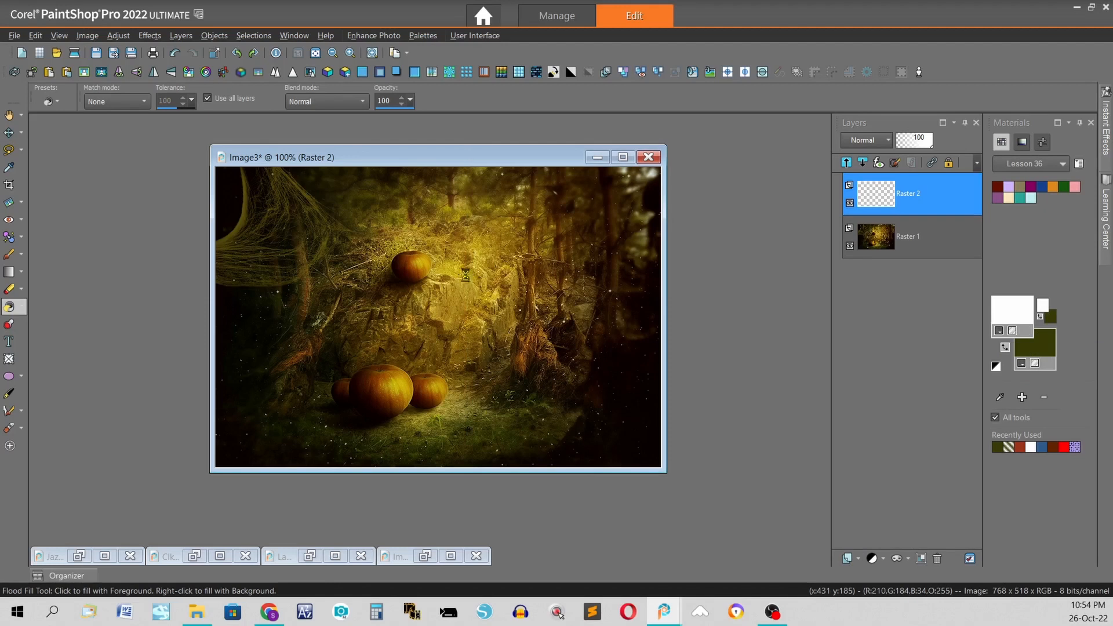
- Fill the new Raster 2 layer with white and move it below the Raster 1 image layer
left_click(465, 275)
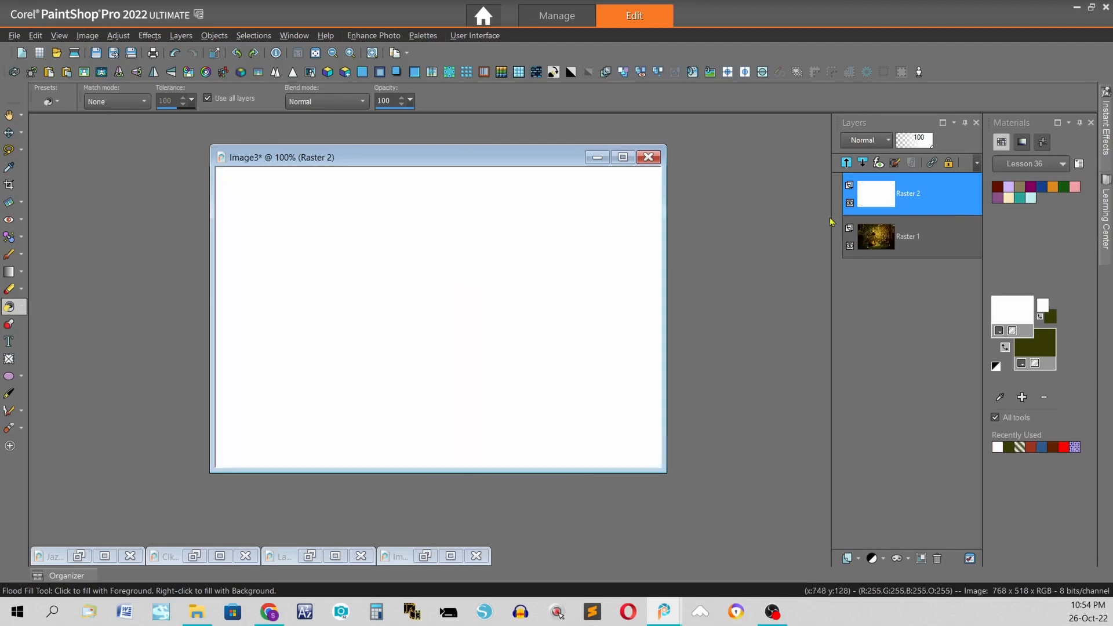
left_click_drag(940, 200, 938, 265)
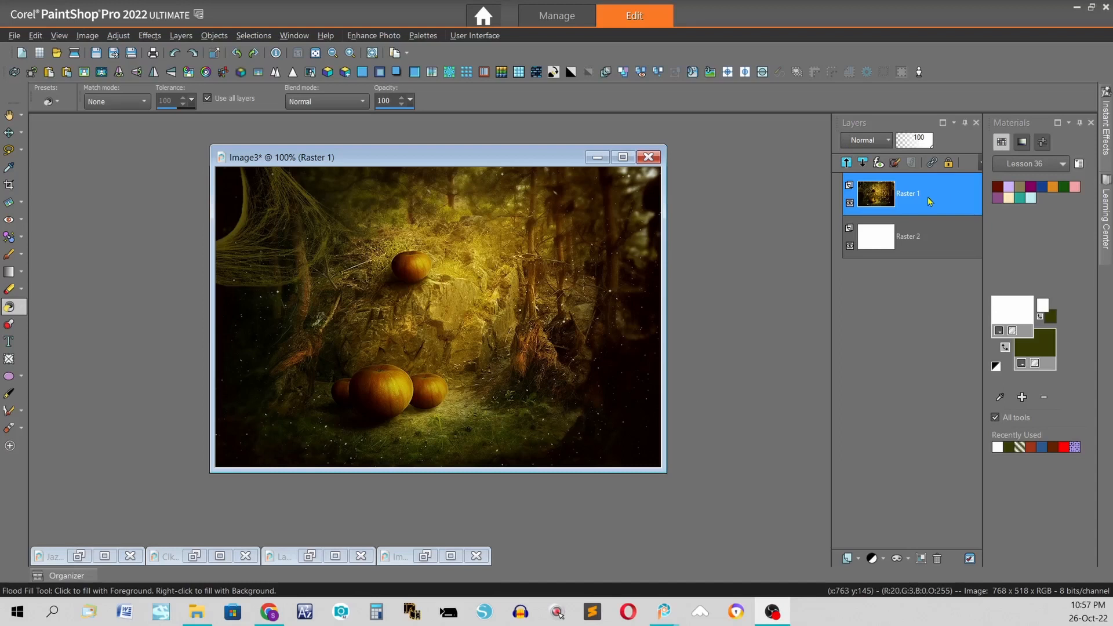
- Load the sg_halloween17 mask onto Raster 1 with source luminance, fit to canvas, inverted transparency and hide all mask, and merge the mask group
left_click(928, 201)
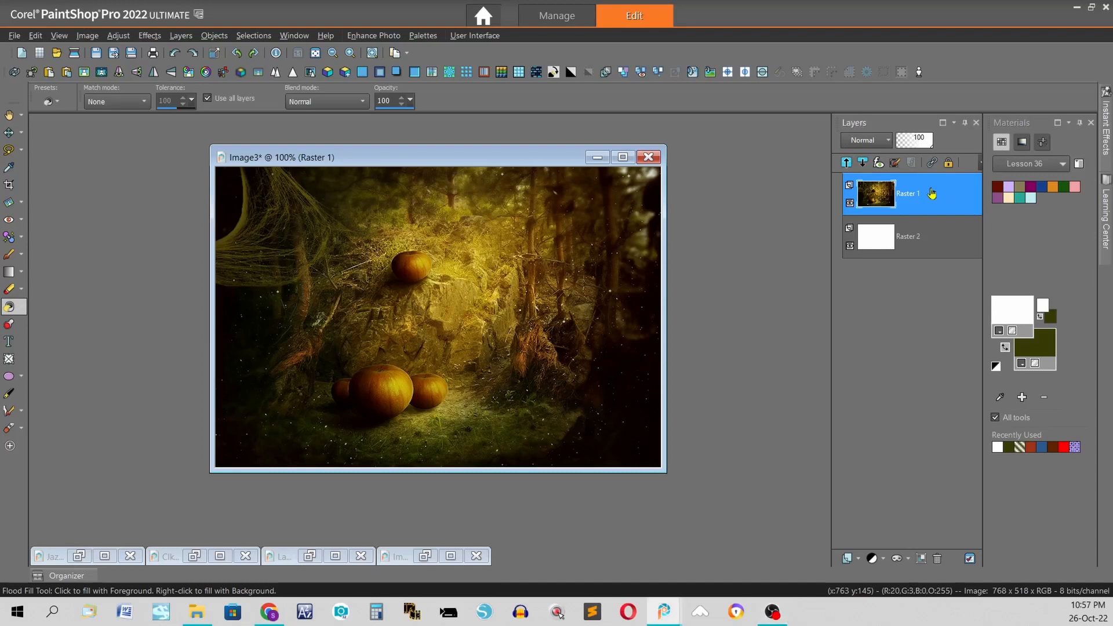
left_click(693, 73)
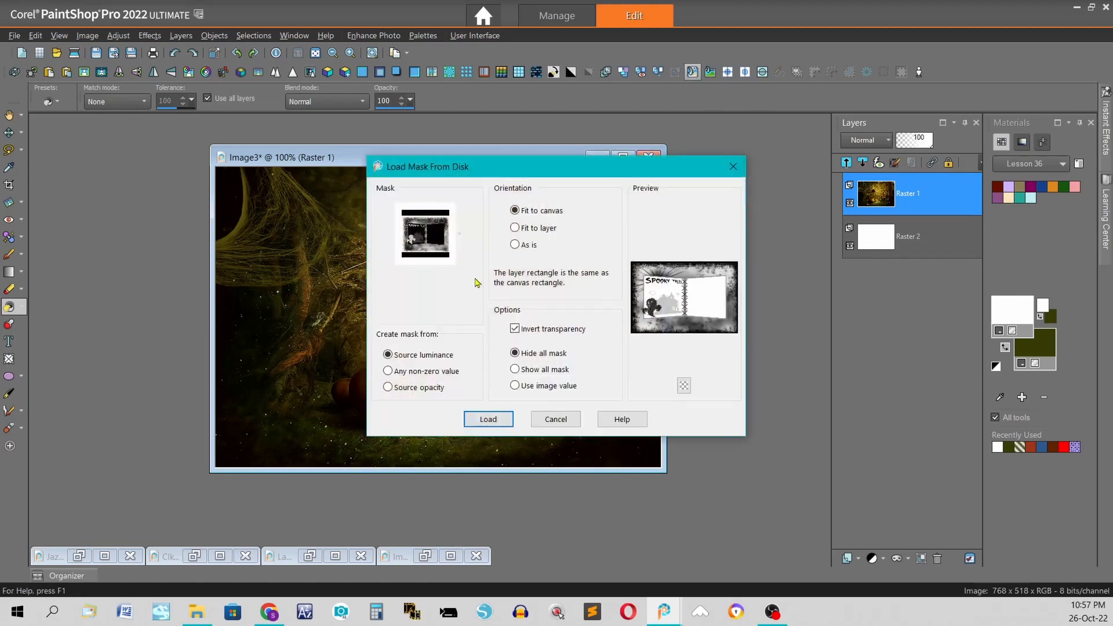
left_click(462, 238)
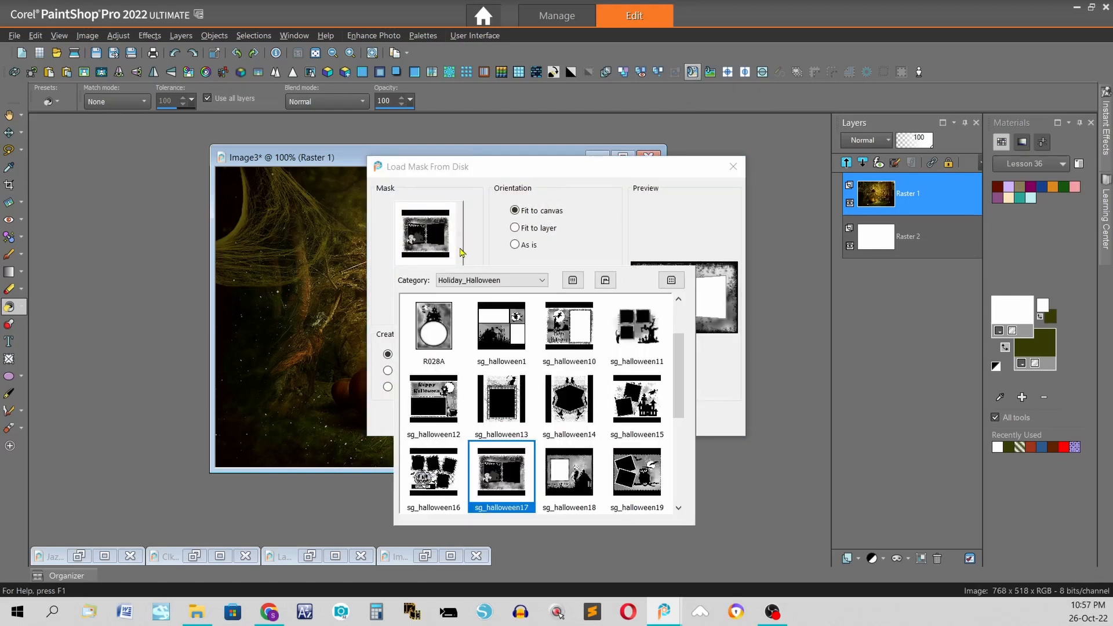
left_click(490, 481)
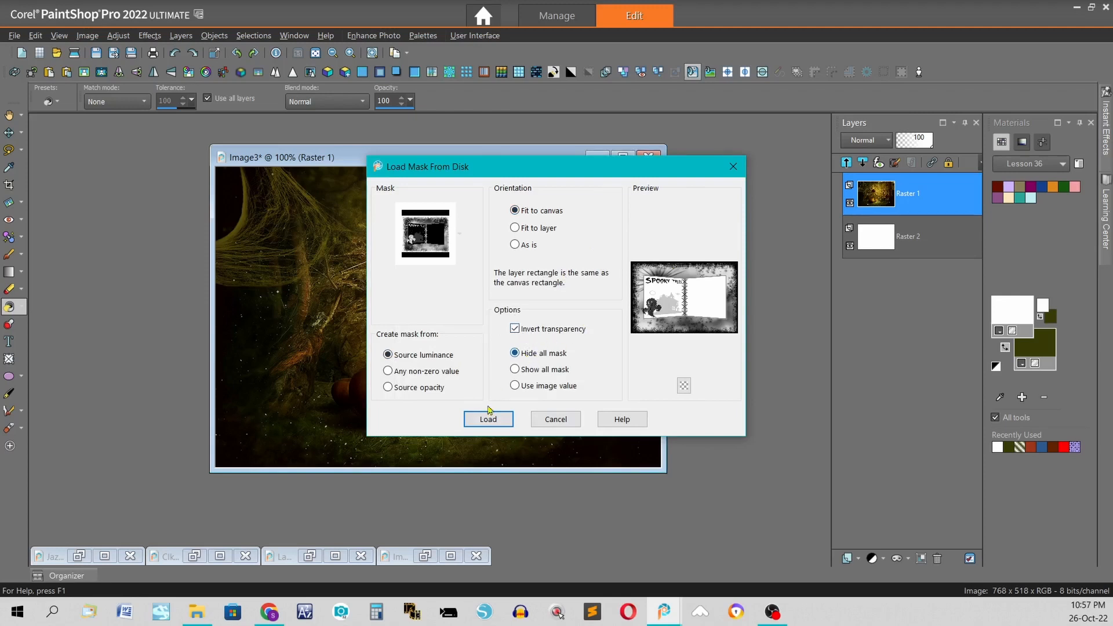
left_click(498, 423)
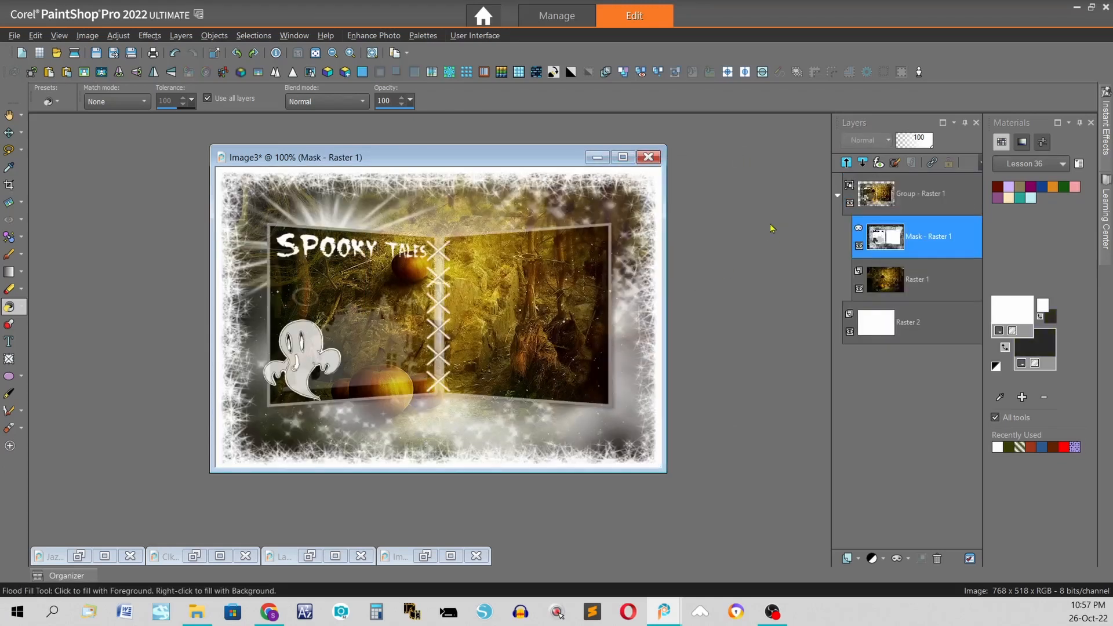
left_click(674, 77)
- Apply Lens Distortion to the merged layer: Pincushion, horizontal offset -230, vertical offset 182, strength 27, edge mode Color #383a09
left_click(149, 36)
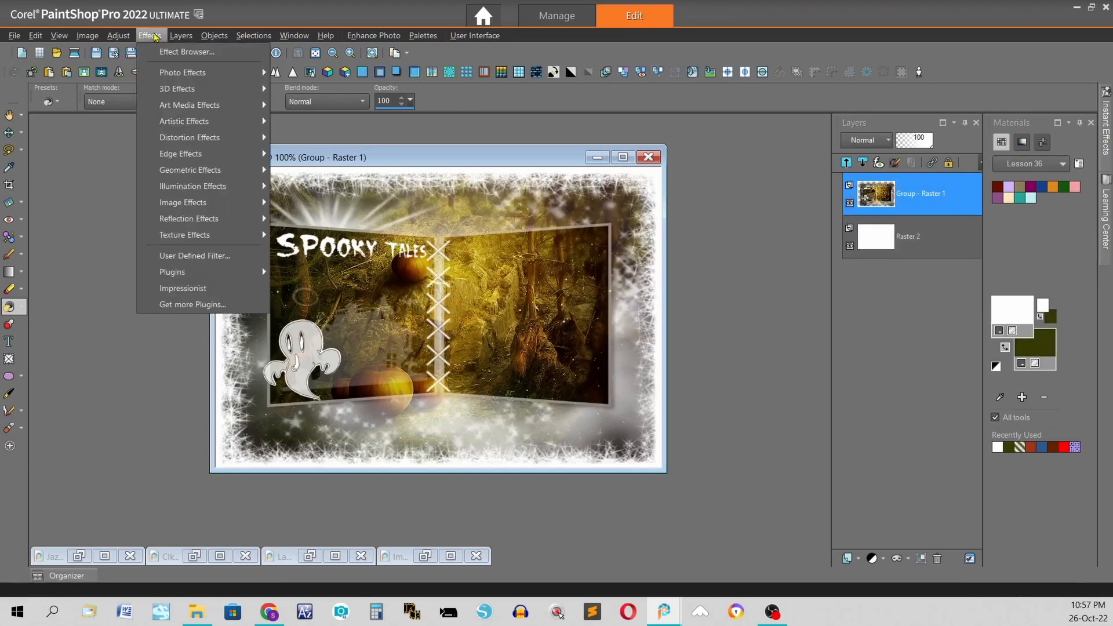
mouse_move(232, 141)
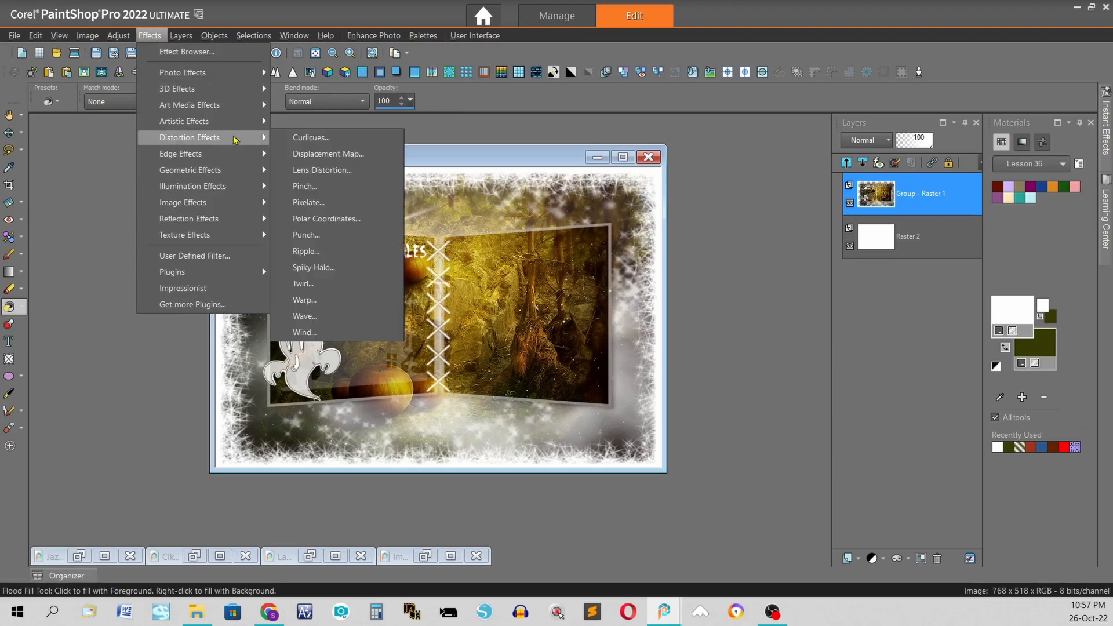
left_click(320, 171)
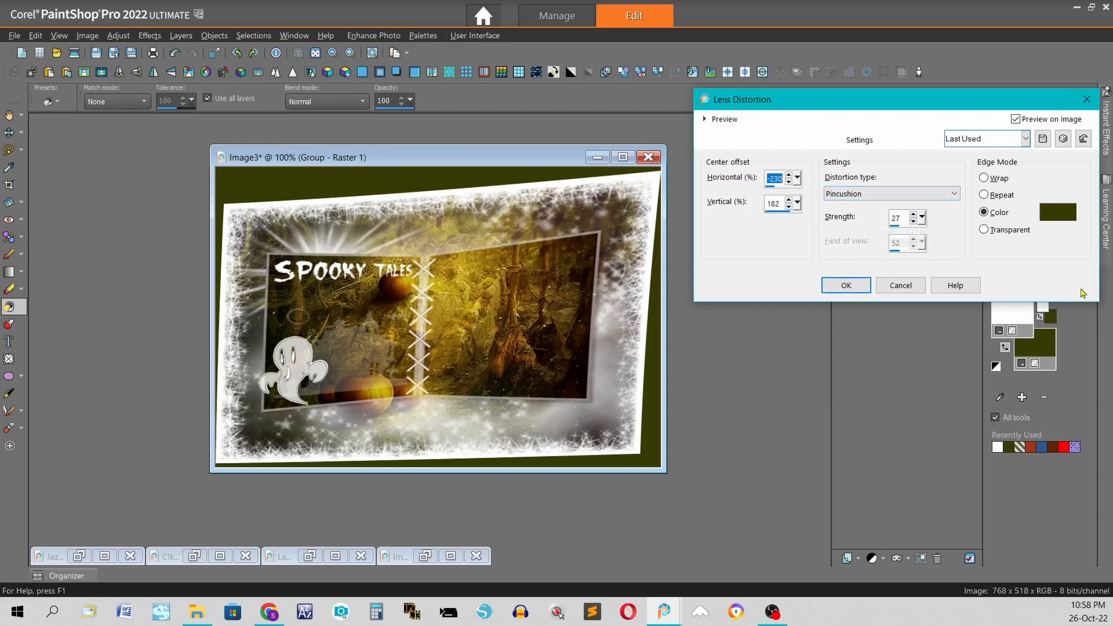
left_click(1059, 211)
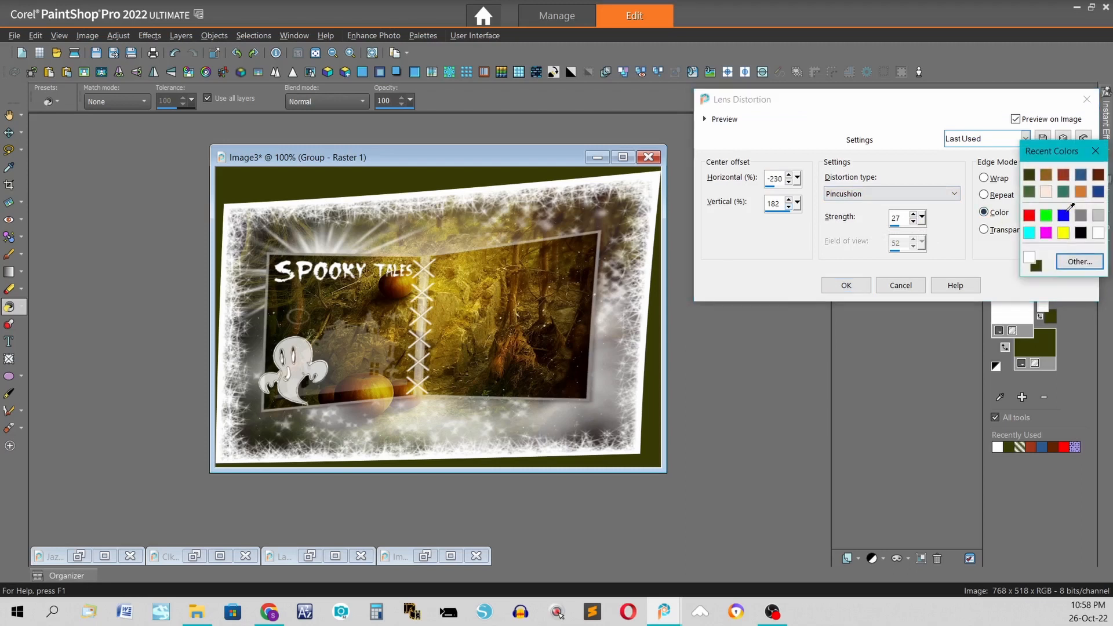
left_click(1071, 255)
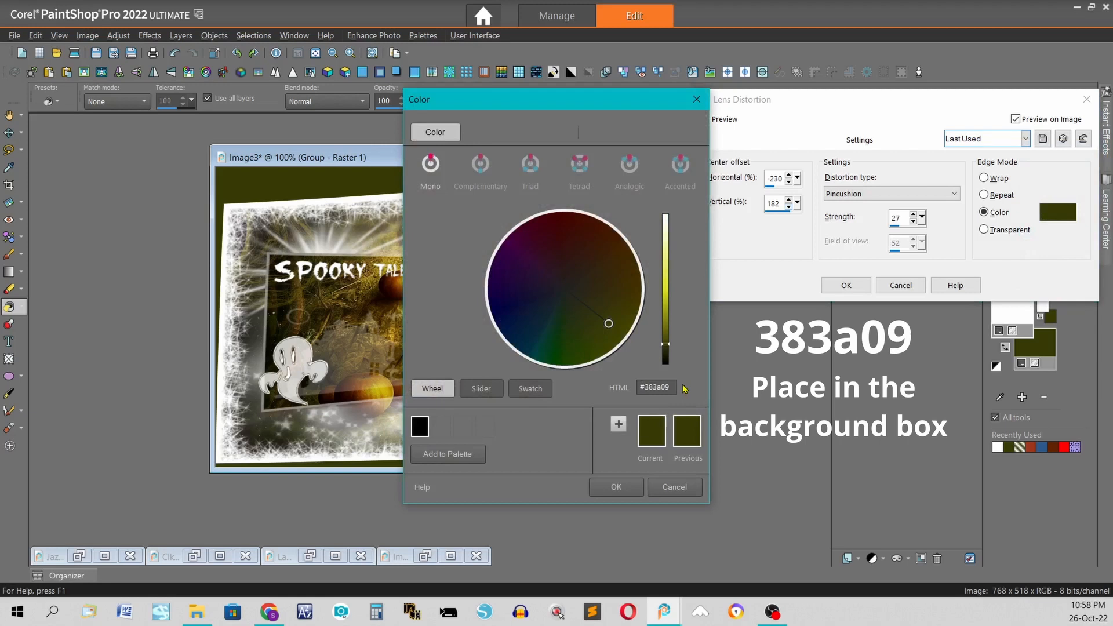
left_click(617, 487)
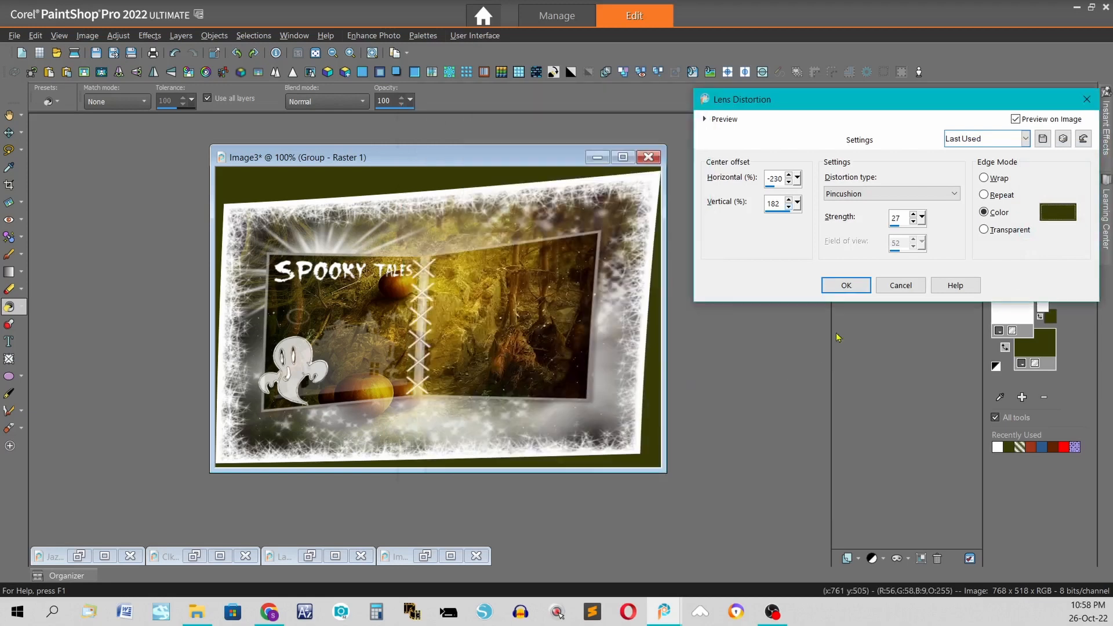
left_click(846, 285)
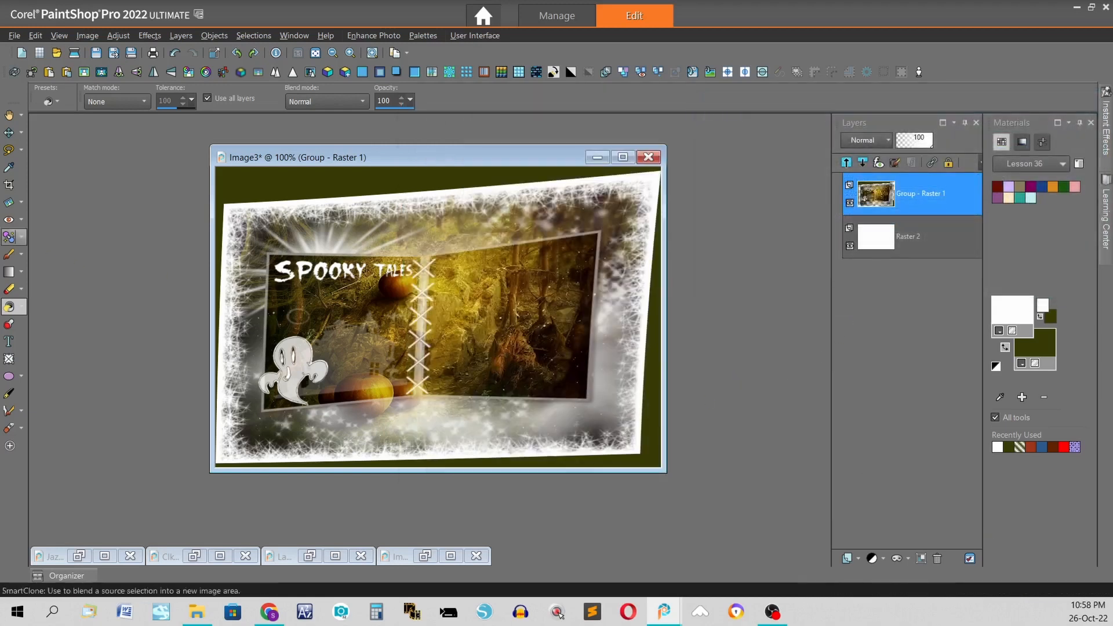
- Select the dark green area around the tilted frame with the Magic Wand, using tolerance 0 and feather 0
left_click(21, 150)
left_click(70, 186)
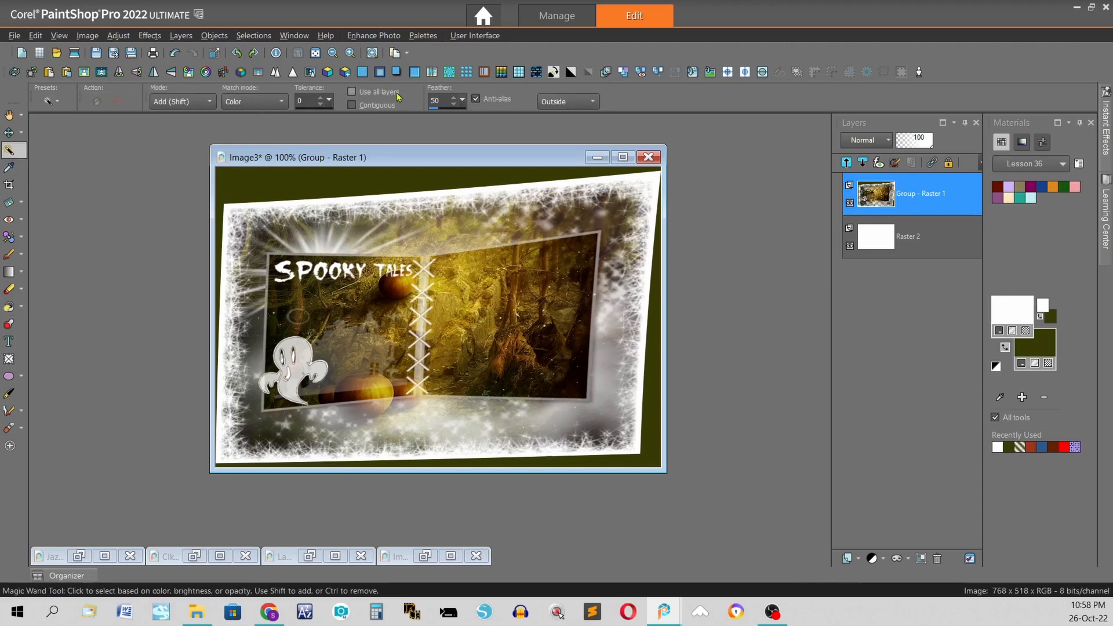
double_click(436, 100)
type("0")
left_click(345, 180)
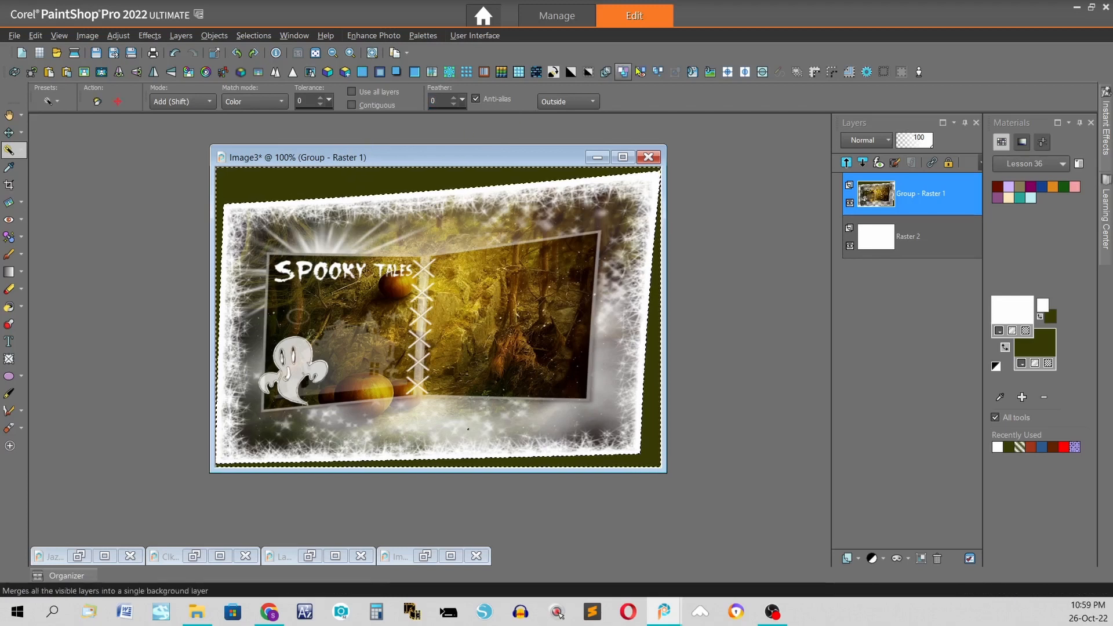
- Apply the Texture effect to the selected border using the 16_Street stone texture: size 25, depth 2, ambience 78, shininess 0, grey light, angle 315
left_click(537, 72)
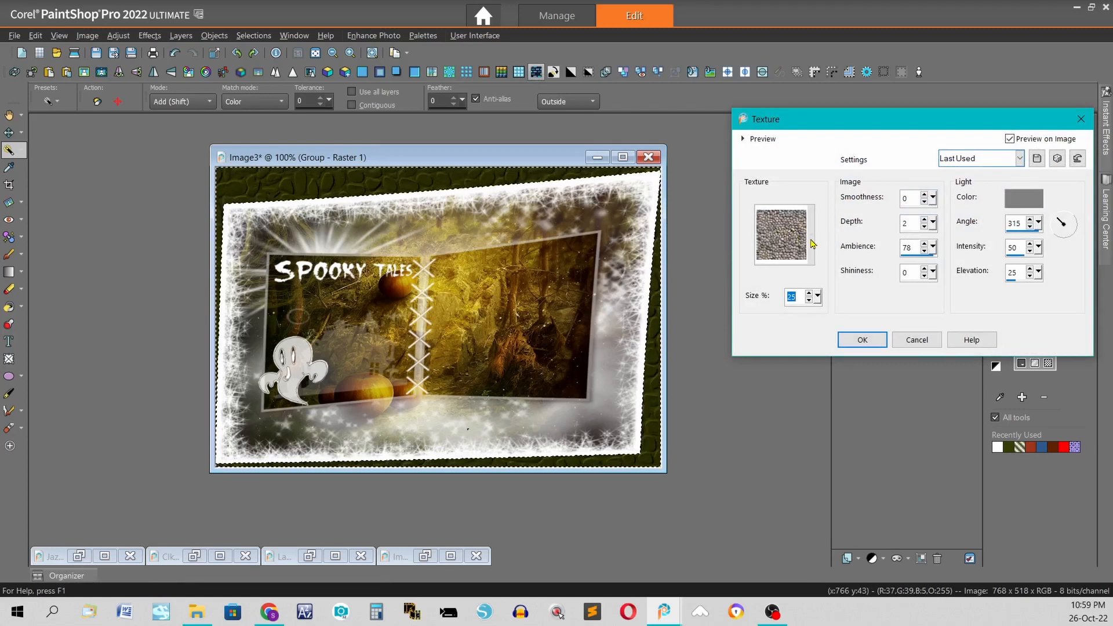
left_click(783, 235)
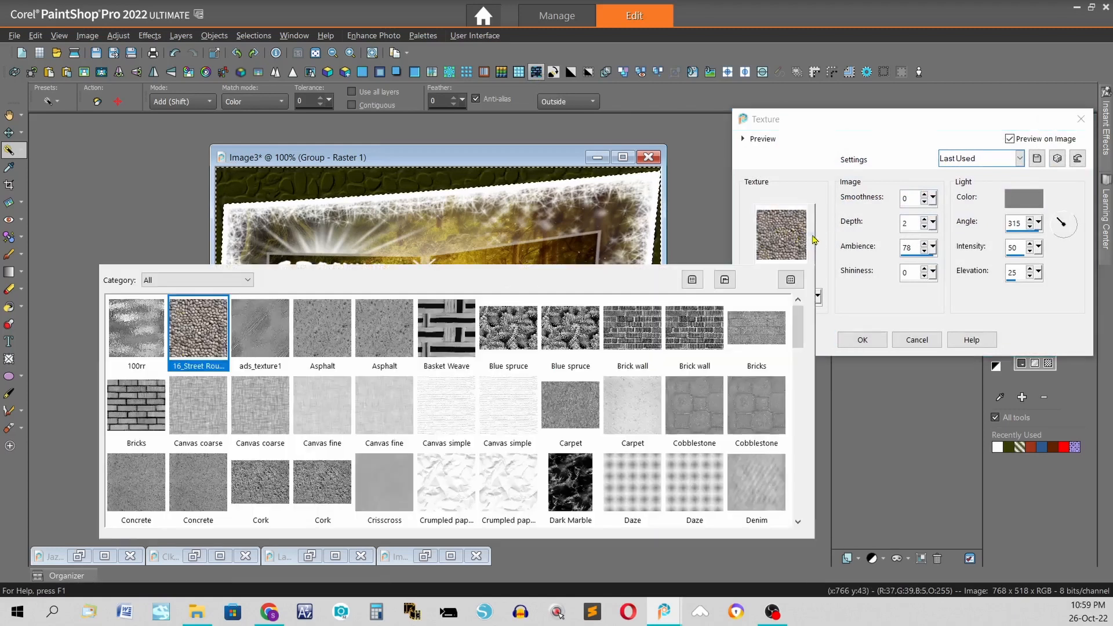
left_click(210, 342)
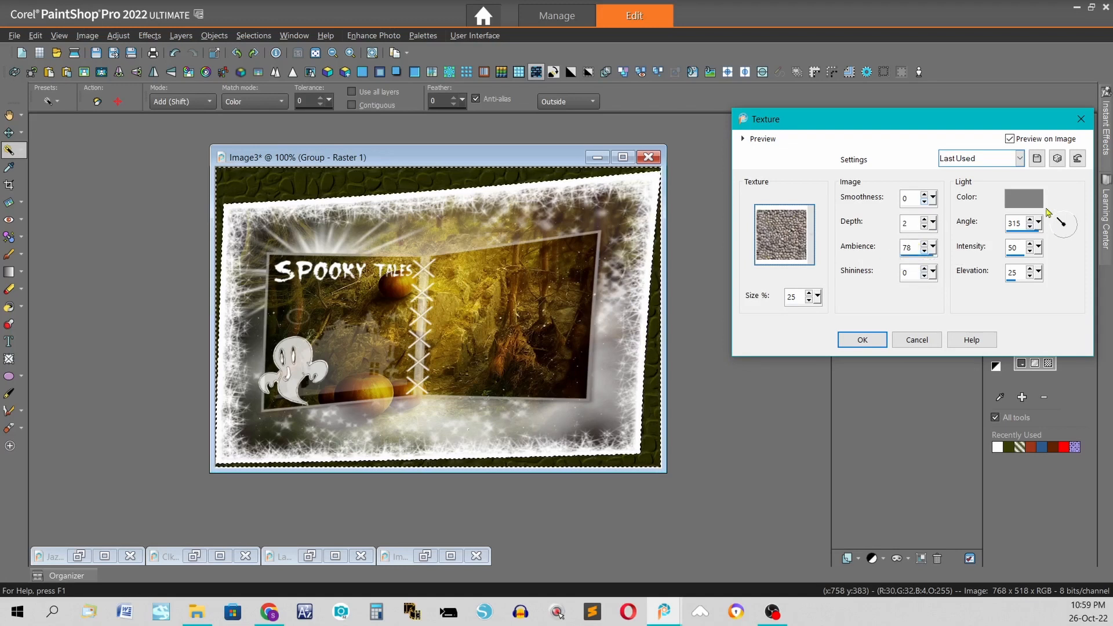
right_click(1030, 198)
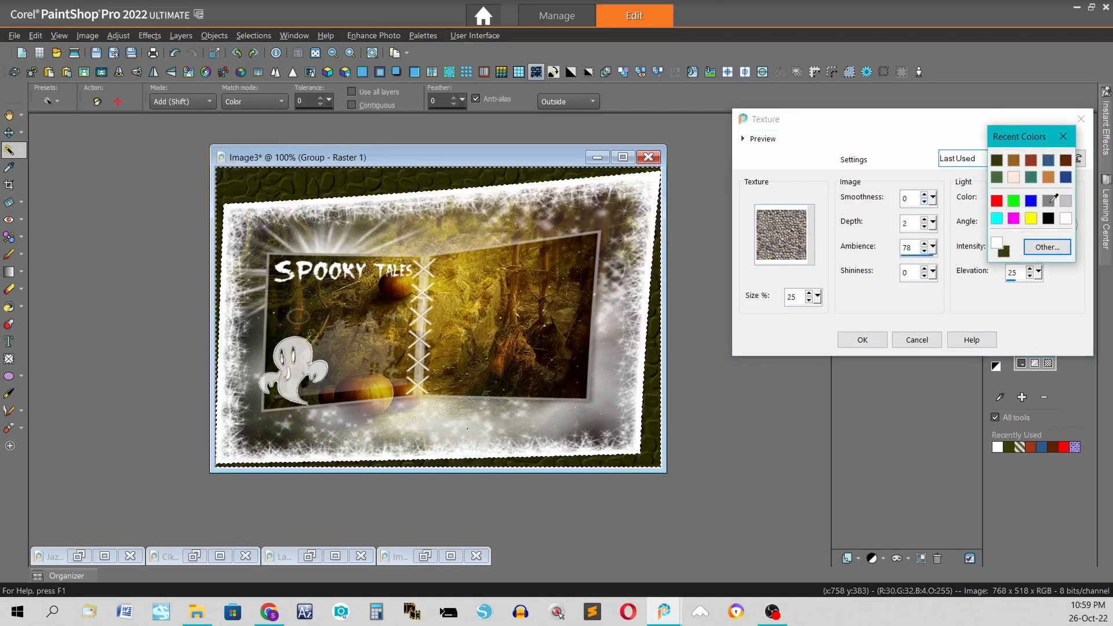
left_click(1049, 200)
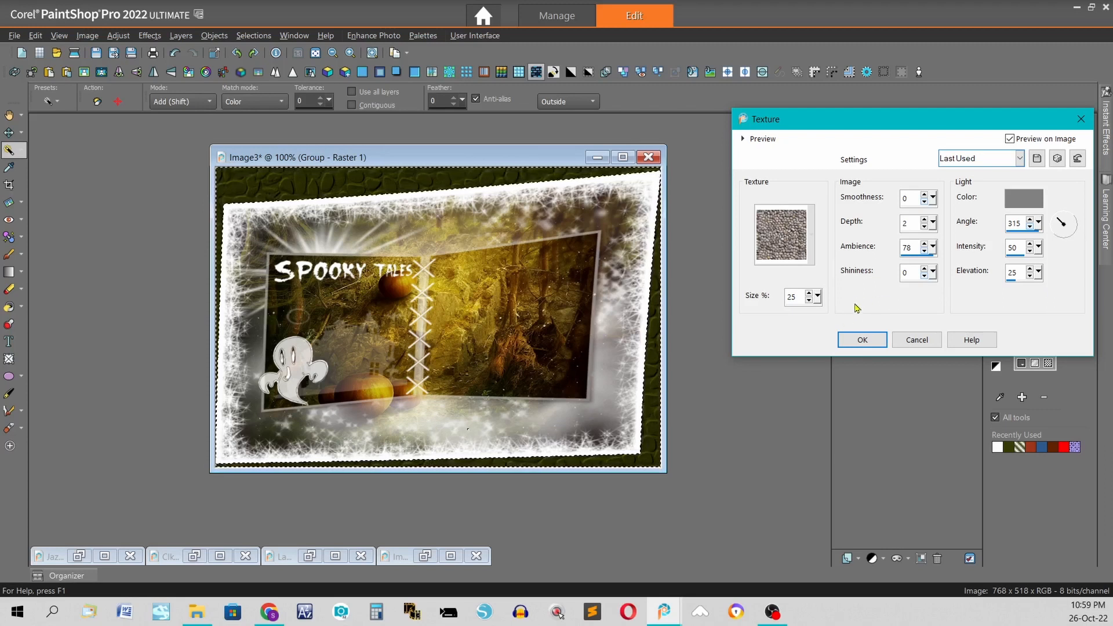
left_click(867, 339)
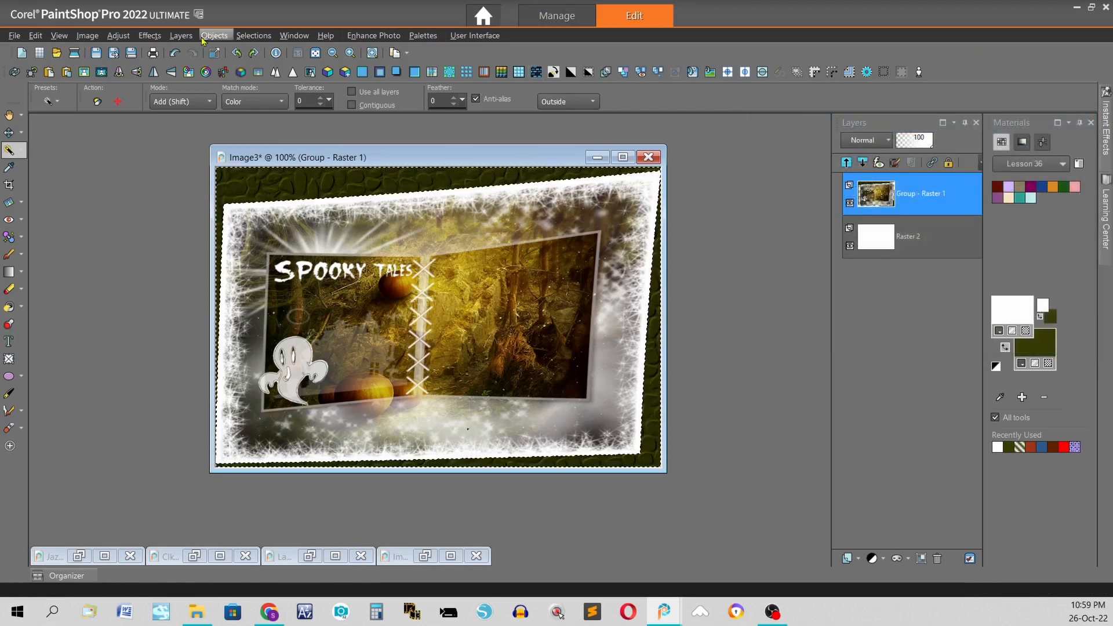
- Apply the Polished Stone effect to the selected border with blur 3, detail 5, polishing 10, angle 225 and light grey lighting
left_click(149, 37)
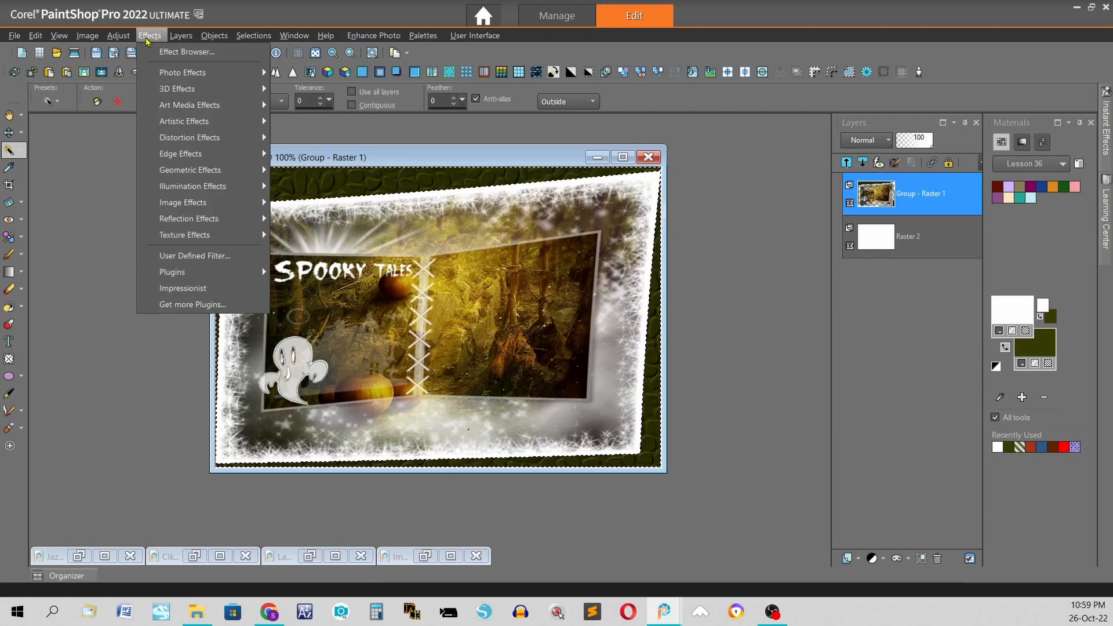
mouse_move(187, 242)
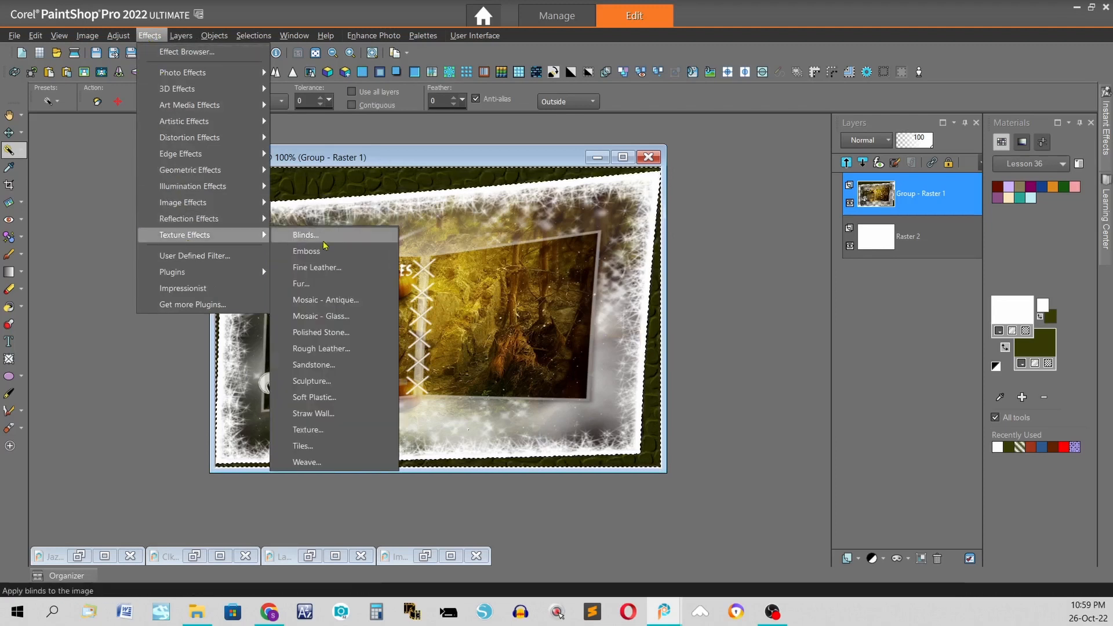
left_click(662, 301)
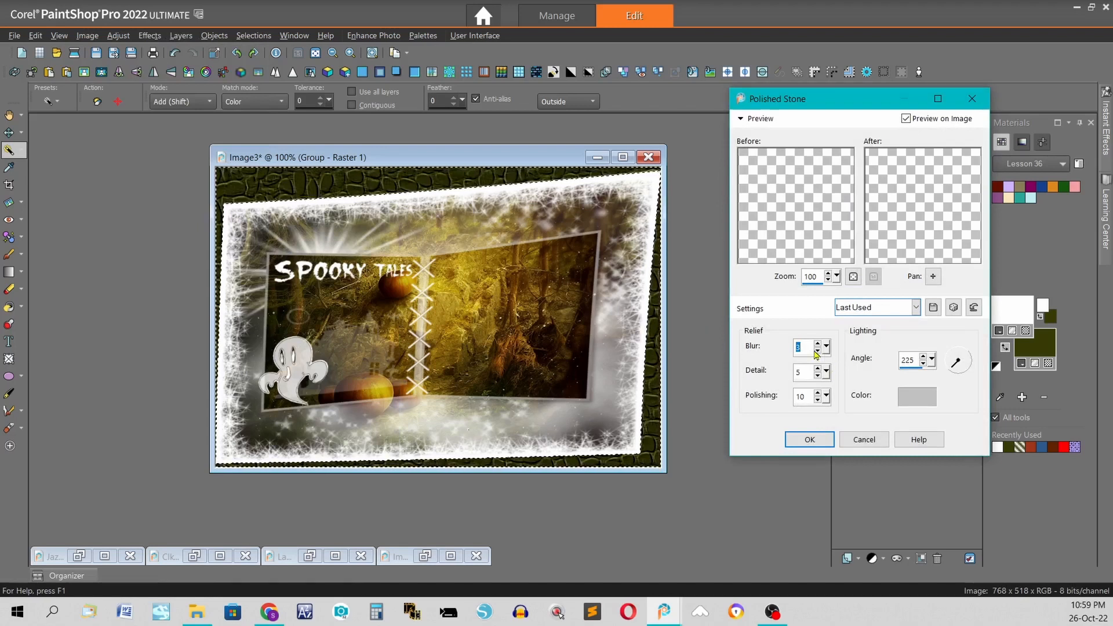
right_click(927, 388)
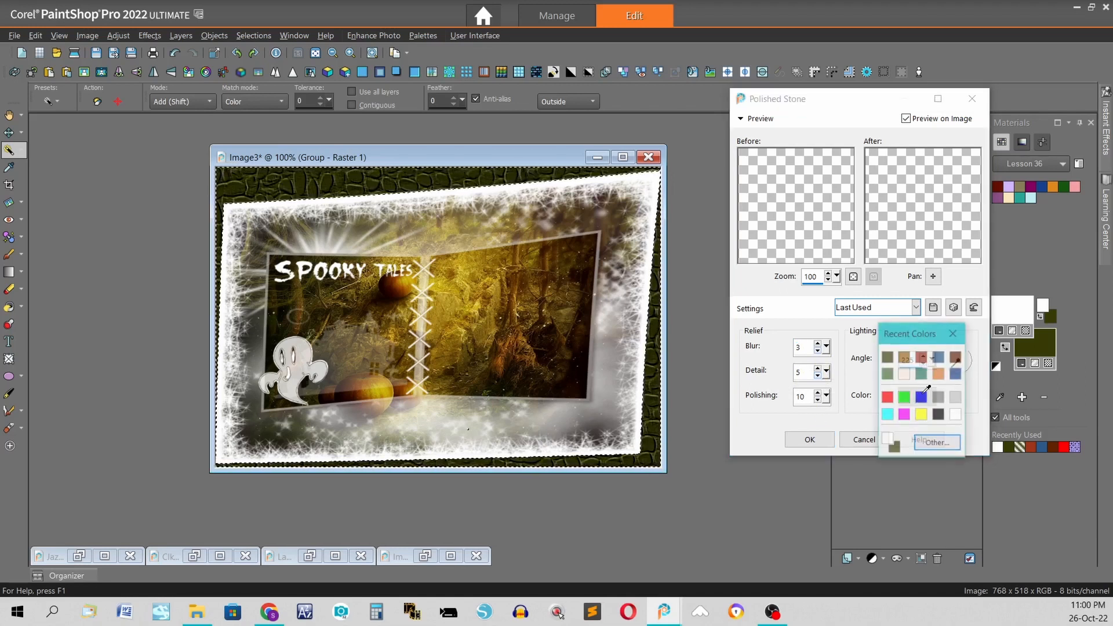
left_click(959, 399)
left_click(813, 437)
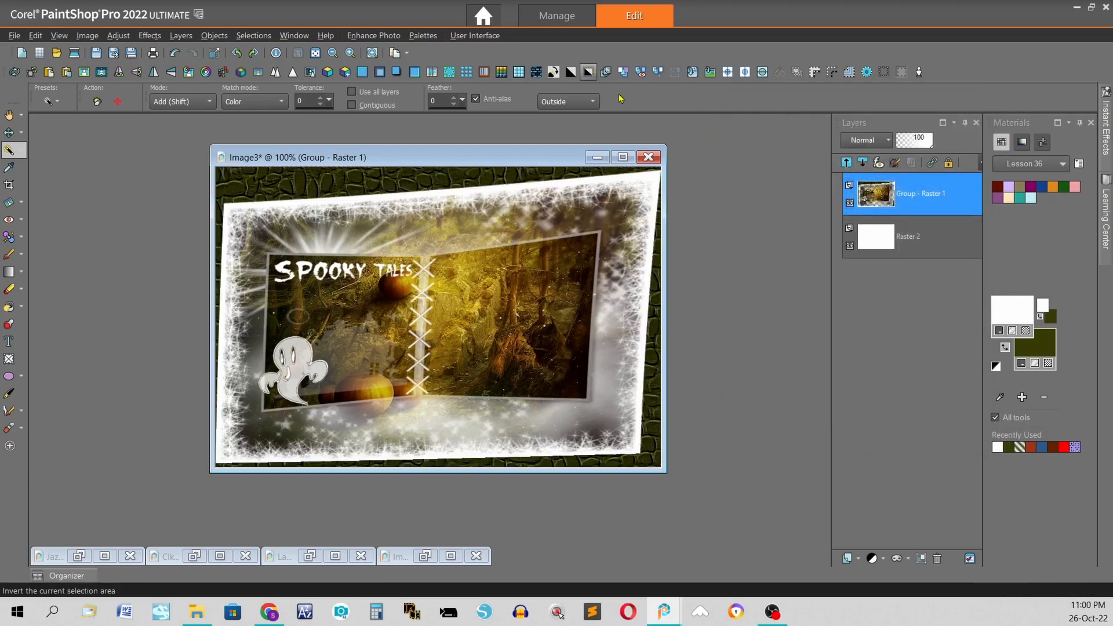
- Invert the selection and promote the tilted framed image to its own layer above Group - Raster 1
right_click(928, 198)
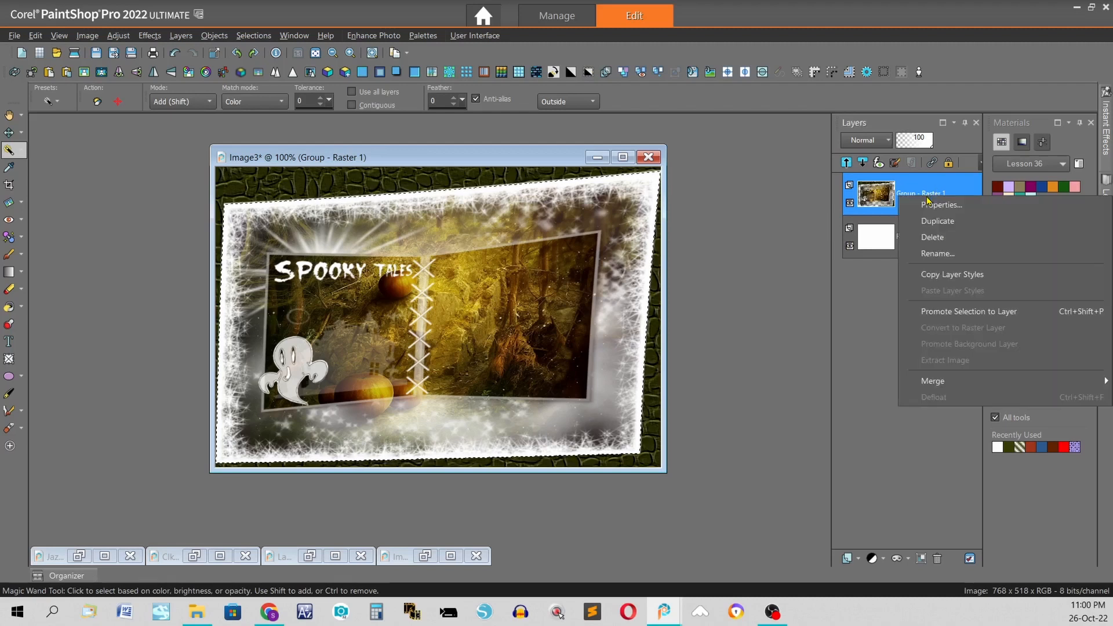
left_click(994, 318)
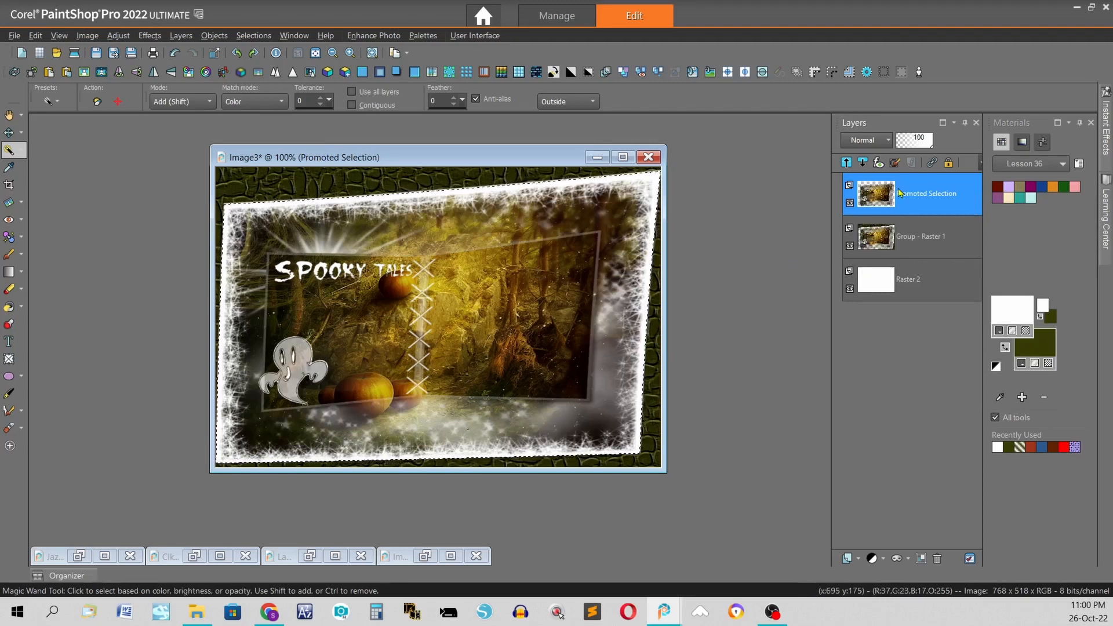
mouse_move(901, 194)
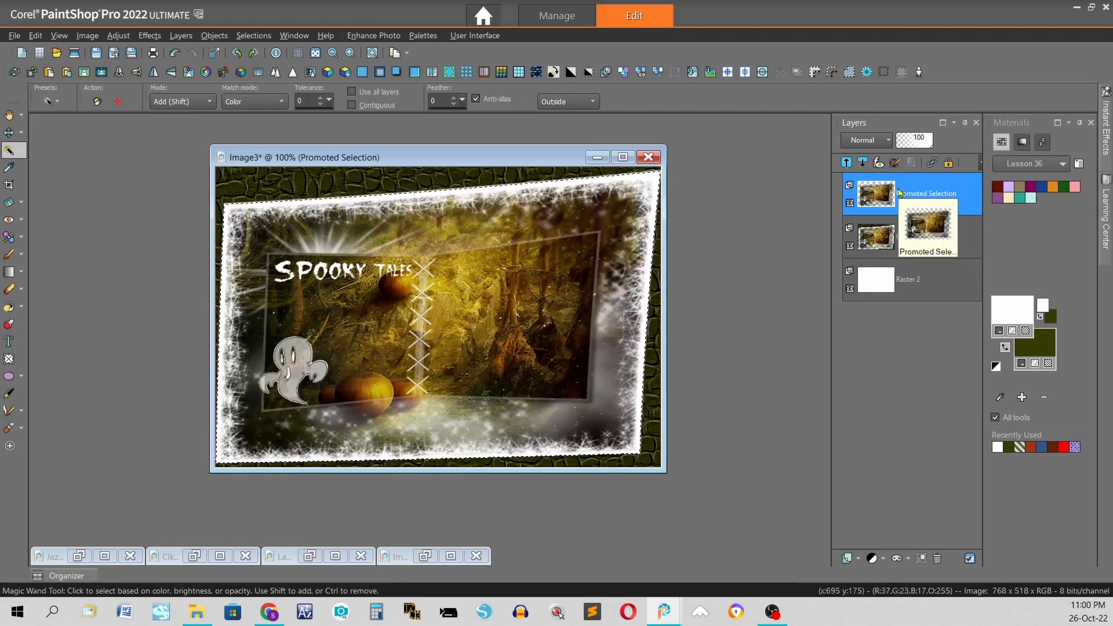
left_click(815, 72)
left_click(506, 431)
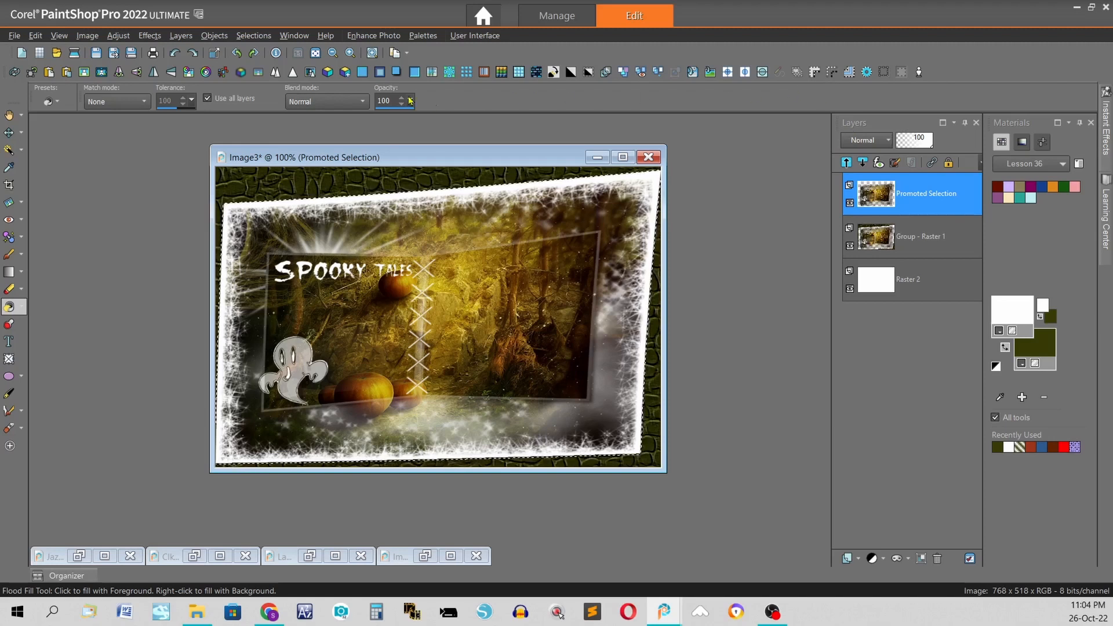
- Select a 15-pixel anti-aliased border inside the current selection and fill it with dark green
left_click(252, 37)
mouse_move(291, 143)
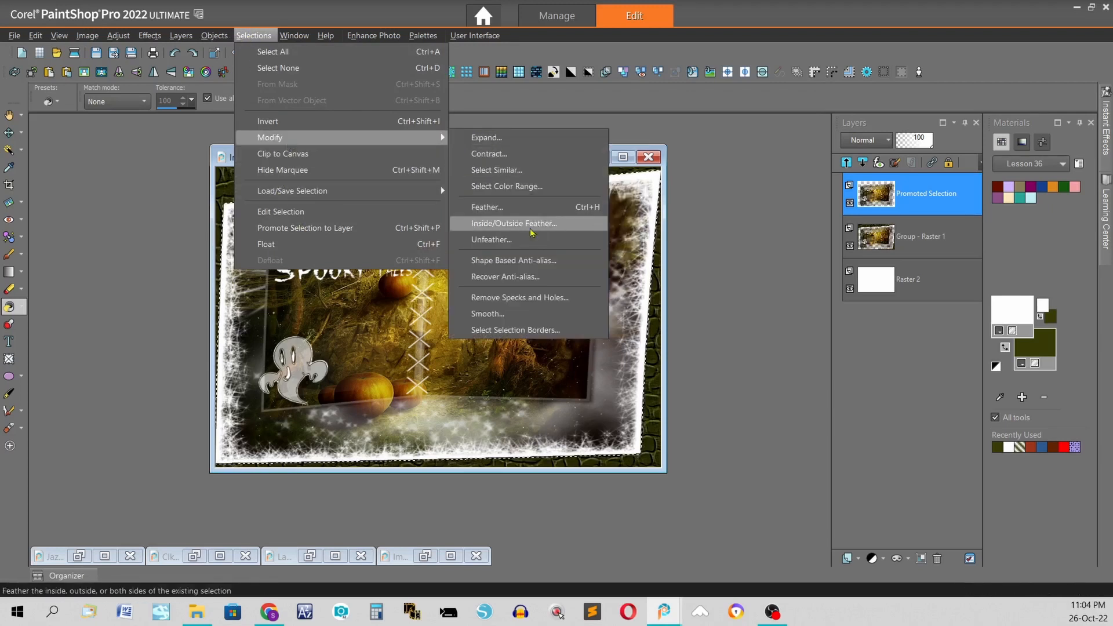
left_click(515, 330)
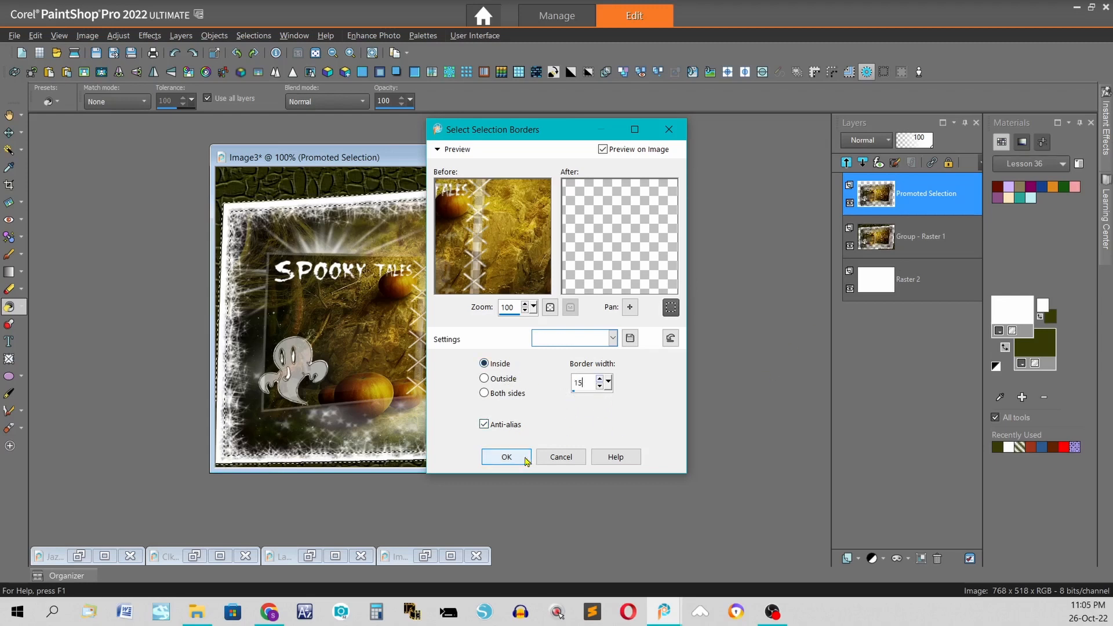
left_click(506, 457)
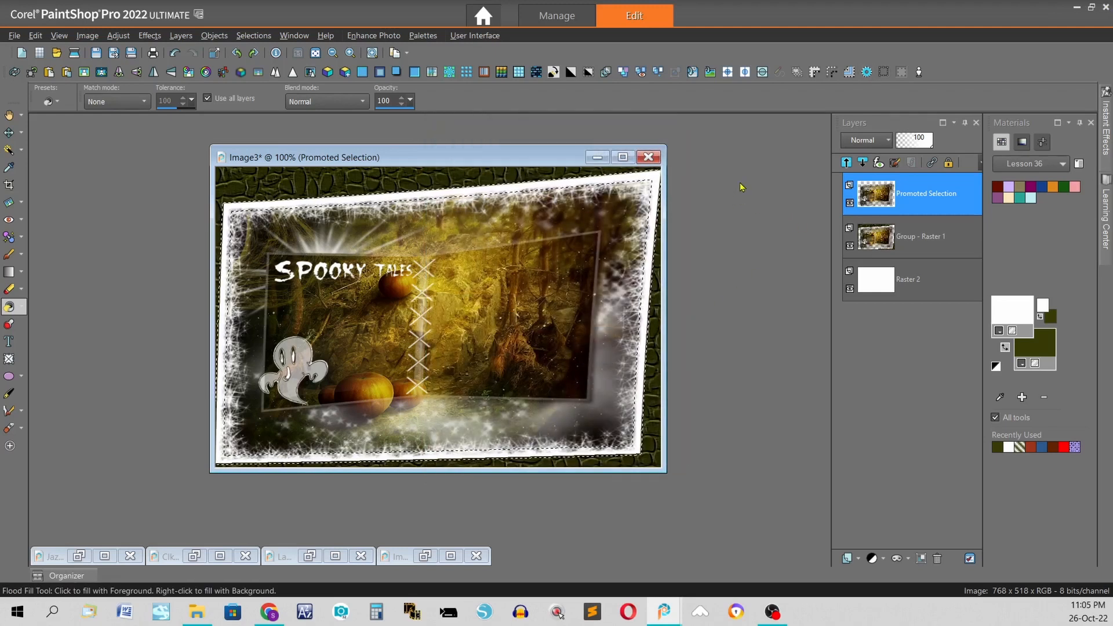
right_click(482, 192)
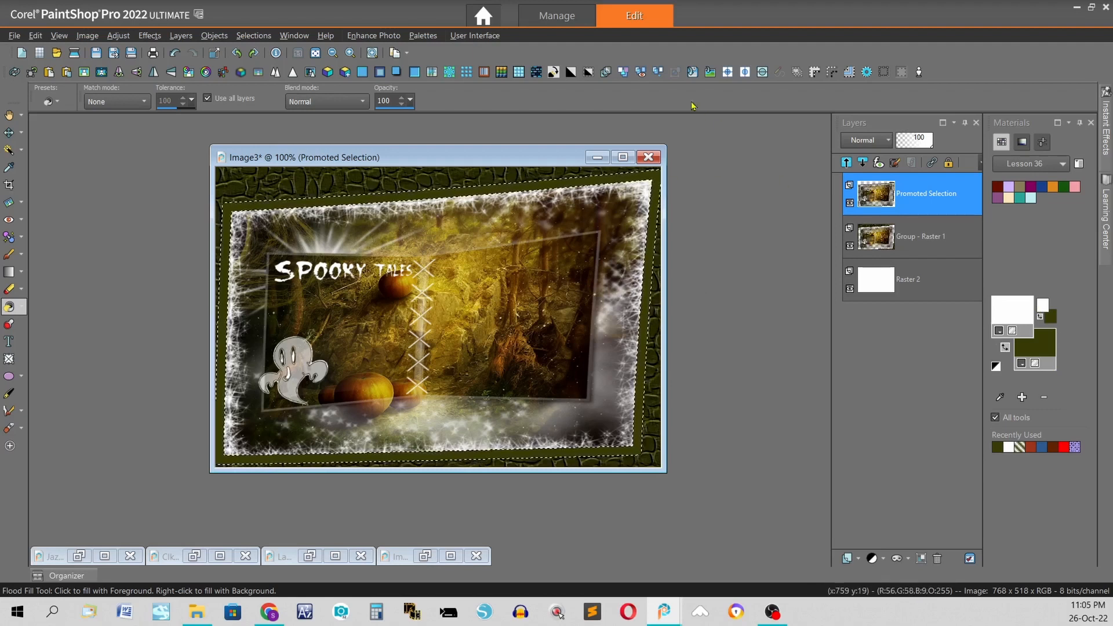
- Apply the Blinds effect to the selected border with width 15, opacity 50, color #976016, horizontal, and light from left/top
left_click(483, 72)
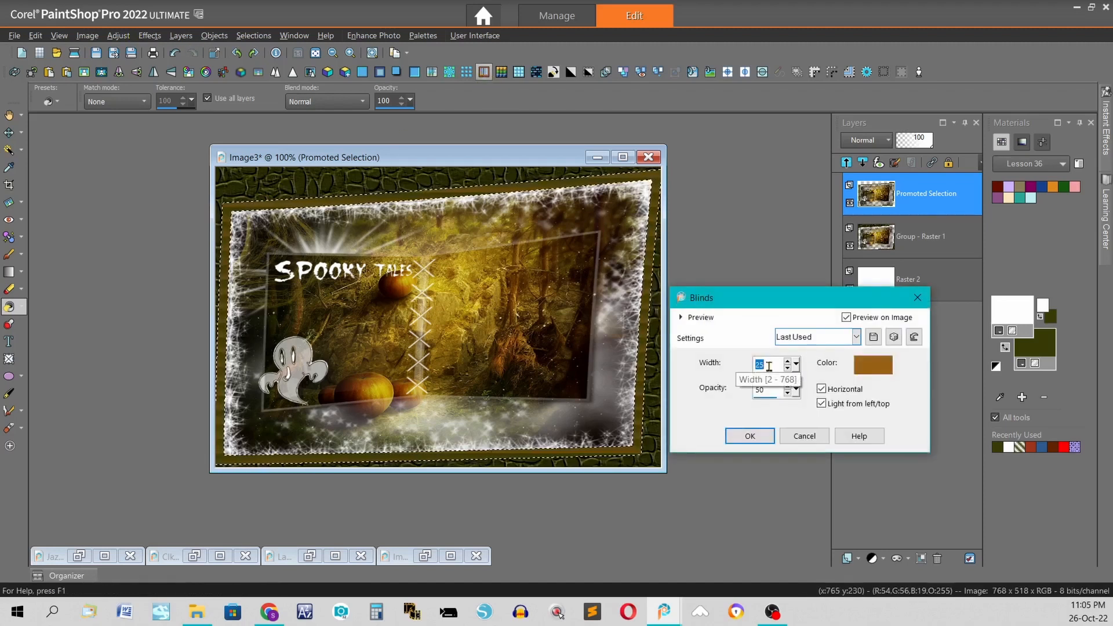
type("15")
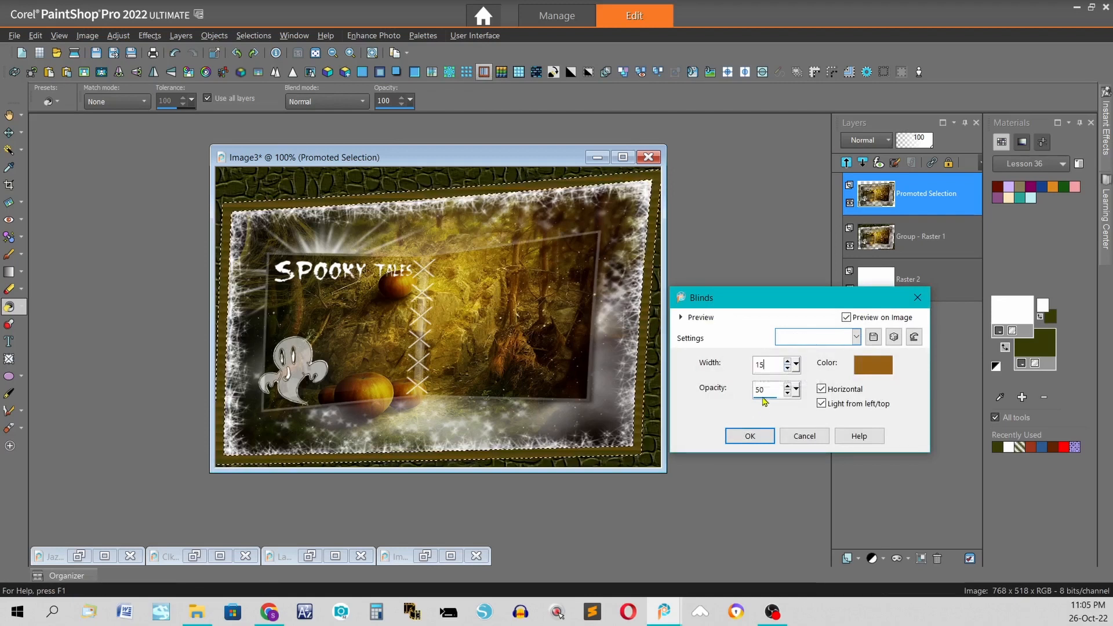
left_click(885, 363)
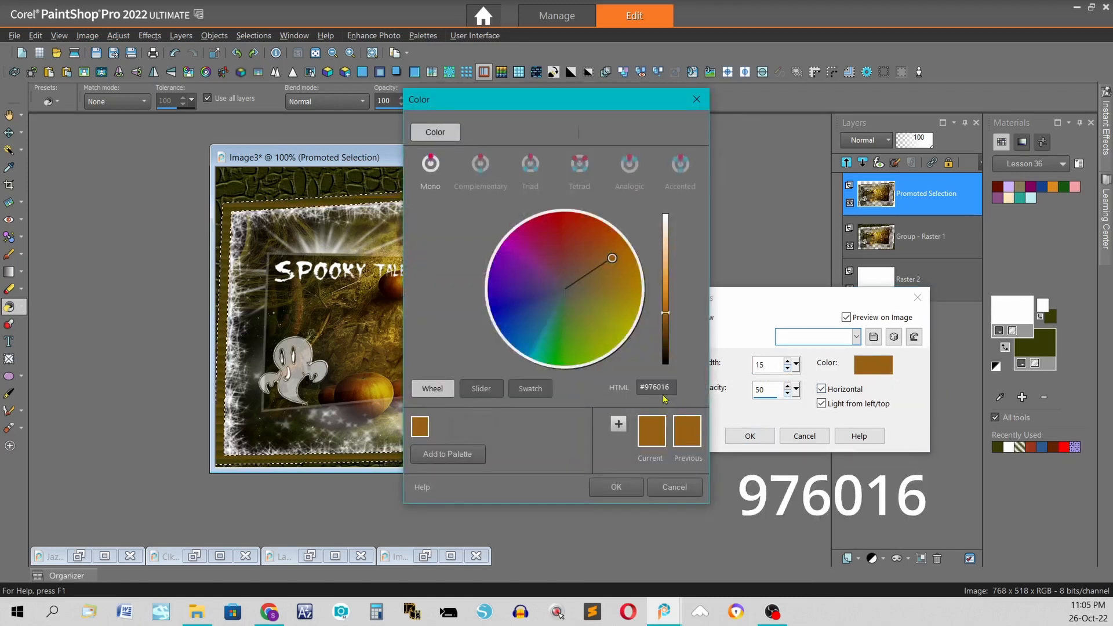
key("Return")
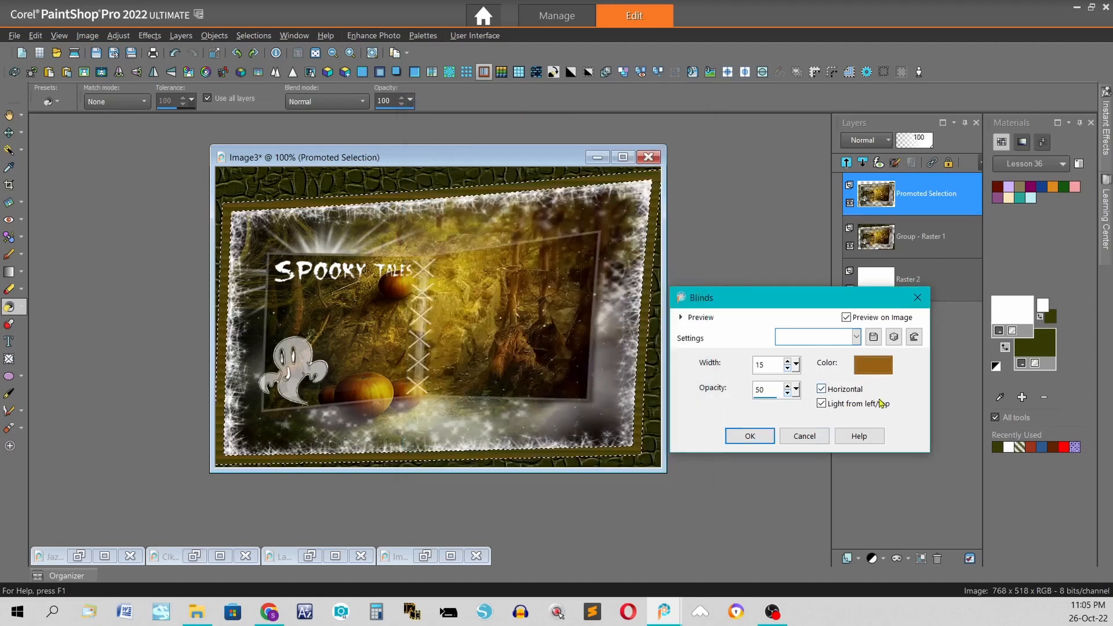
left_click(760, 444)
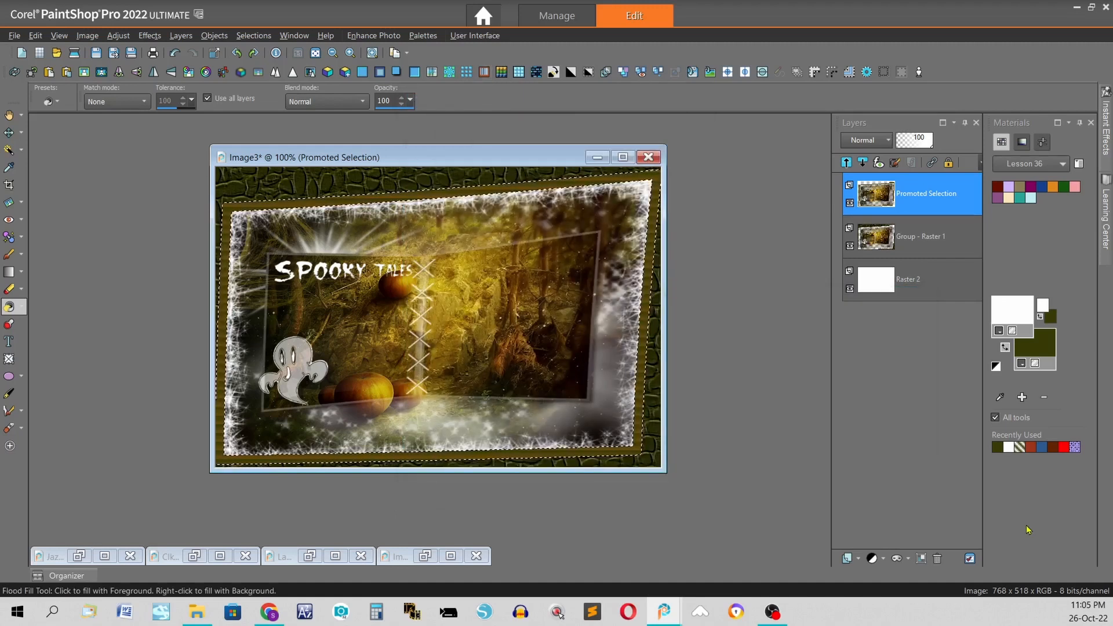
- Apply the Warp distortion to the selected border with horizontal offset 67, vertical offset 22, size 81 and strength -78
left_click(150, 36)
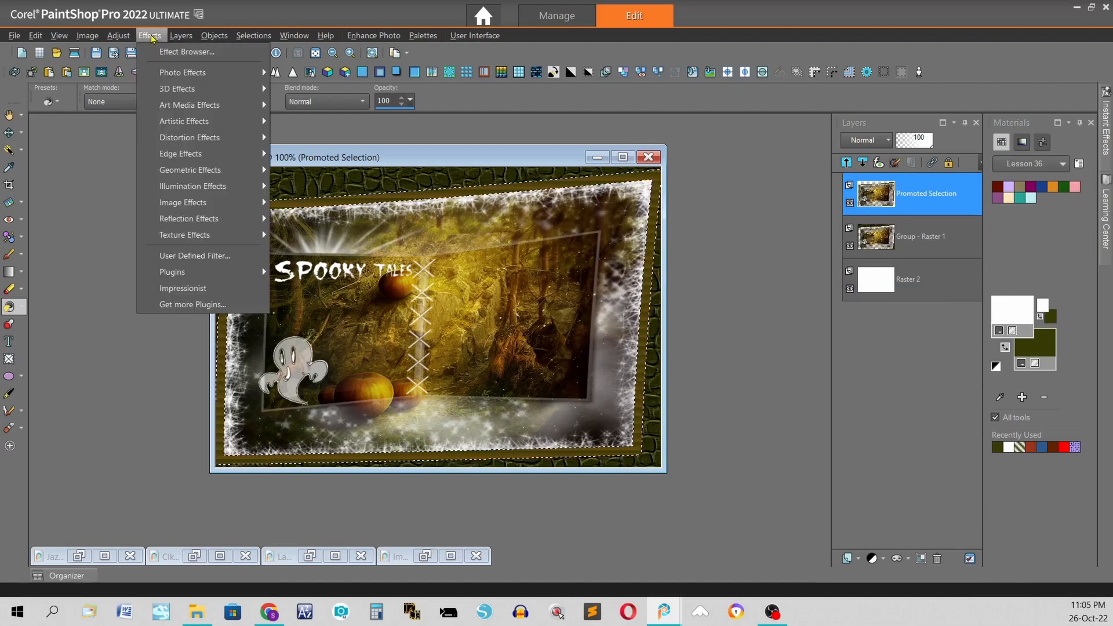
mouse_move(184, 138)
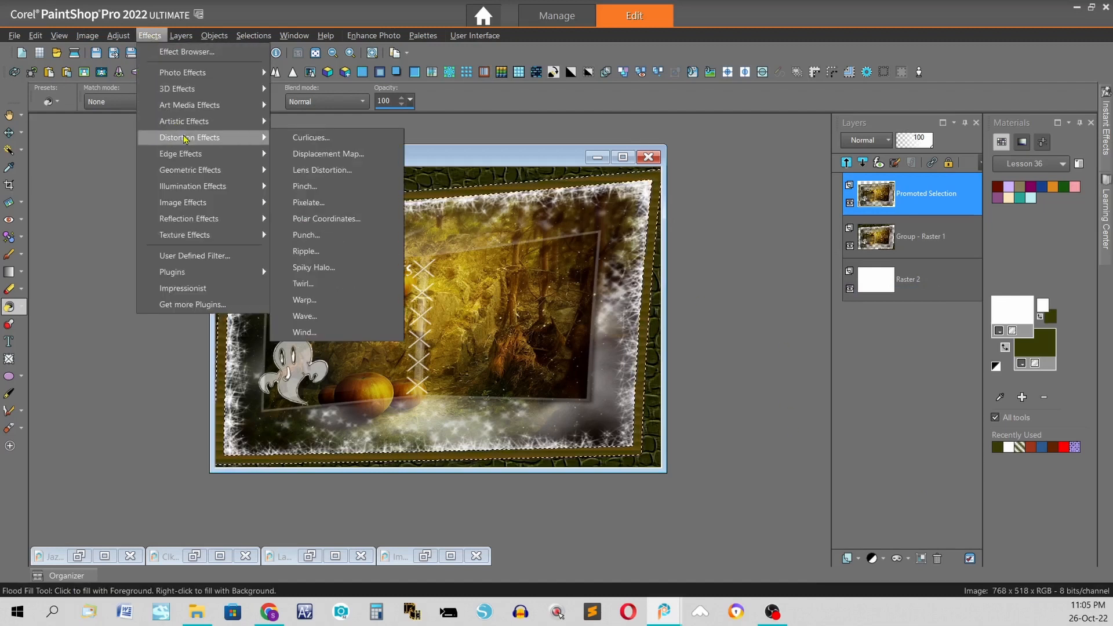
left_click(304, 299)
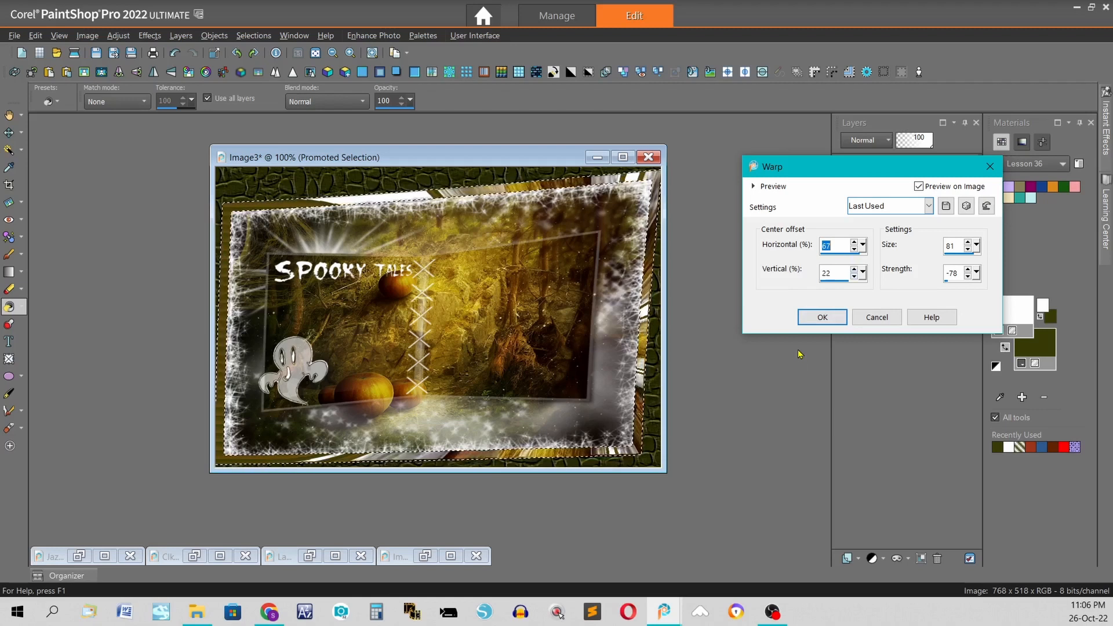
left_click(812, 325)
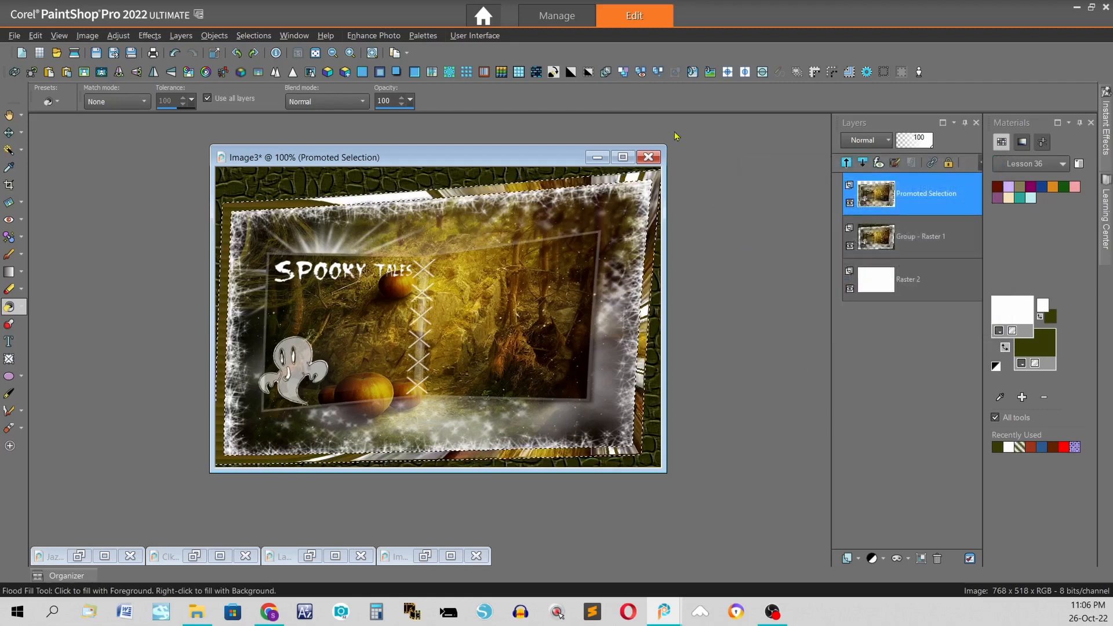
- Apply an Inner Bevel to the border: bevel 6, width 10, smoothness 0, depth 1, ambience 82, shininess 42, white light, angle 315, intensity 41, elevation 21
left_click(414, 72)
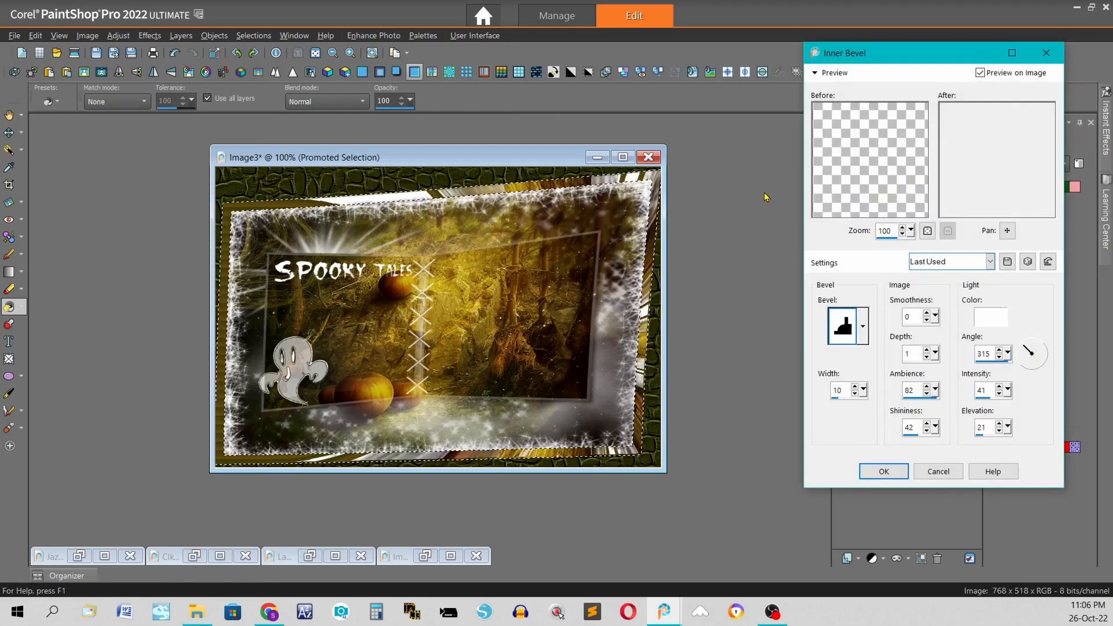
left_click(864, 326)
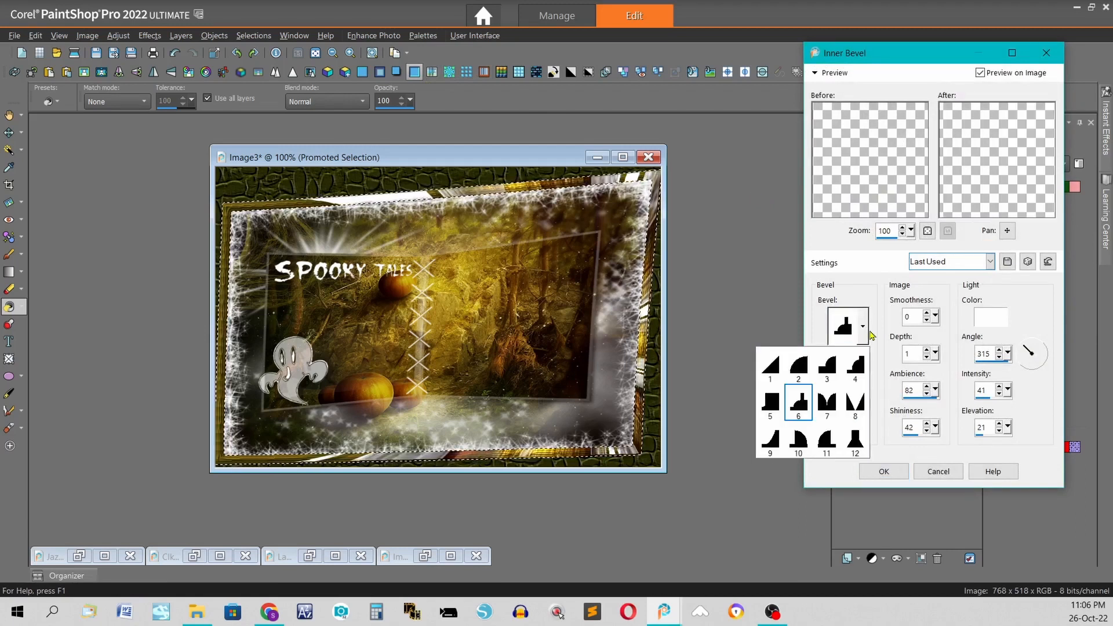
left_click(864, 327)
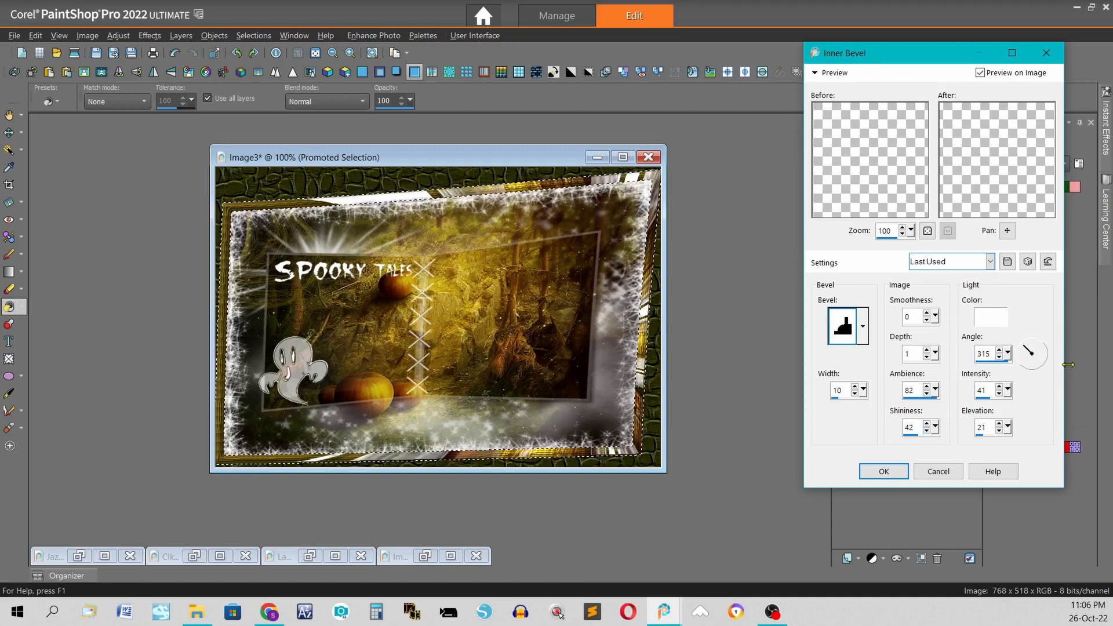
key("Return")
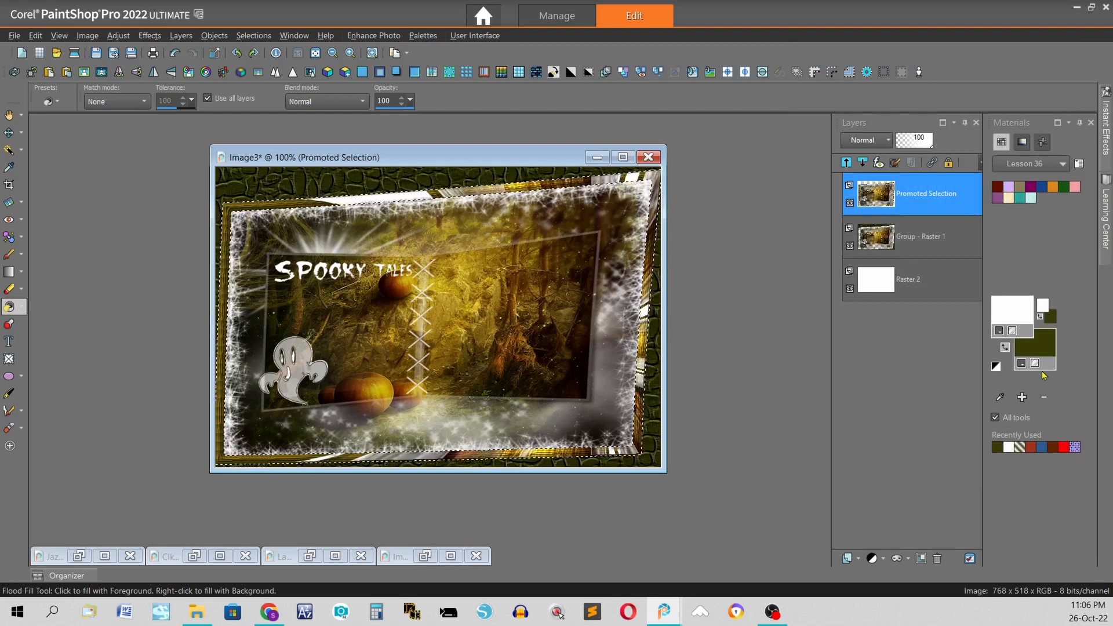
- Apply a black drop shadow to the selected border with vertical offset 10, horizontal offset 10, opacity 50 and blur 5
left_click(397, 72)
type("10")
key("Tab")
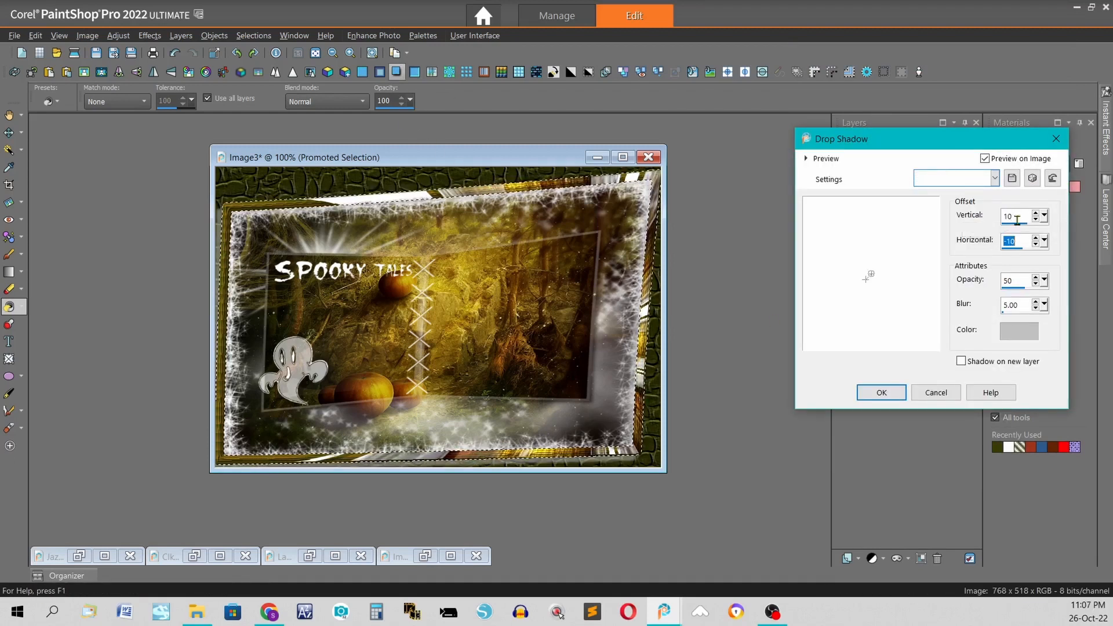
type("10")
key("Tab")
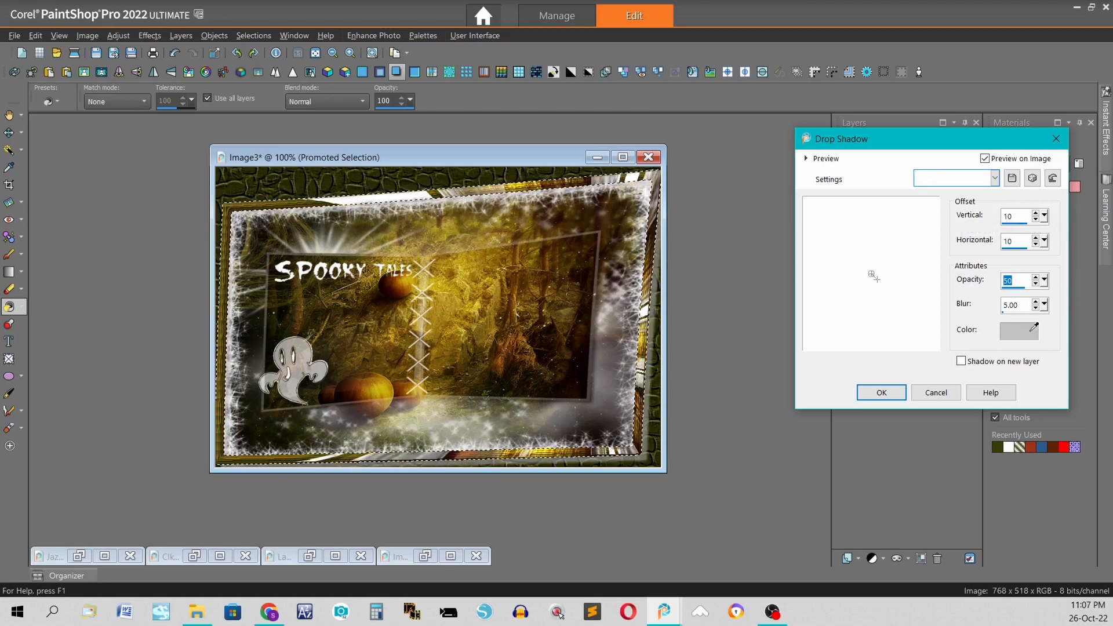
right_click(1035, 330)
left_click(1051, 354)
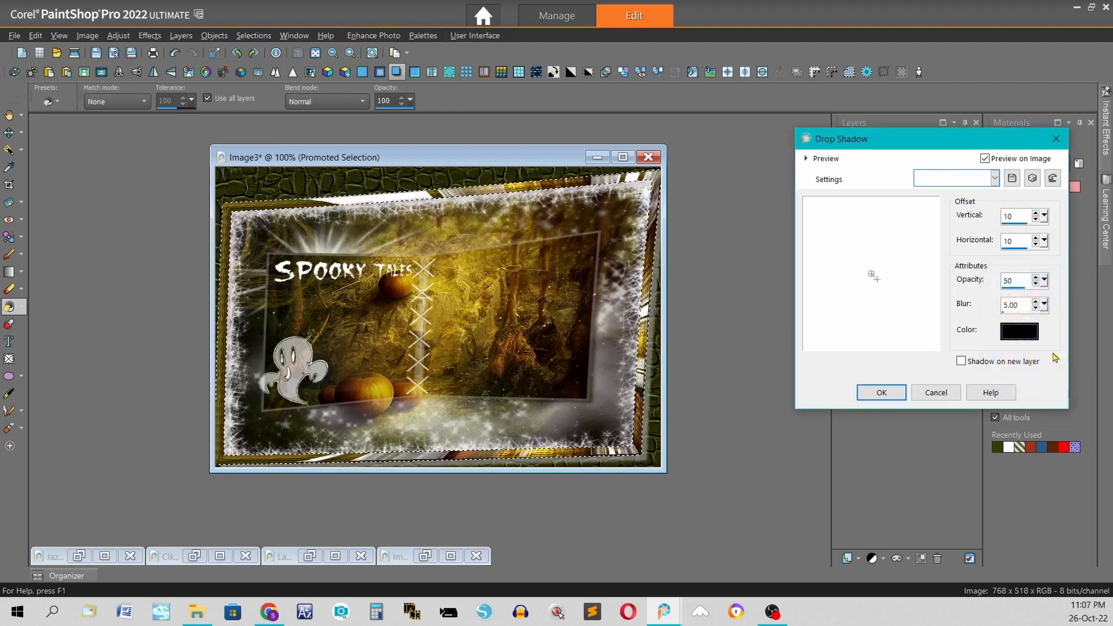
left_click(882, 394)
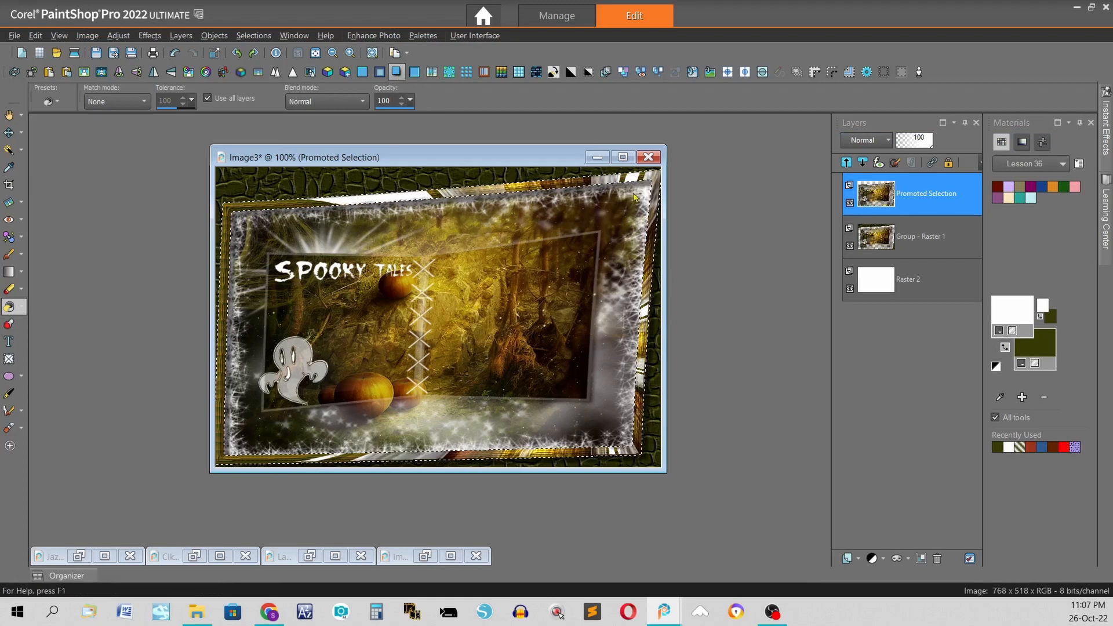
- Apply a second black drop shadow with vertical offset -10, horizontal offset 10, opacity 50 and blur 5
left_click(397, 72)
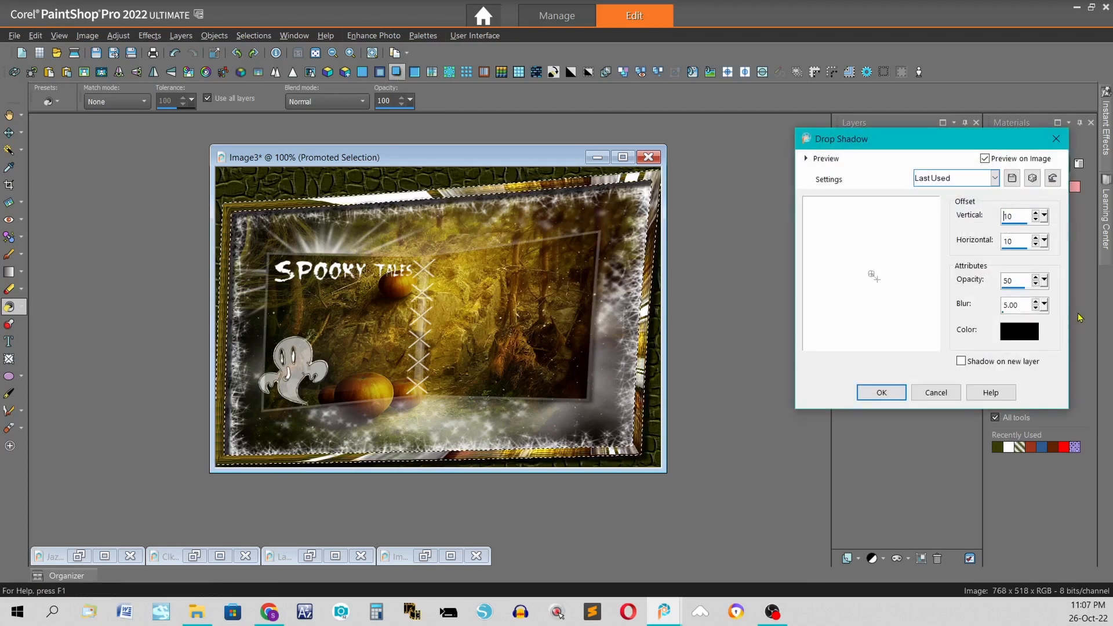
left_click(1007, 217)
type("-")
key("Return")
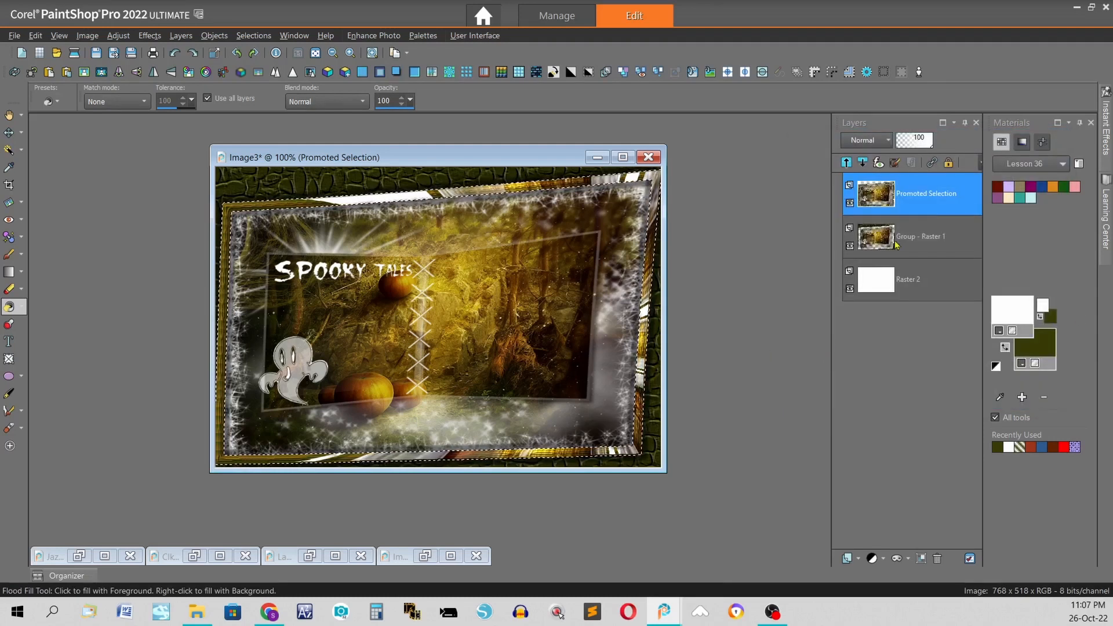
- Promote the selected border to its own layer above Promoted Selection and clear the selection
right_click(925, 193)
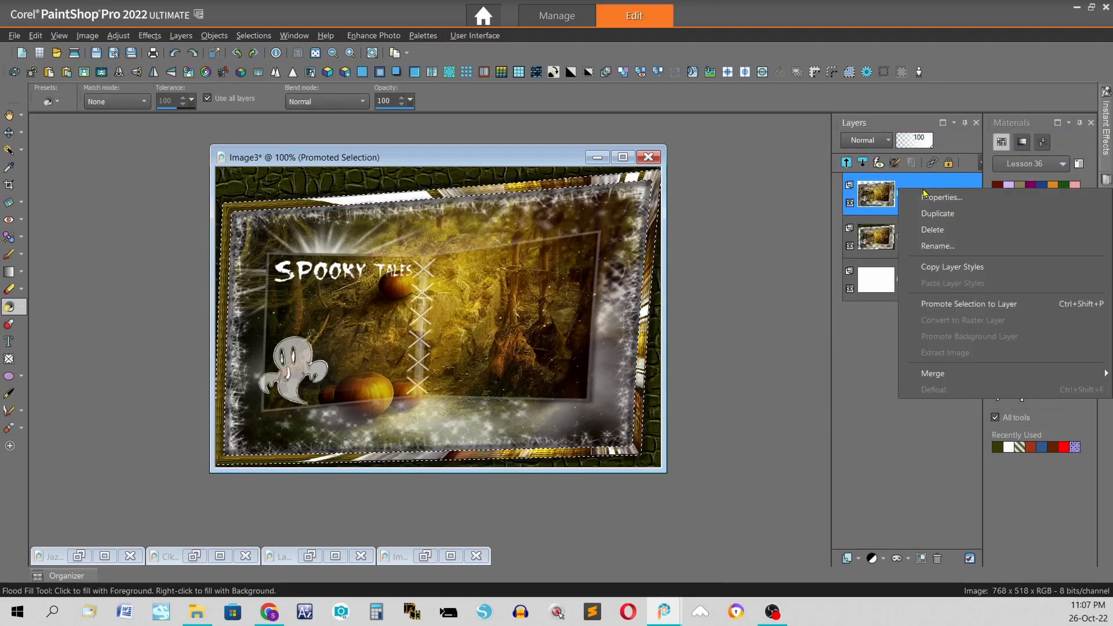
left_click(964, 304)
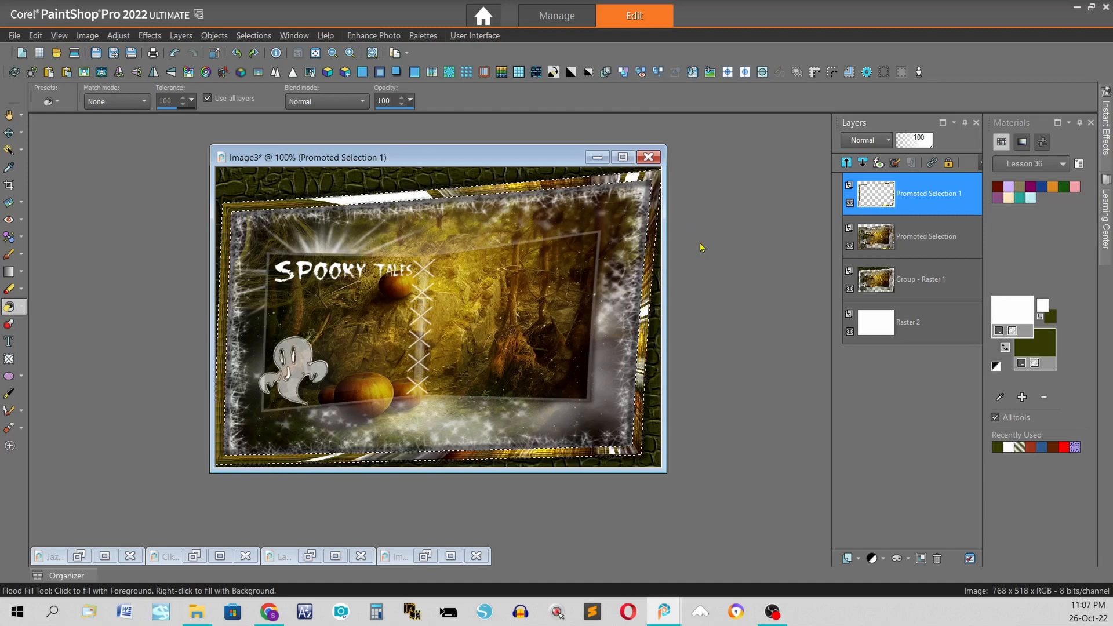
key("ctrl+d")
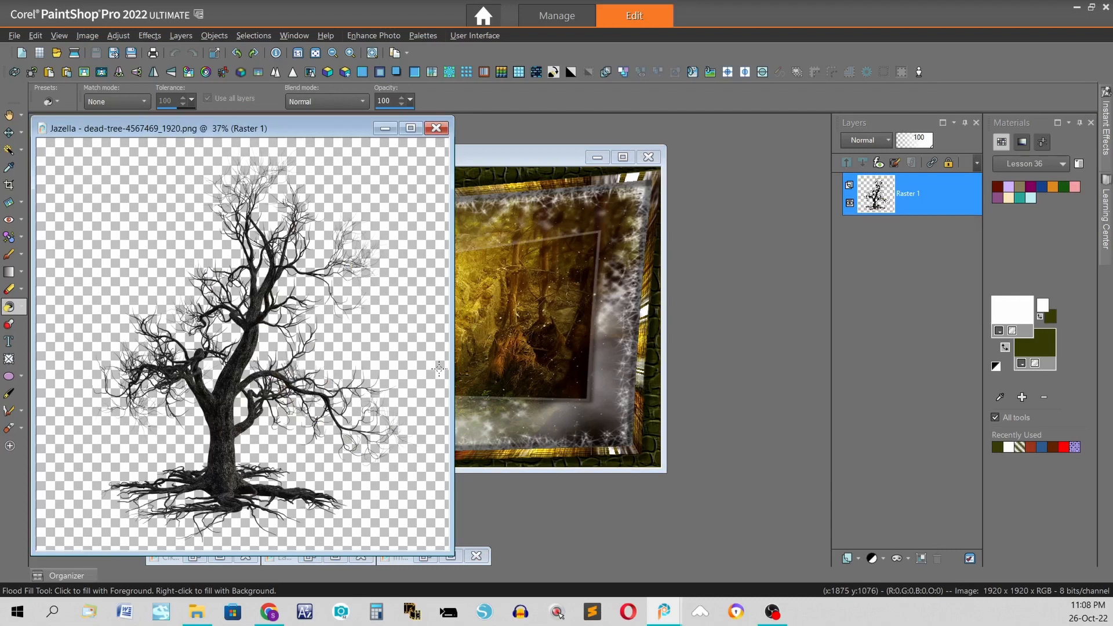
- Paste the copied dead tree into Image3 as a new layer and minimize the tree's source window
right_click(532, 167)
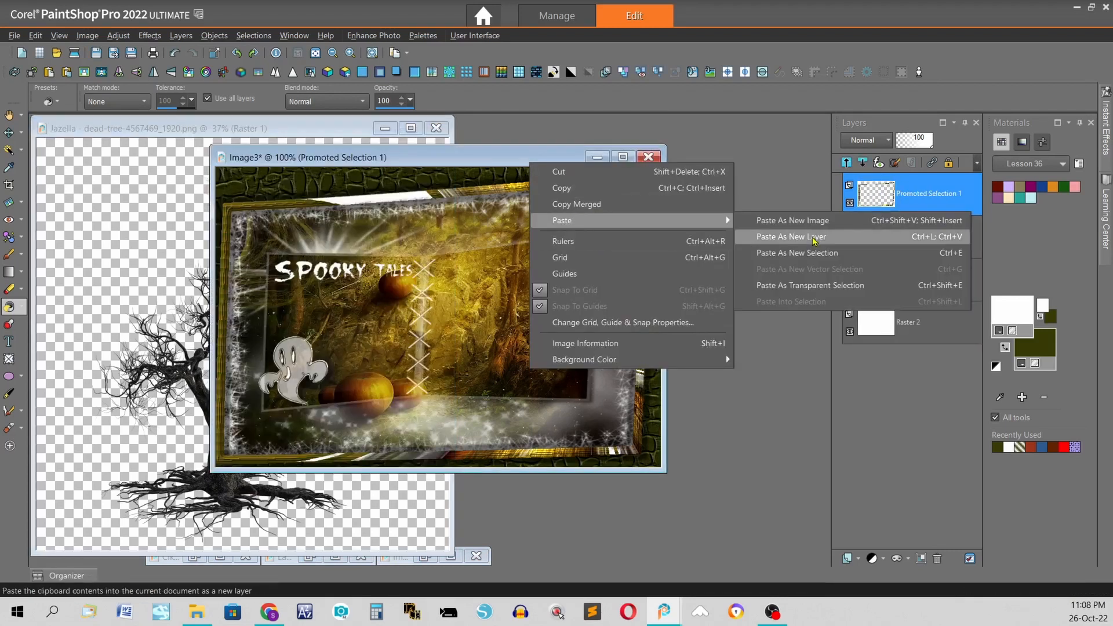
left_click(771, 235)
left_click(385, 128)
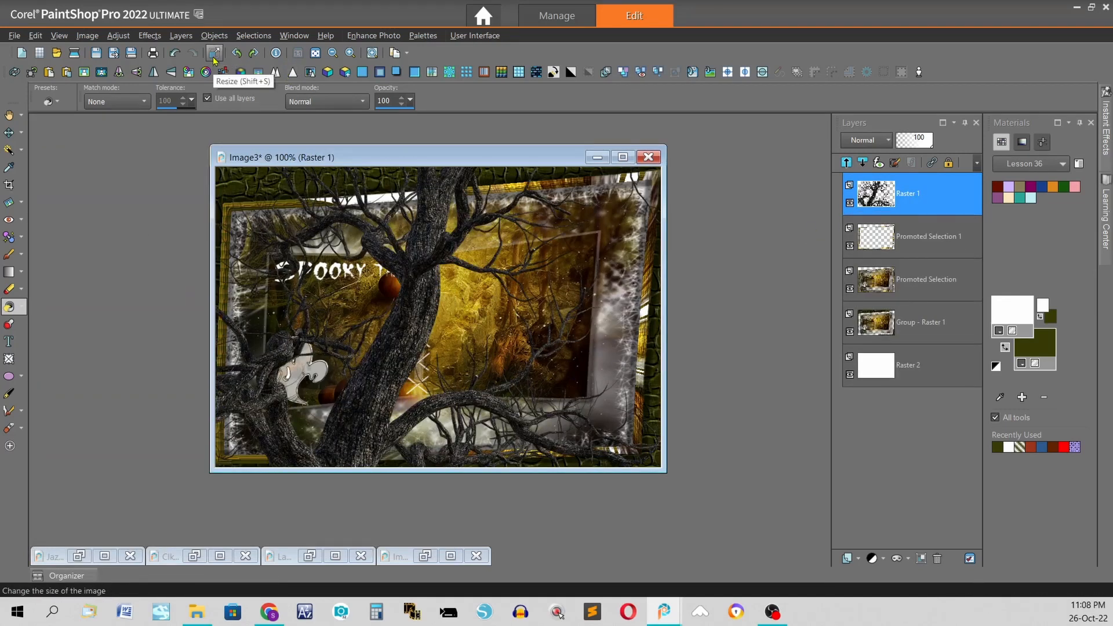
- Resize only the dead tree layer to 25 percent, with Resize all layers turned off
left_click(214, 53)
double_click(568, 205)
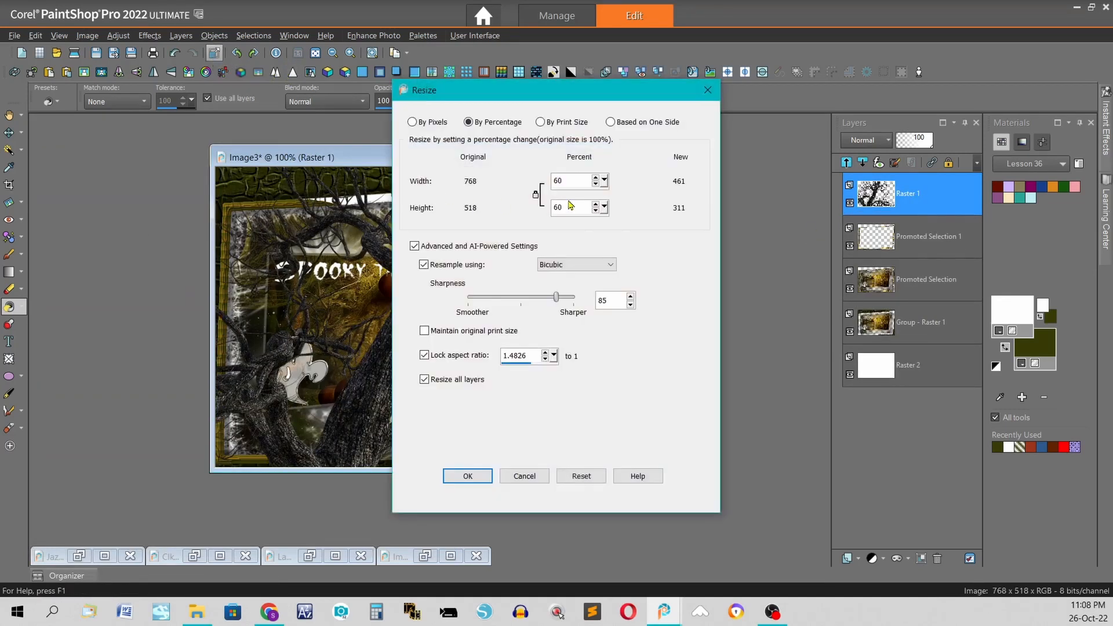
type("30")
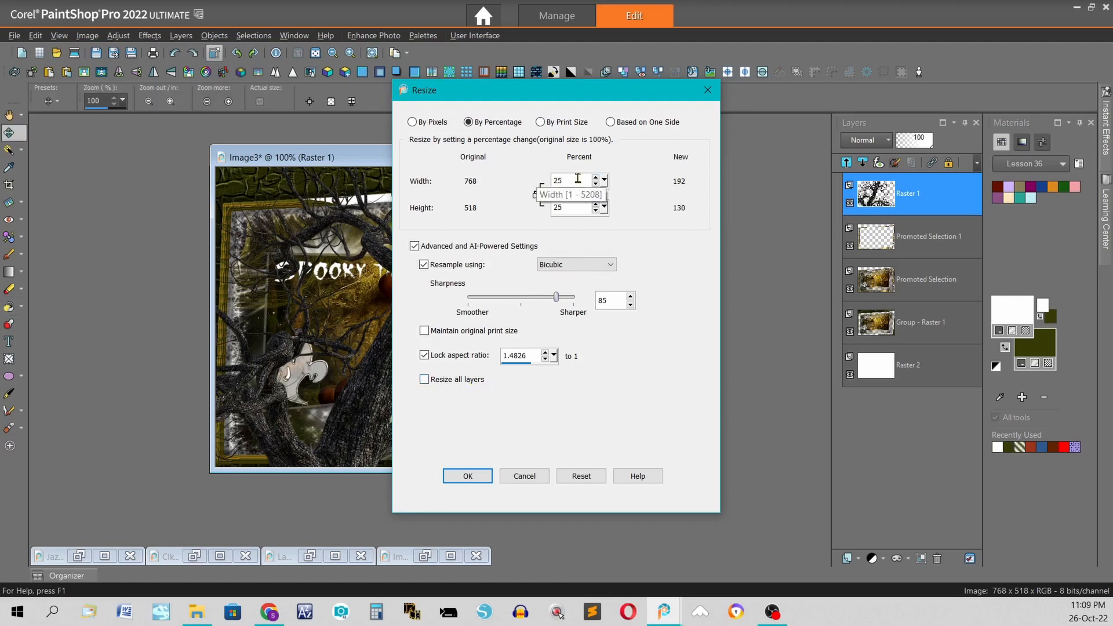
key("Return")
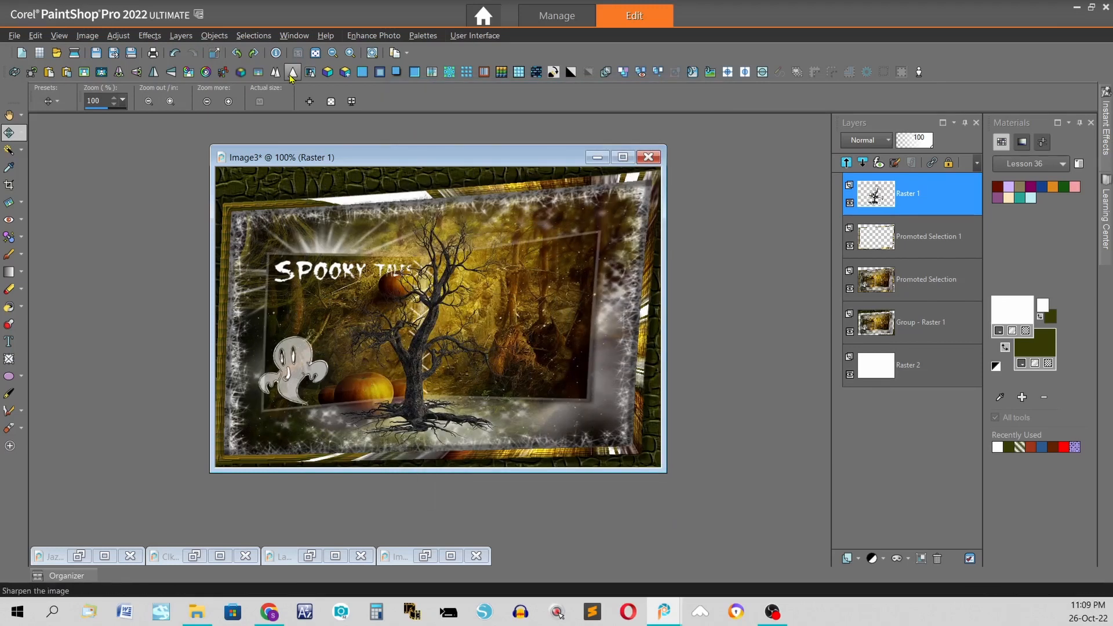
- Mirror the dead tree layer horizontally across the image
left_click(152, 72)
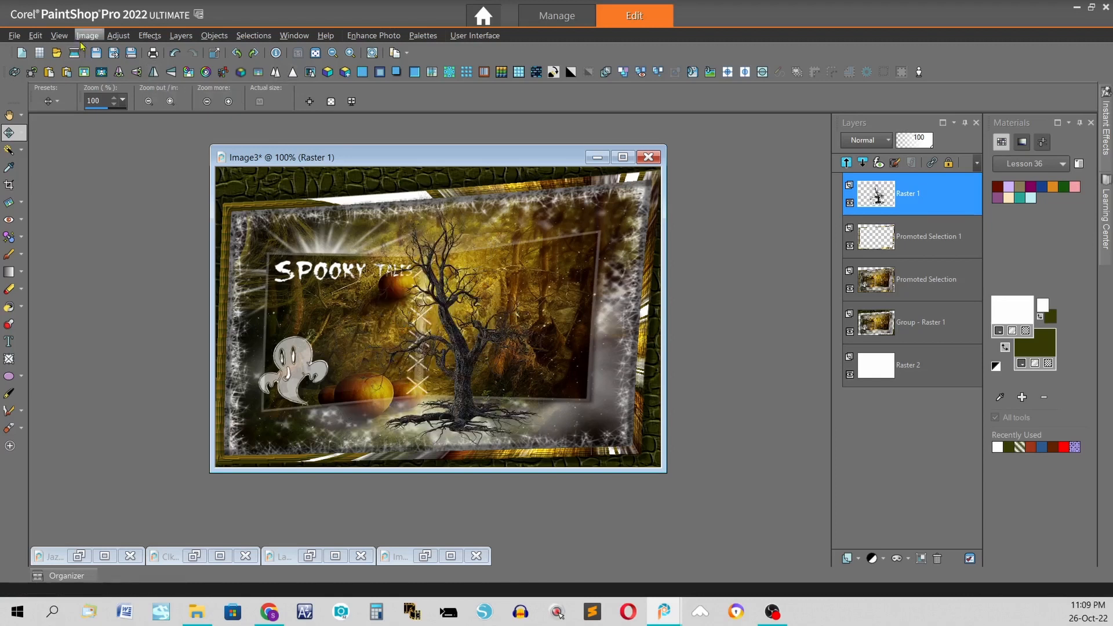
left_click(84, 36)
mouse_move(152, 240)
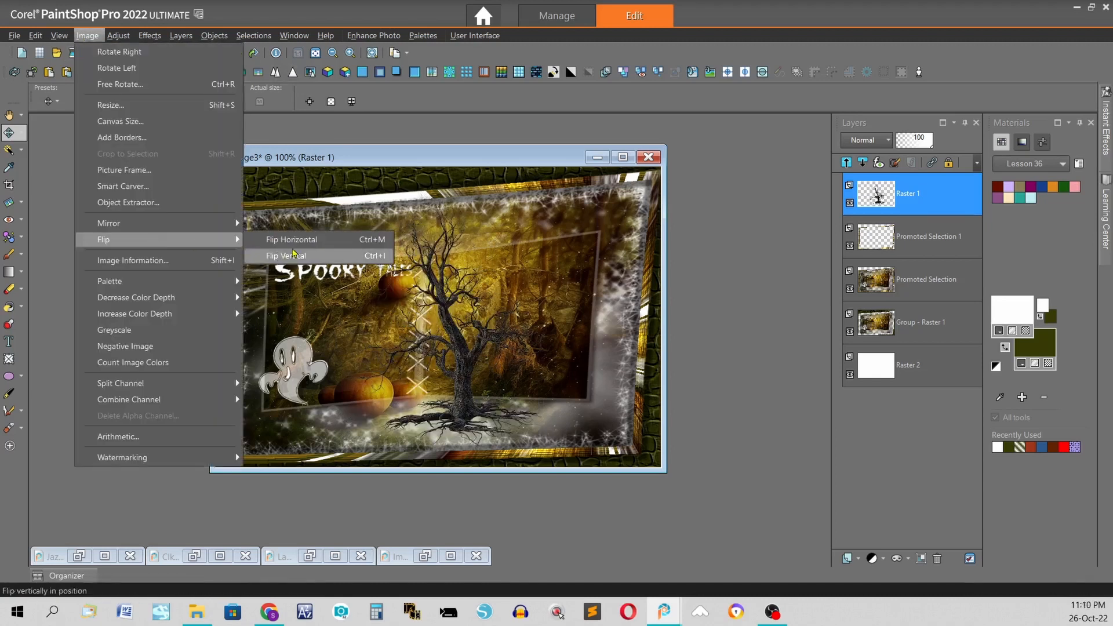
left_click(747, 267)
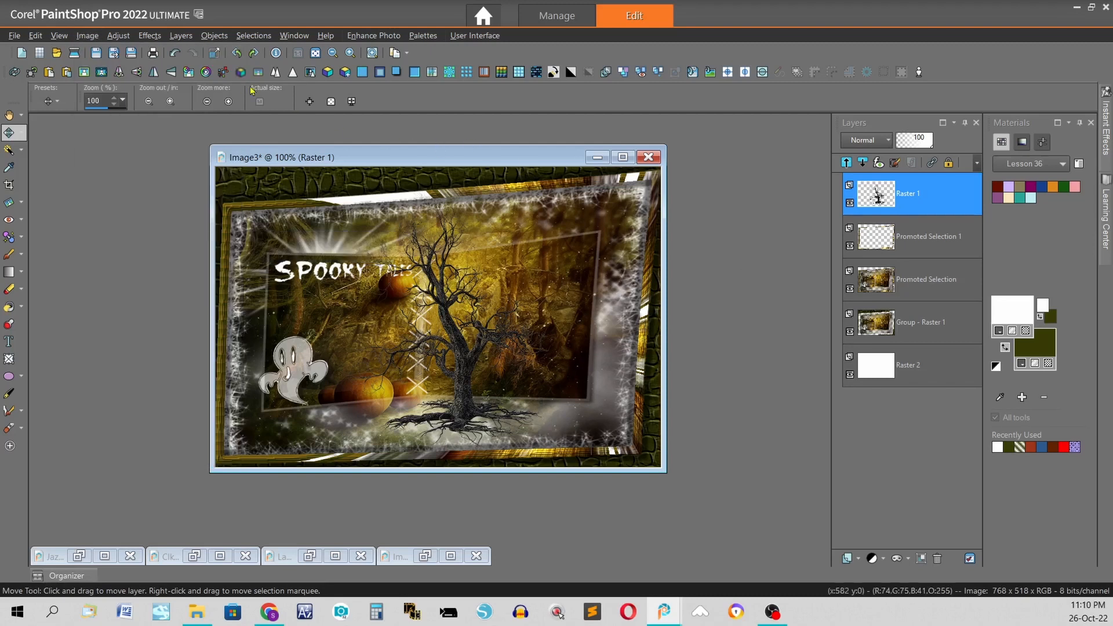
mouse_move(936, 204)
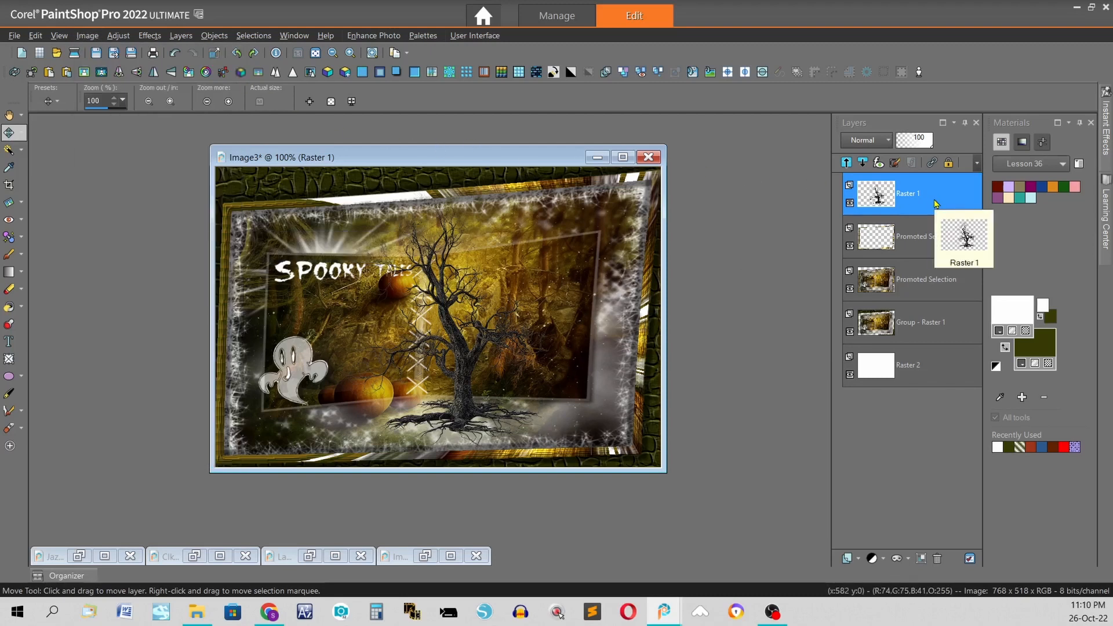
- Place the dead tree layer below Promoted Selection 1 and position the tree along the image's right side
left_click_drag(936, 204, 930, 255)
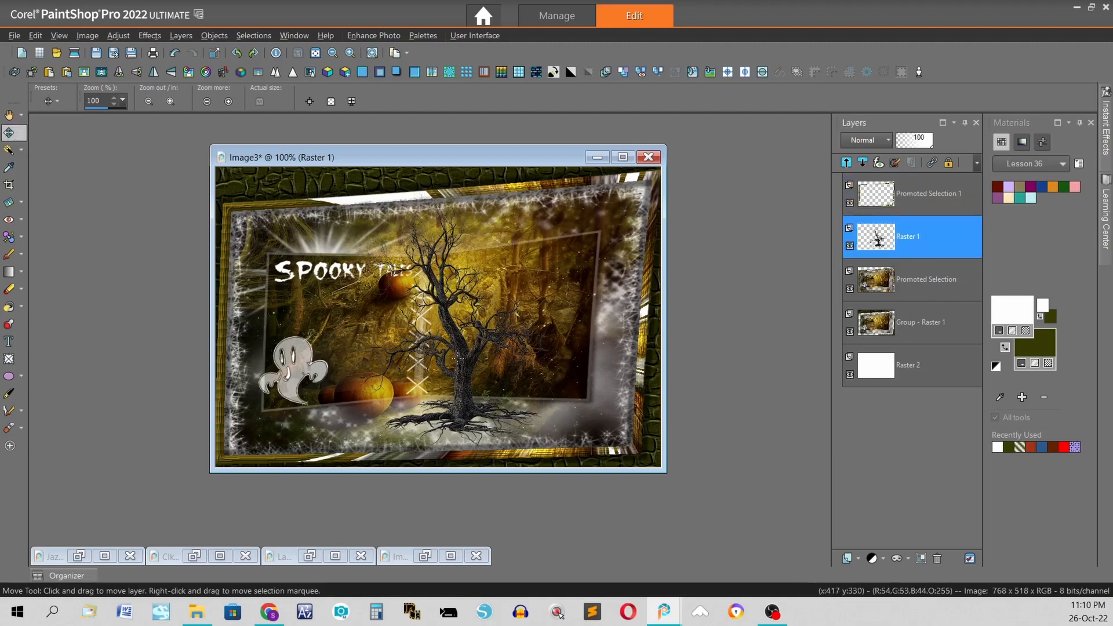
left_click_drag(457, 359, 589, 381)
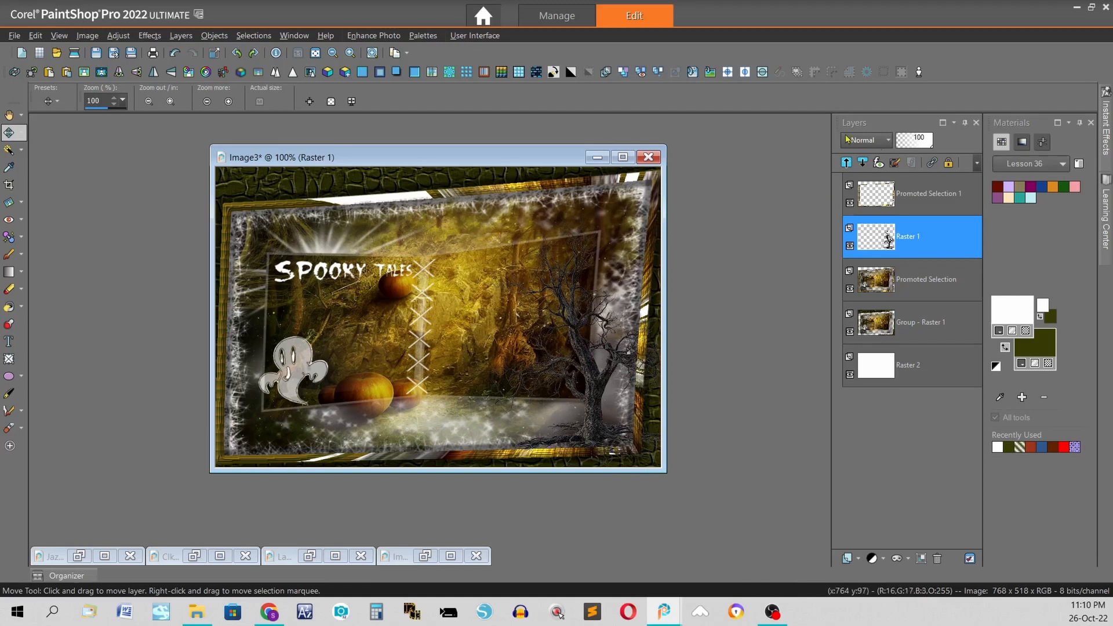
- Give the tree a light grey (192, 192, 192) drop shadow with vertical and horizontal offsets of -10, opacity 50 and blur 5
left_click(396, 72)
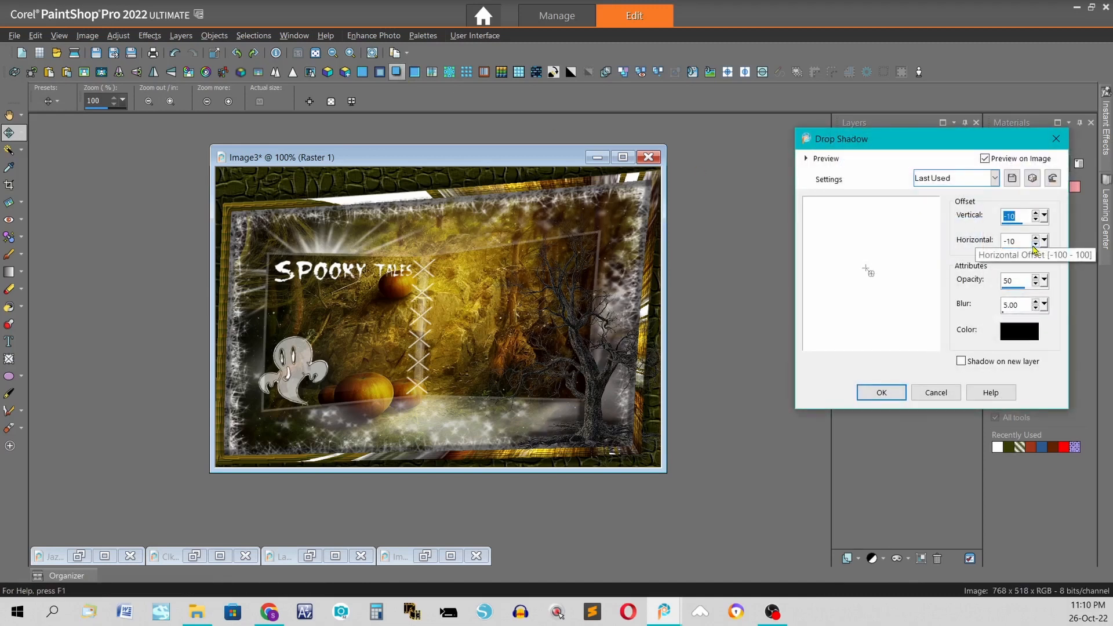
right_click(1024, 329)
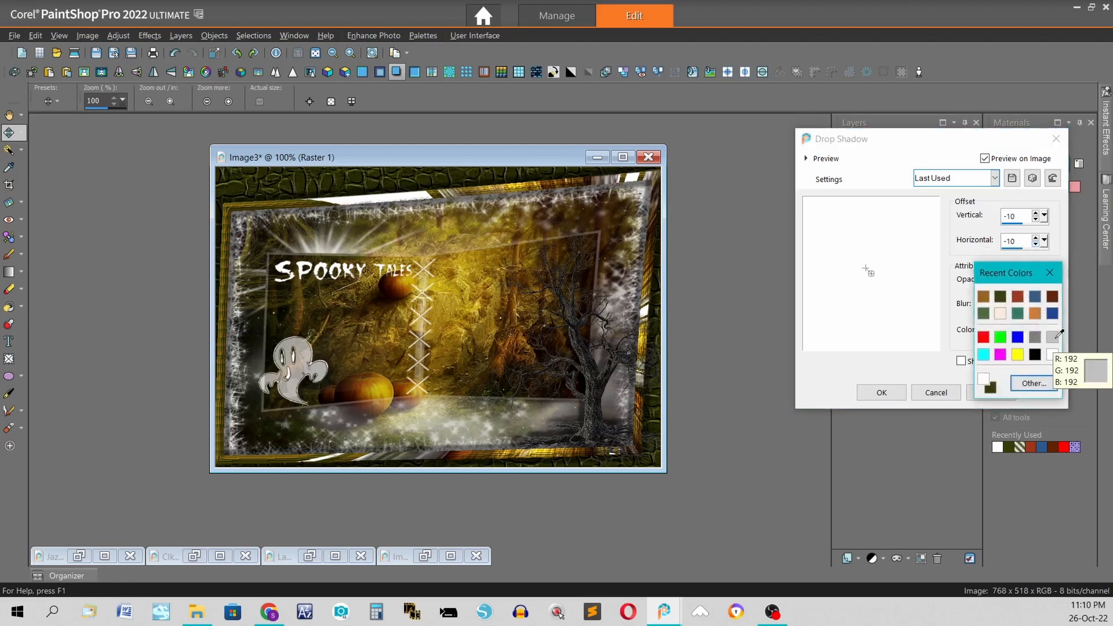
left_click(1053, 336)
left_click(882, 393)
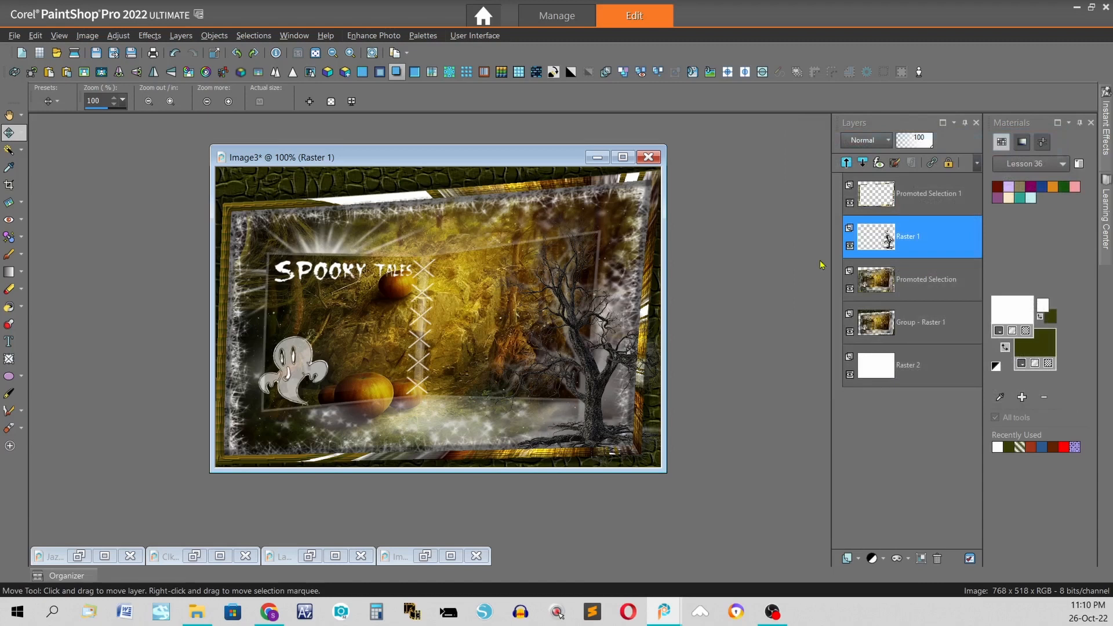
- Copy the cobweb image, paste it into Image3 as a new layer and shrink that layer
left_click(195, 556)
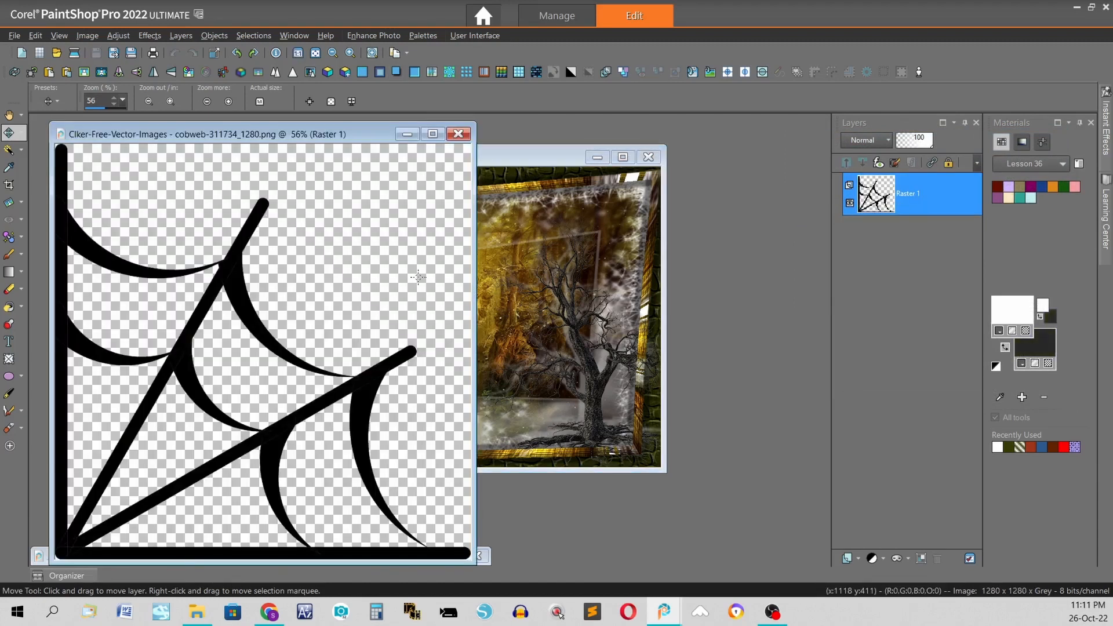
right_click(524, 163)
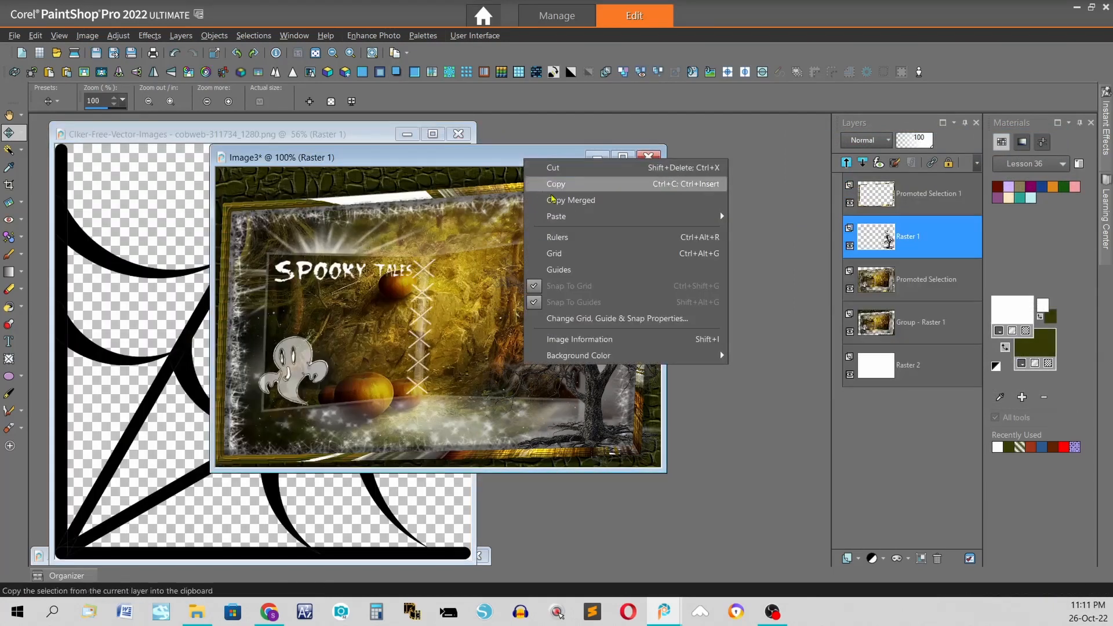
mouse_move(565, 221)
left_click(767, 238)
key("shift+s")
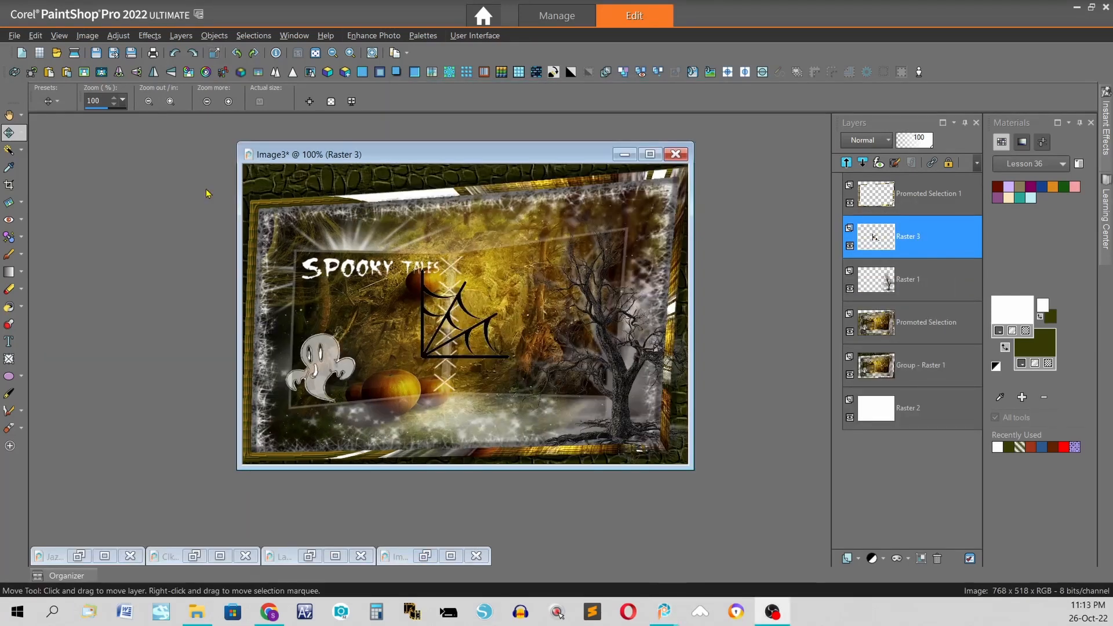
- Give the cobweb a light grey drop shadow with vertical and horizontal offsets of -5, opacity 50 and blur 5
left_click(397, 72)
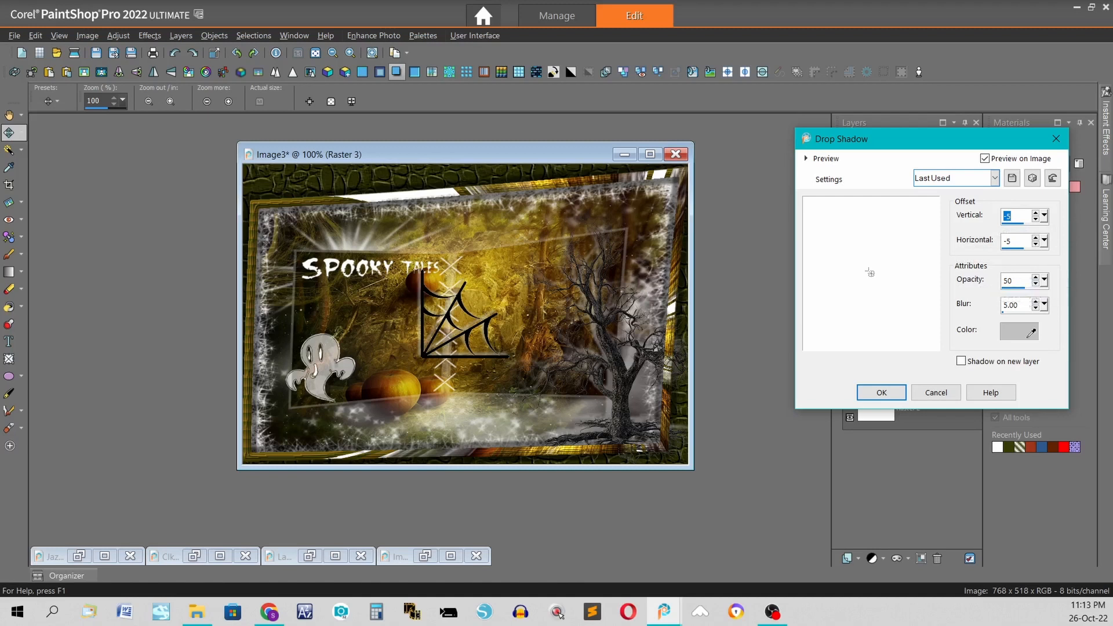
mouse_move(1029, 336)
left_click(881, 393)
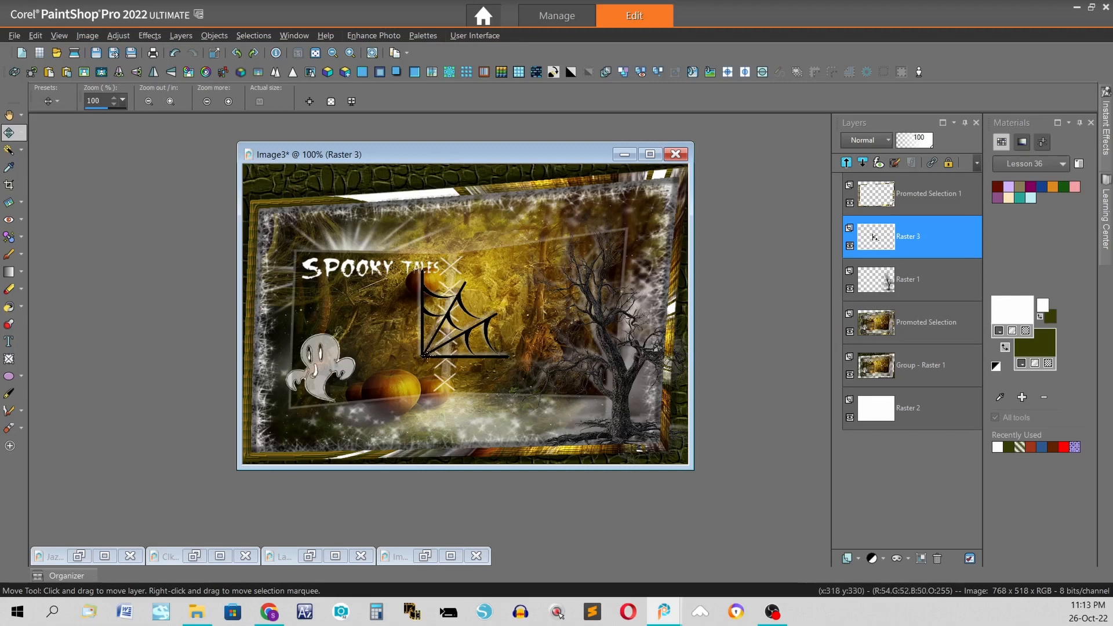
- Raise the cobweb layer above Promoted Selection 1 and fit the web exactly into the image's lower-left corner
left_click_drag(423, 354, 251, 452)
left_click_drag(936, 186, 937, 182)
left_click_drag(258, 455, 251, 456)
scroll(451, 318, "up", 1)
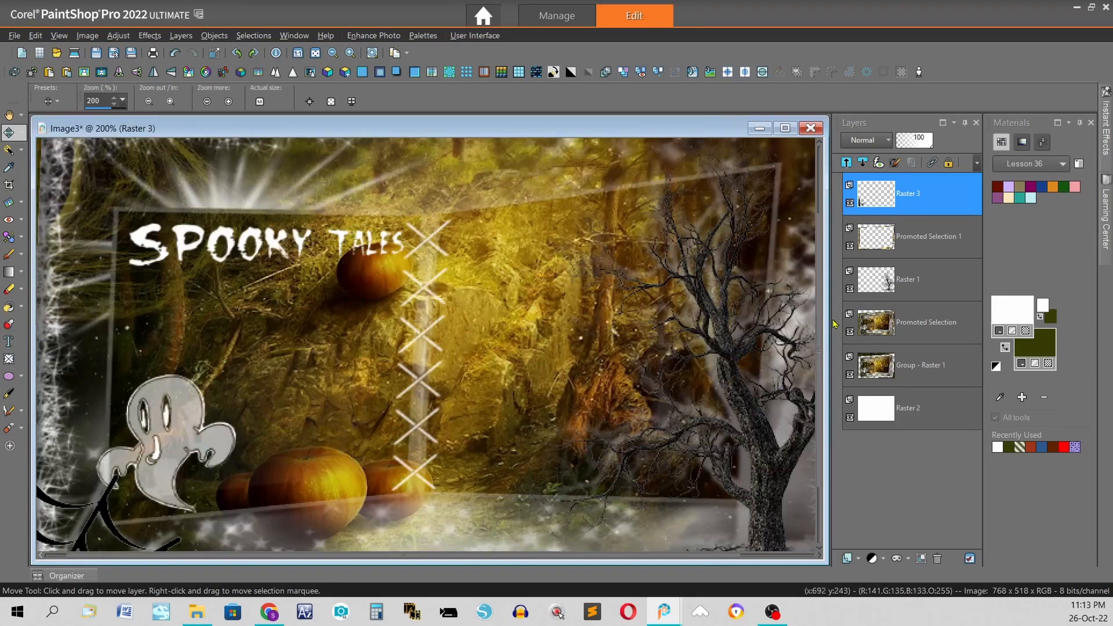
left_click_drag(820, 322, 825, 445)
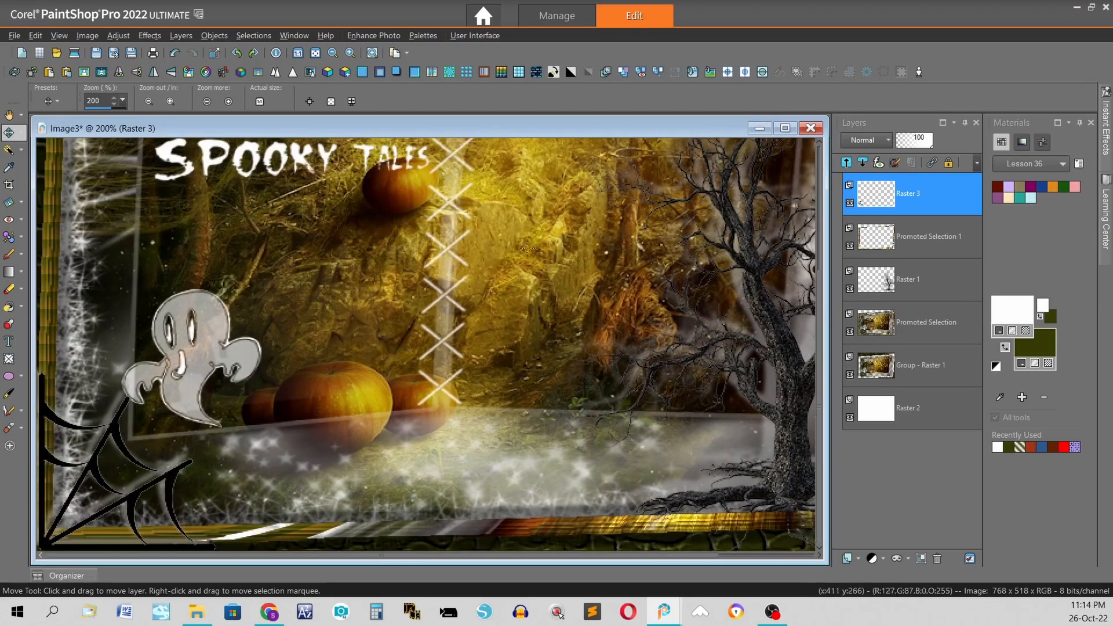
- Duplicate the cobweb layer and mirror the copy horizontally and vertically into the image's upper-right corner
scroll(464, 231, "down", 2)
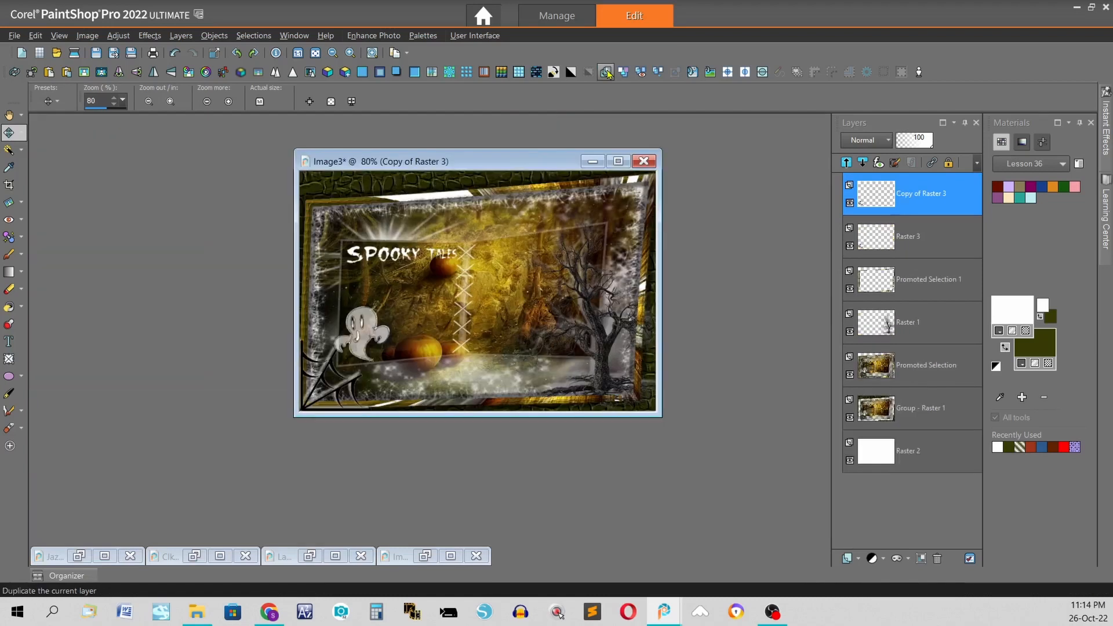
left_click(94, 36)
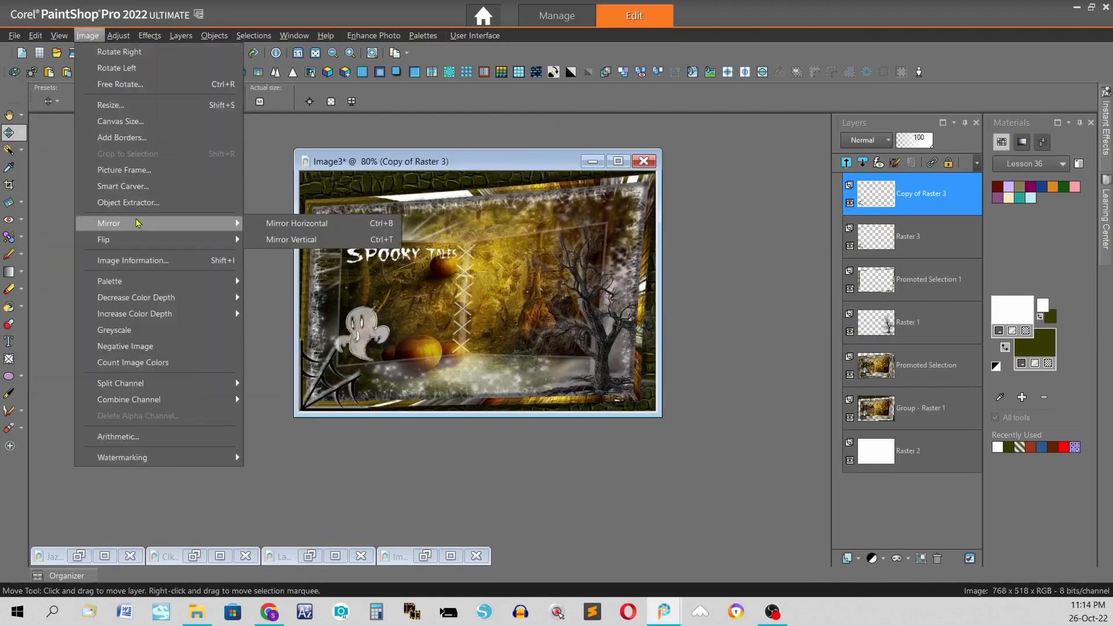
left_click(93, 37)
left_click(119, 72)
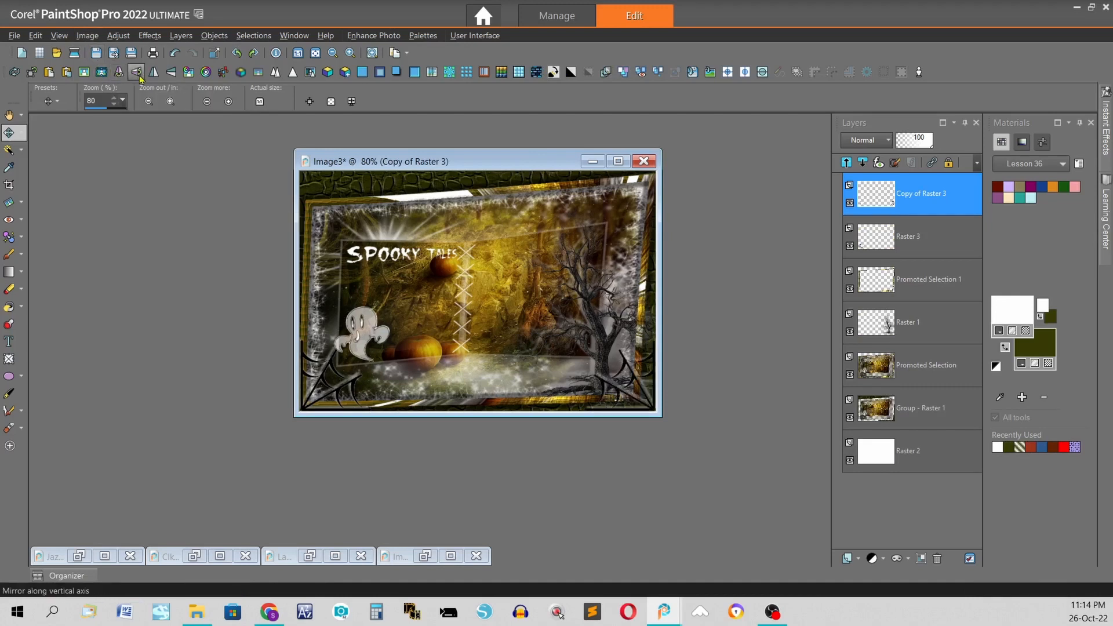
left_click(140, 73)
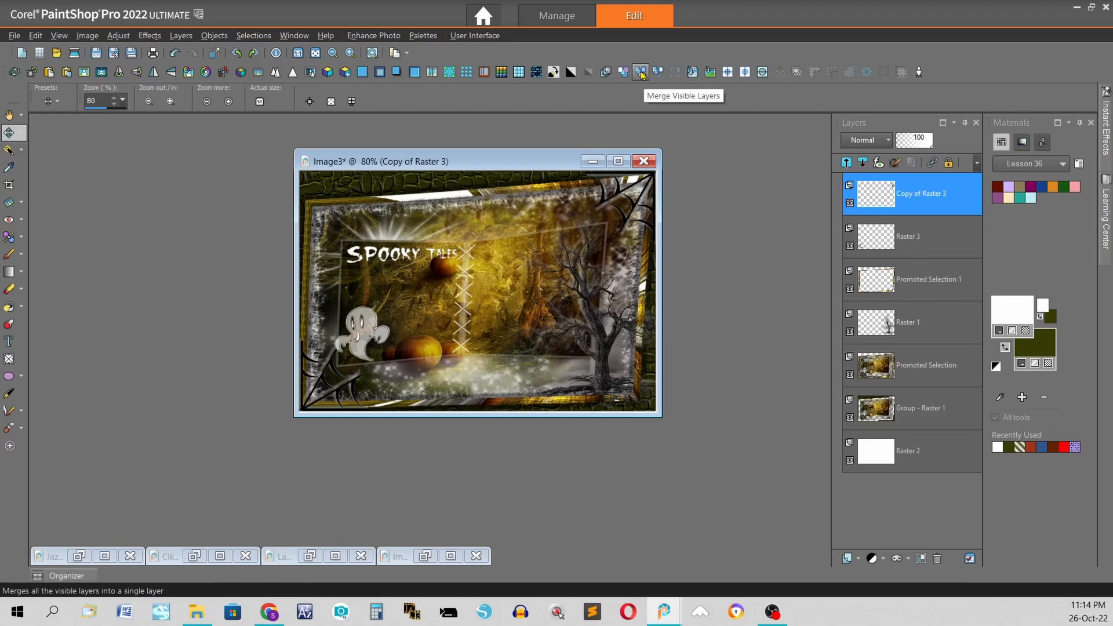
- Fine-tune the dead tree's position at the image's lower right and merge all visible layers
left_click_drag(540, 166, 502, 142)
scroll(502, 142, "up", 3)
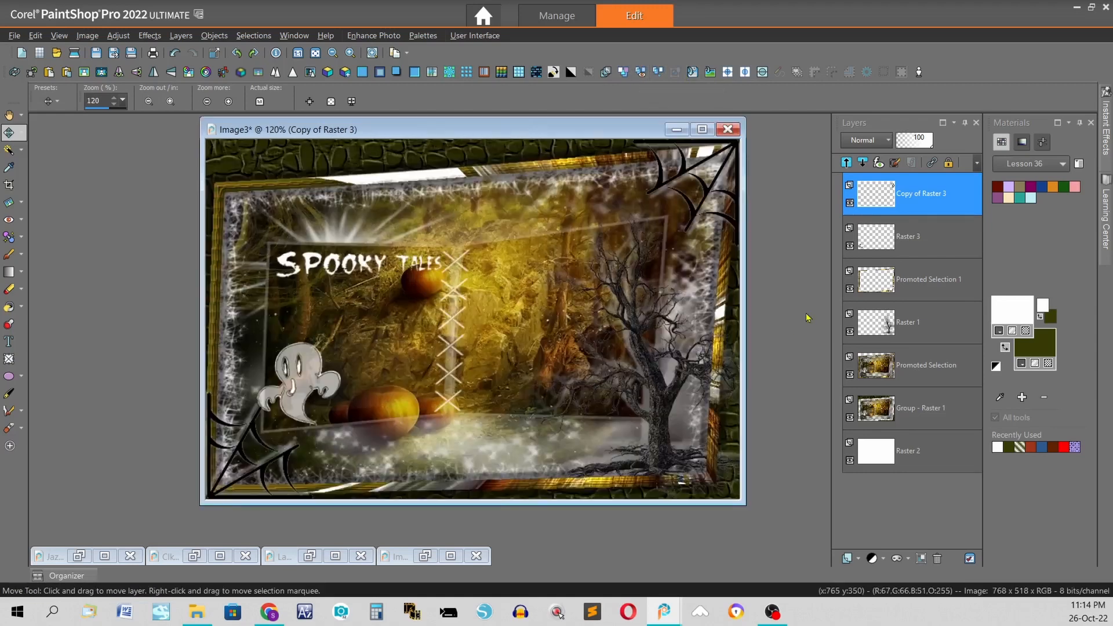
left_click_drag(655, 400, 654, 408)
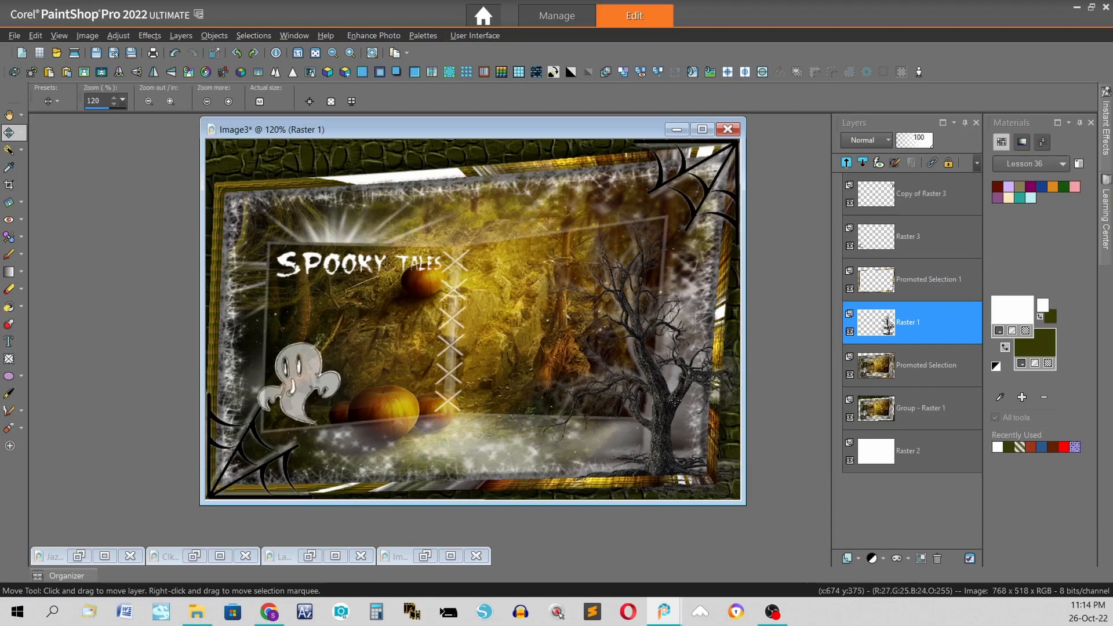
left_click_drag(675, 400, 658, 407)
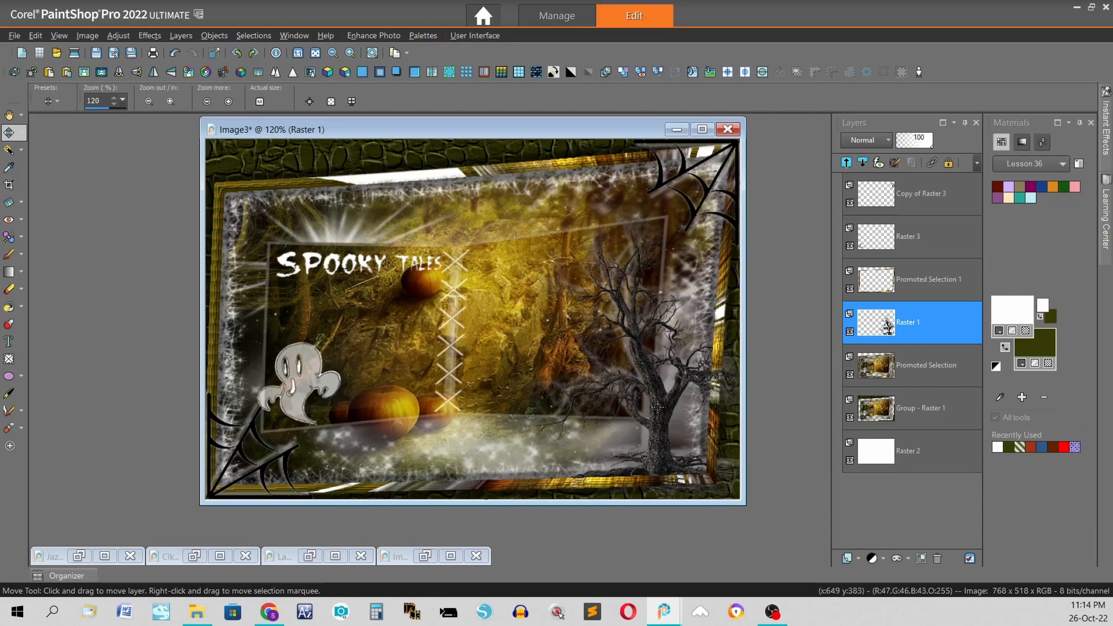
left_click(641, 72)
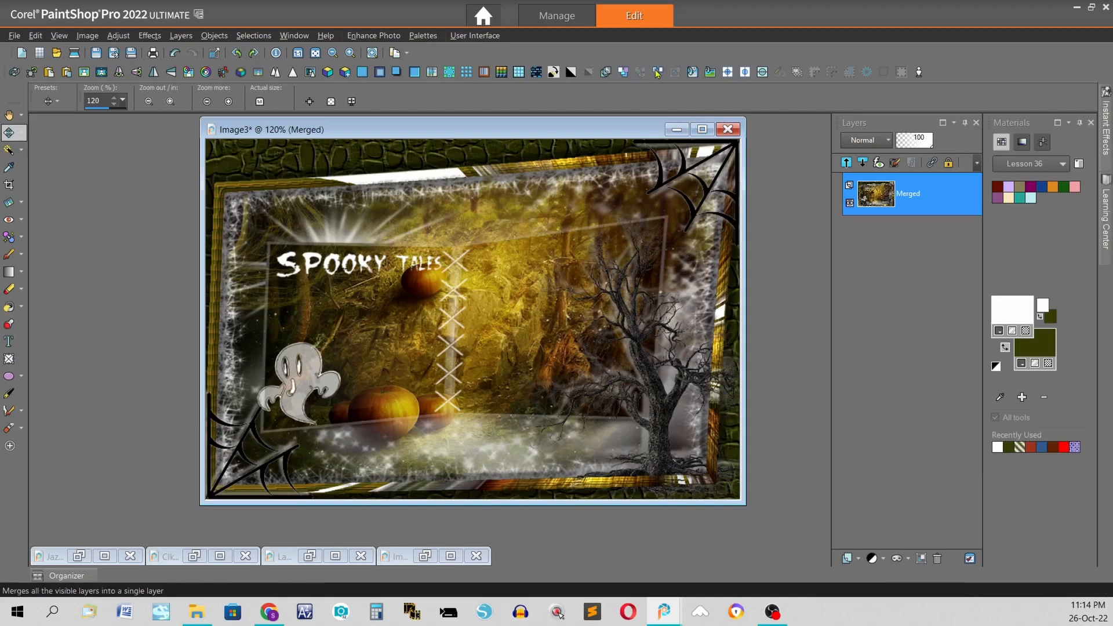
- Select the entire image, contract the selection by 10 pixels and invert it to isolate a thin border
left_click(795, 75)
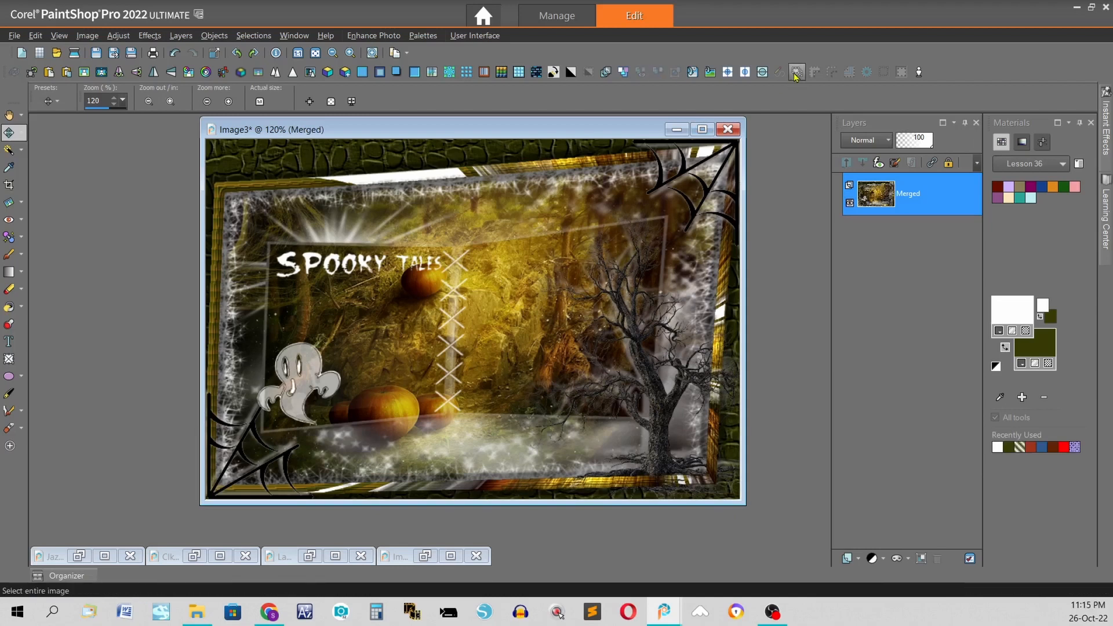
left_click(832, 72)
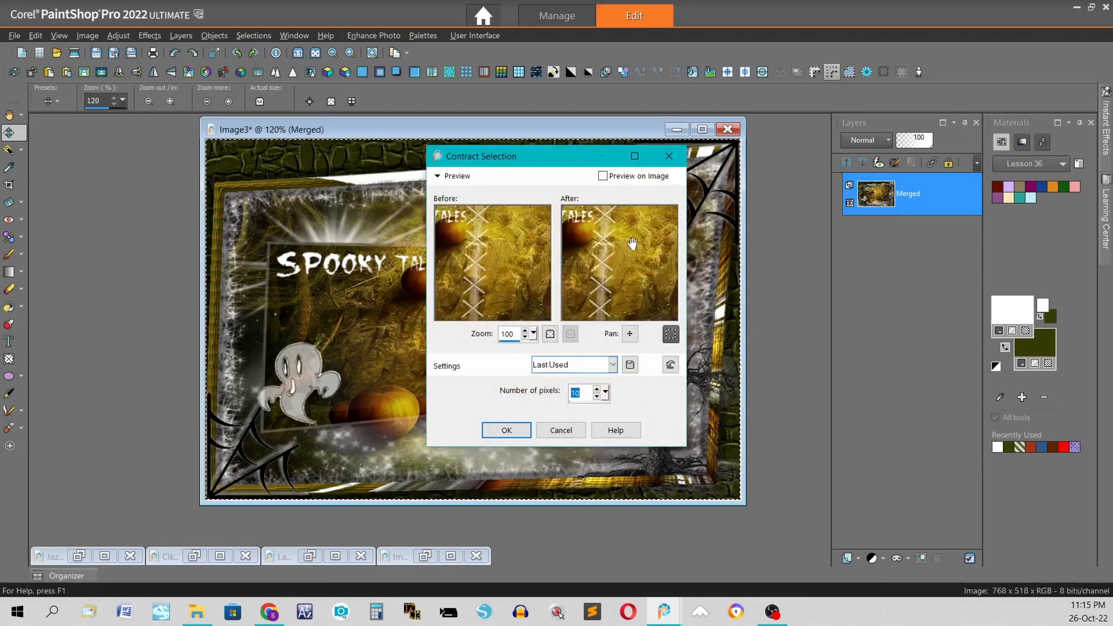
key("Return")
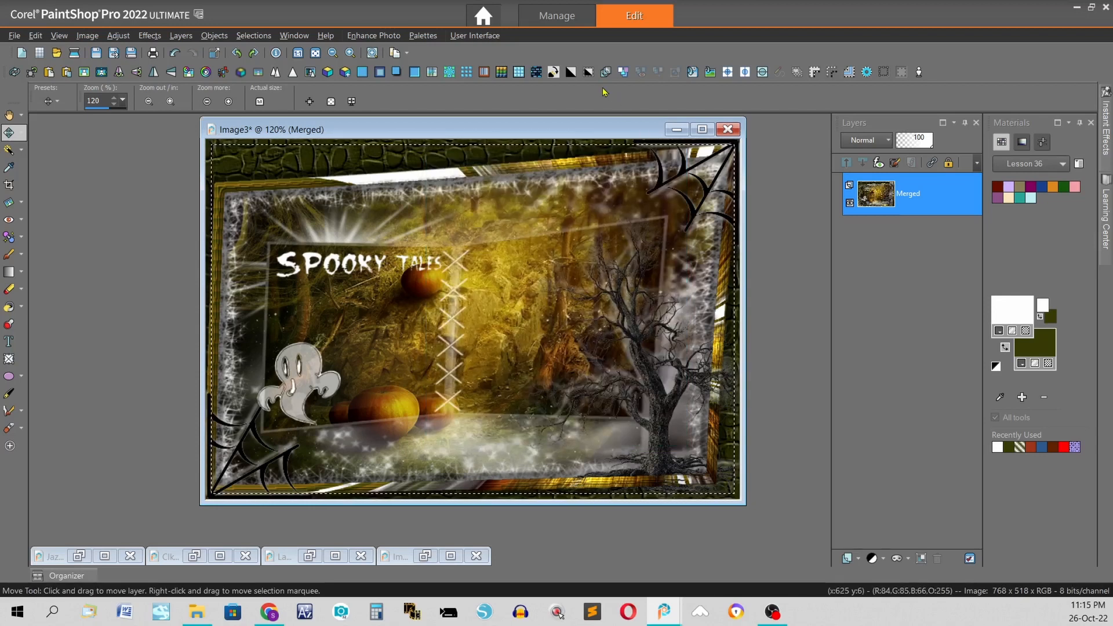
left_click(589, 74)
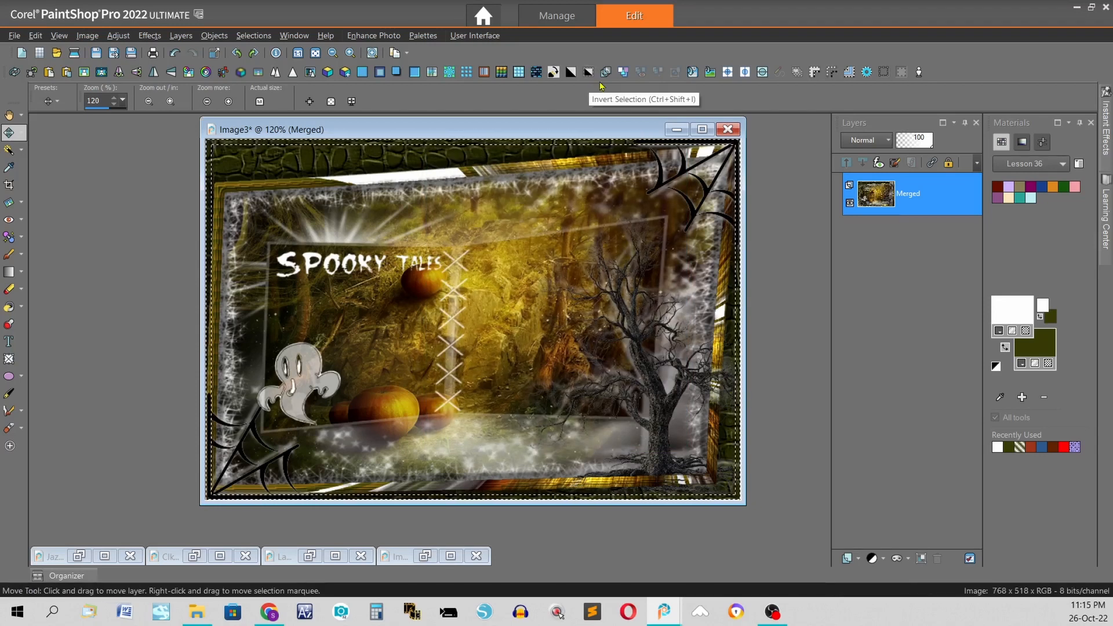
- Set the foreground to an inverted linear foreground-to-background gradient with angle 45 and 5 repeats, and flood-fill the selected border
right_click(1022, 298)
left_click(593, 302)
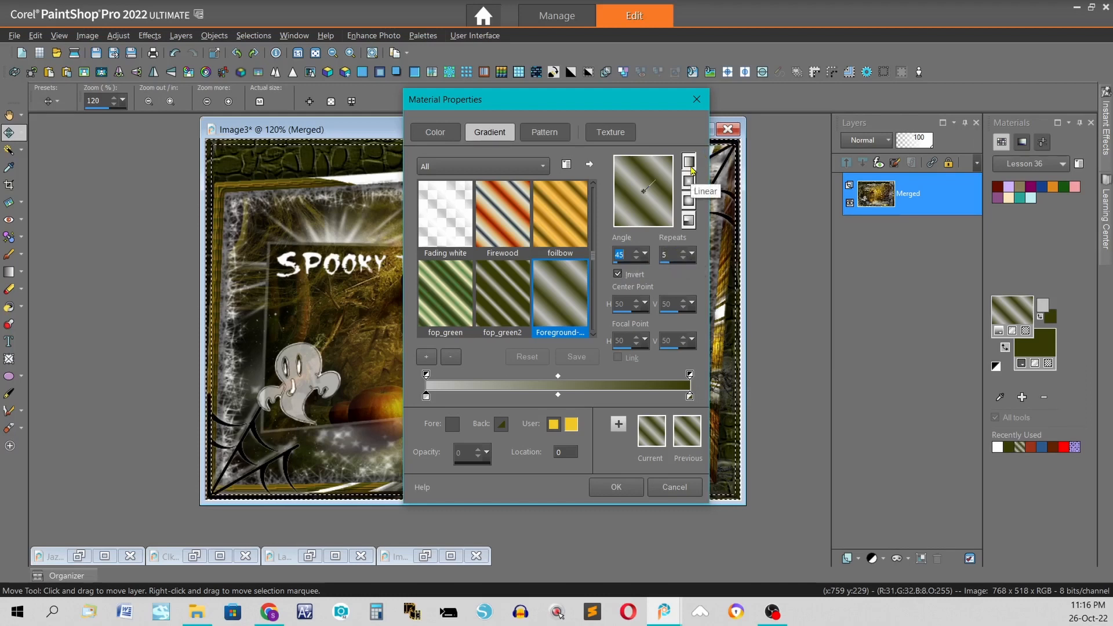
left_click(617, 488)
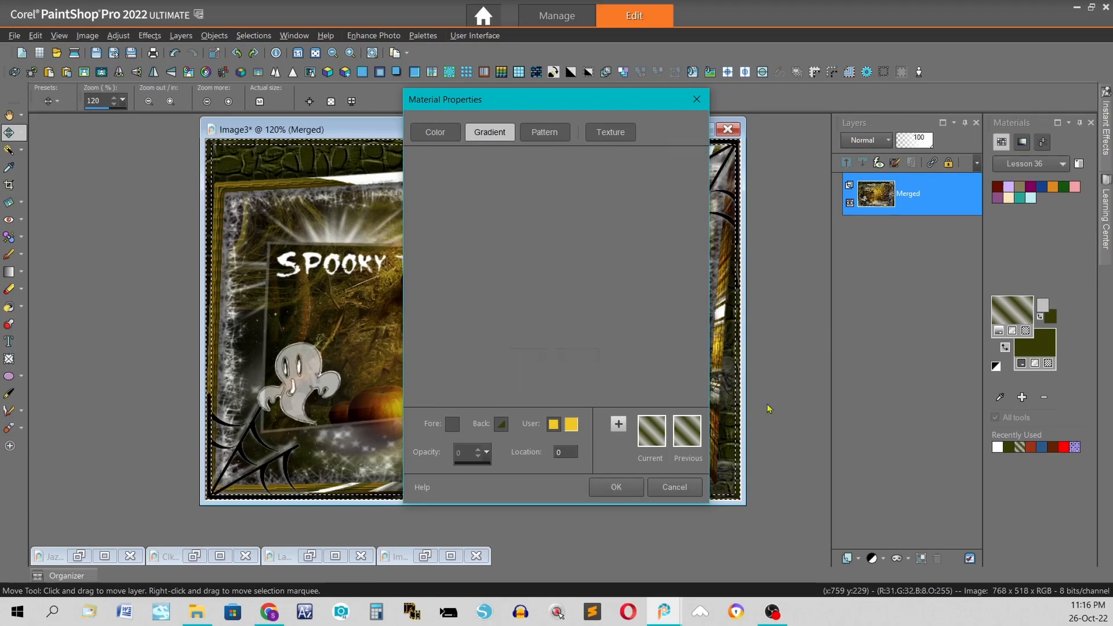
key("f")
left_click(486, 141)
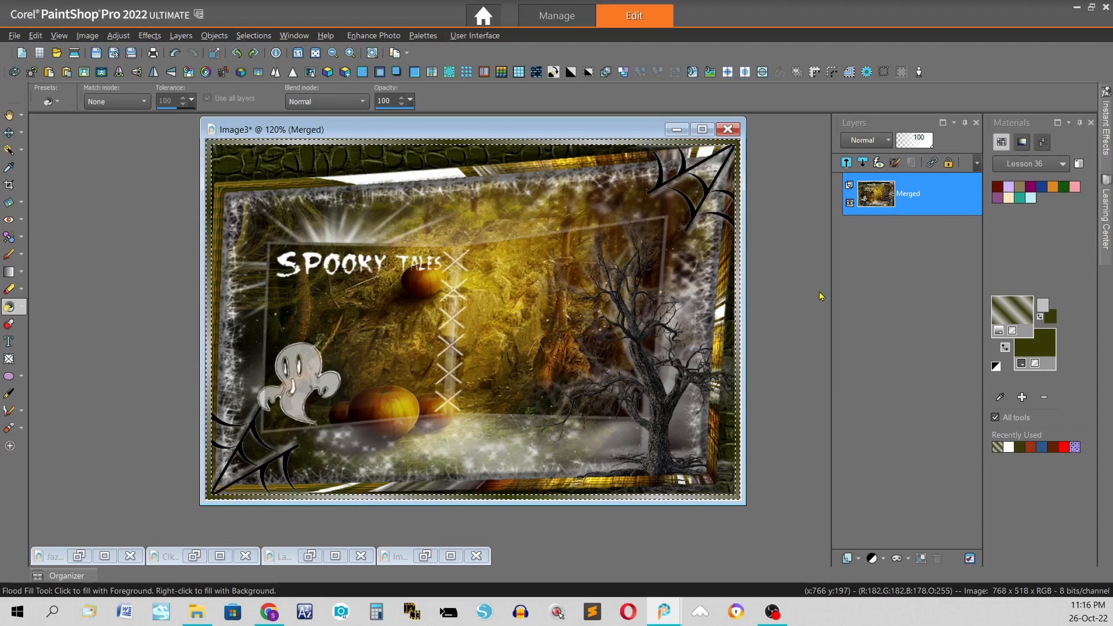
- Apply an Inner Bevel to the border with width 10, depth 1, ambience 82, shininess 42 and angle 315, and invert the selection
left_click(414, 72)
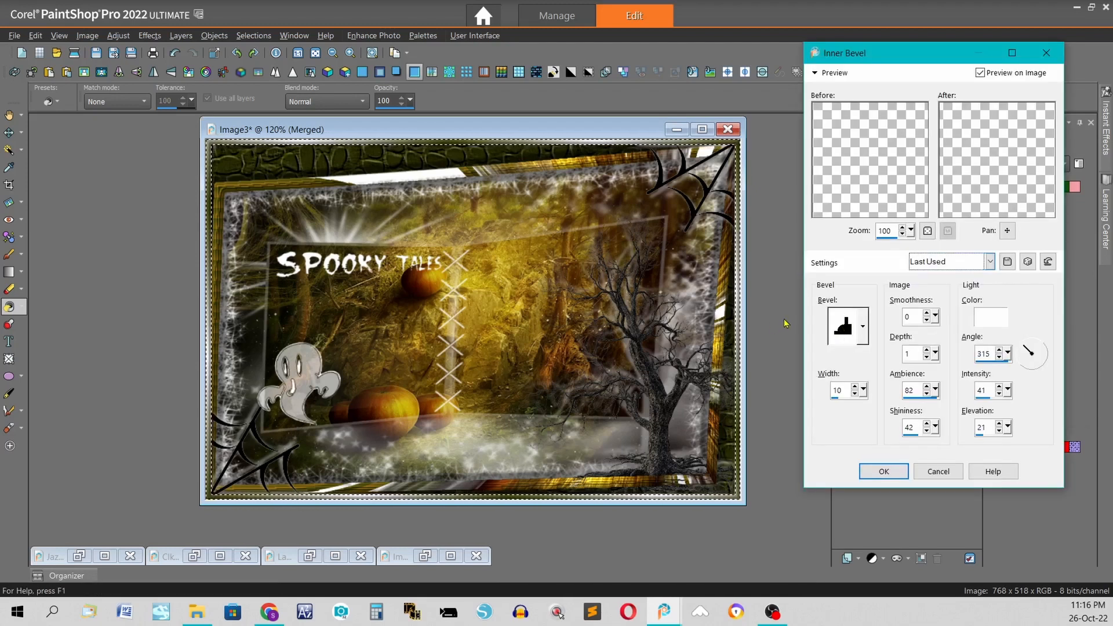
left_click(884, 471)
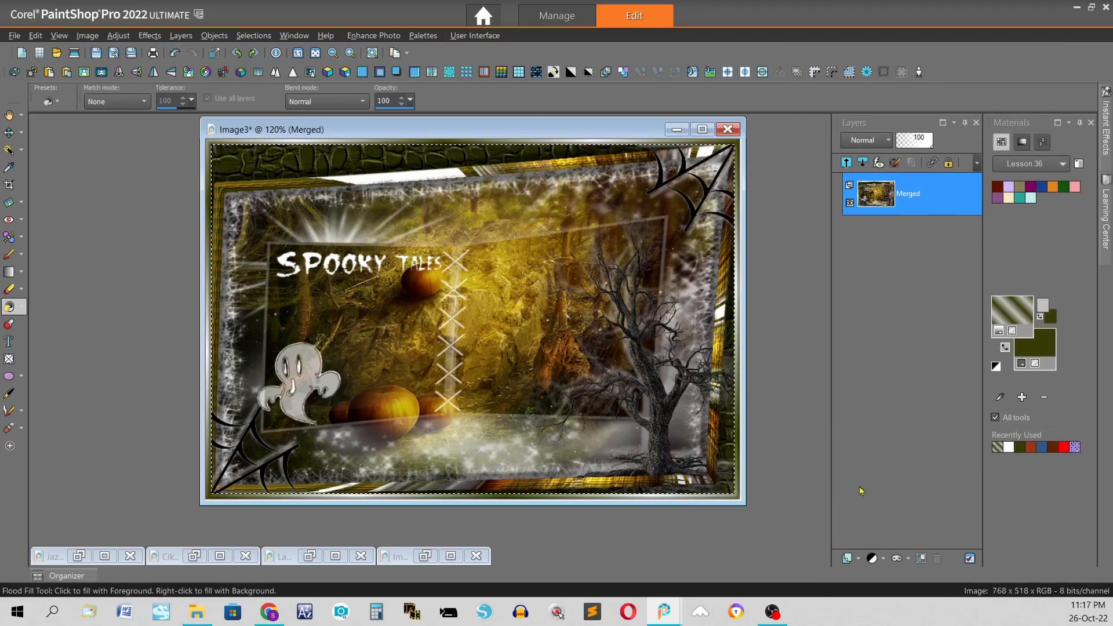
- Add a new raster layer and apply a black Cutout with vertical and horizontal offsets of 25, opacity 50 and blur 10
left_click(848, 558)
left_click(874, 461)
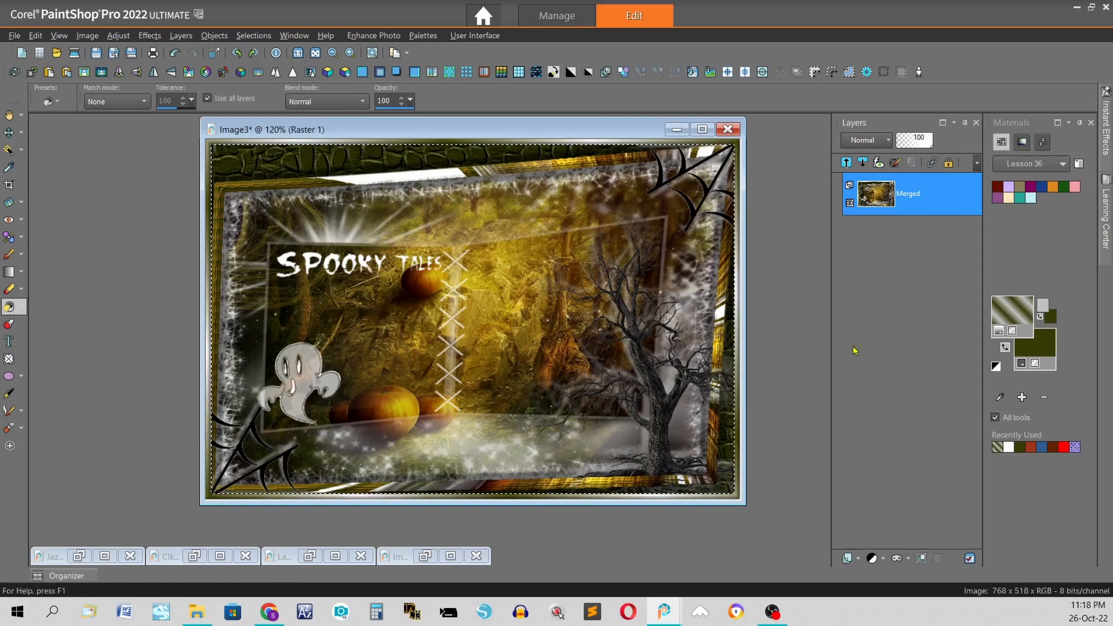
key("Return")
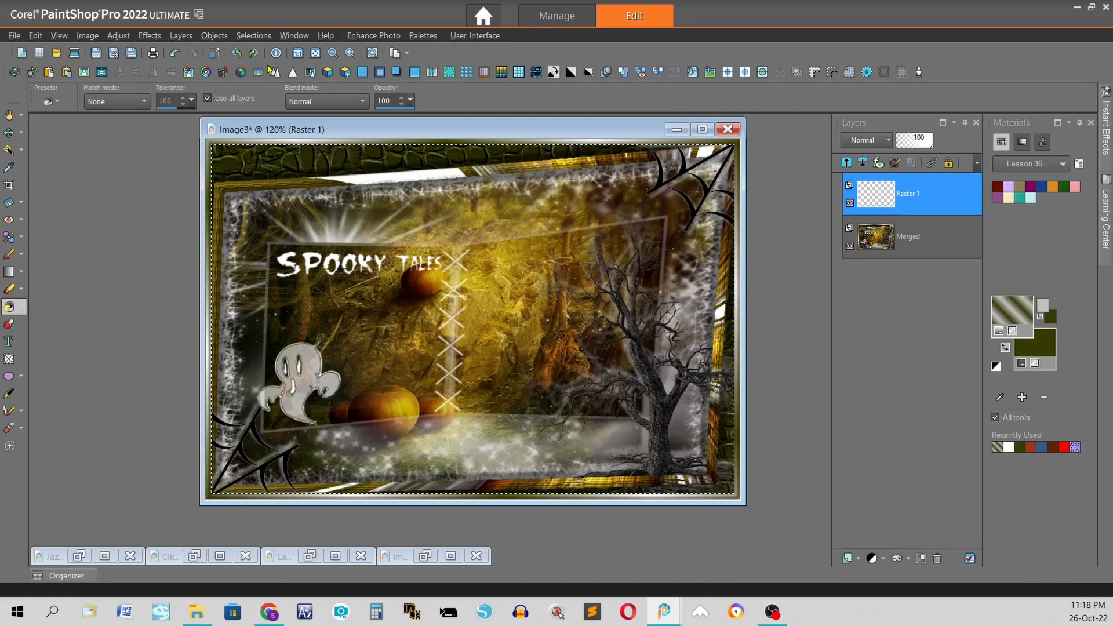
left_click(380, 72)
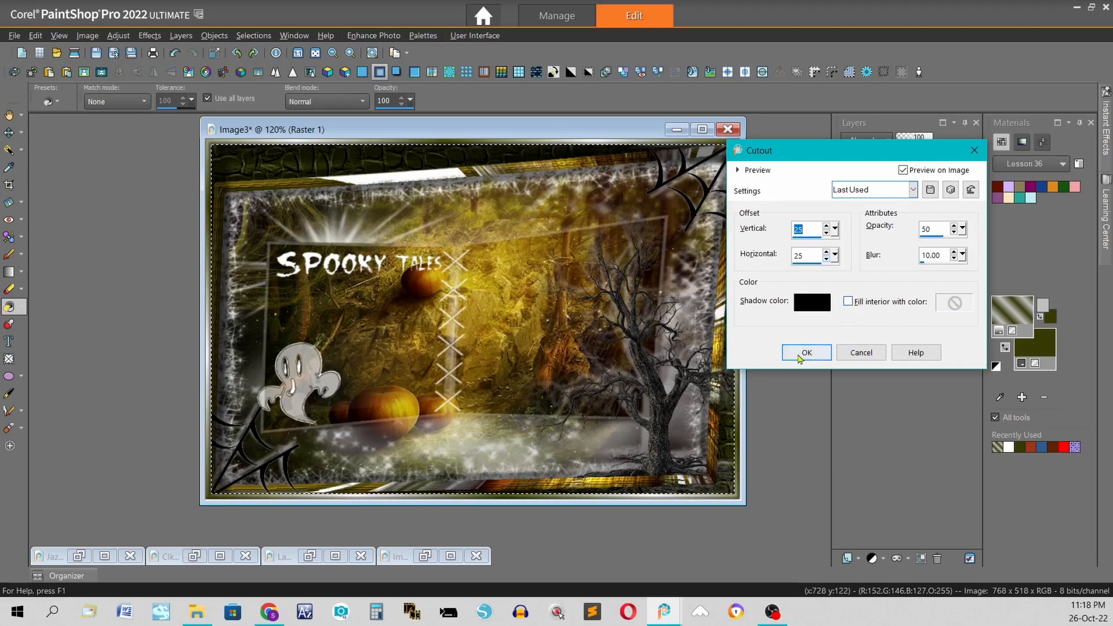
left_click(800, 358)
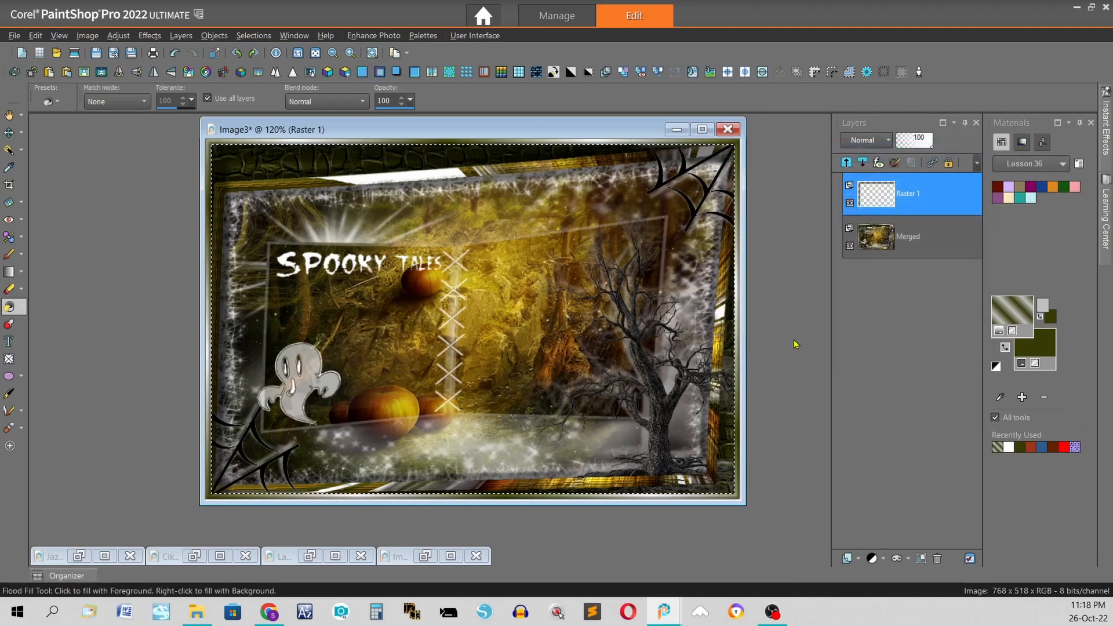
- On a new raster layer, apply a black Cutout with vertical and horizontal offsets of -25, opacity 50 and blur 10, and clear the selection
left_click(848, 559)
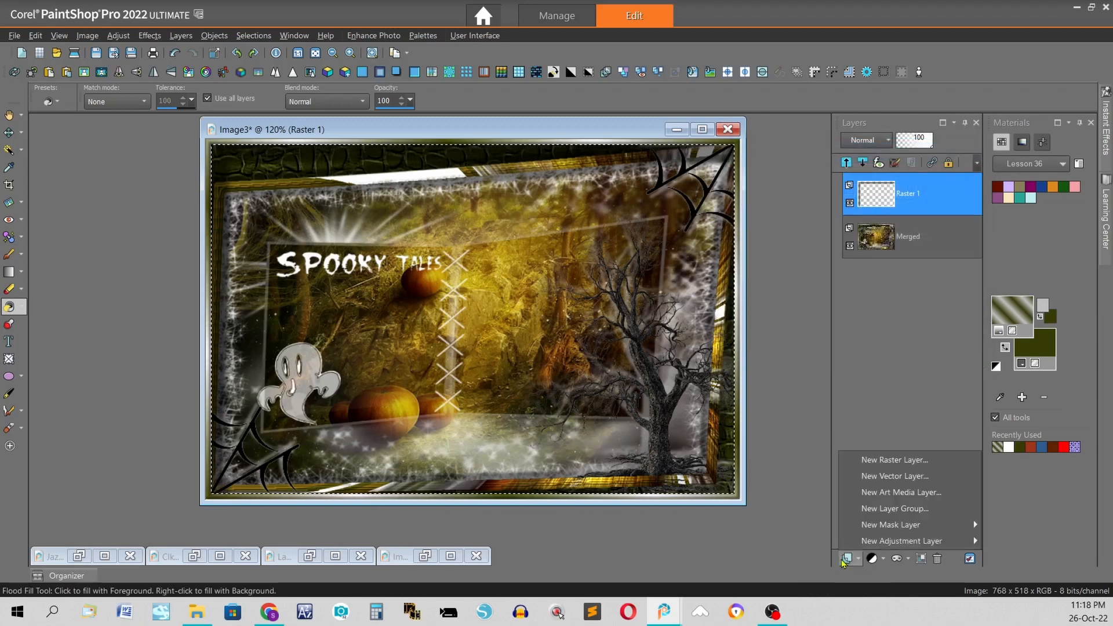
left_click(887, 464)
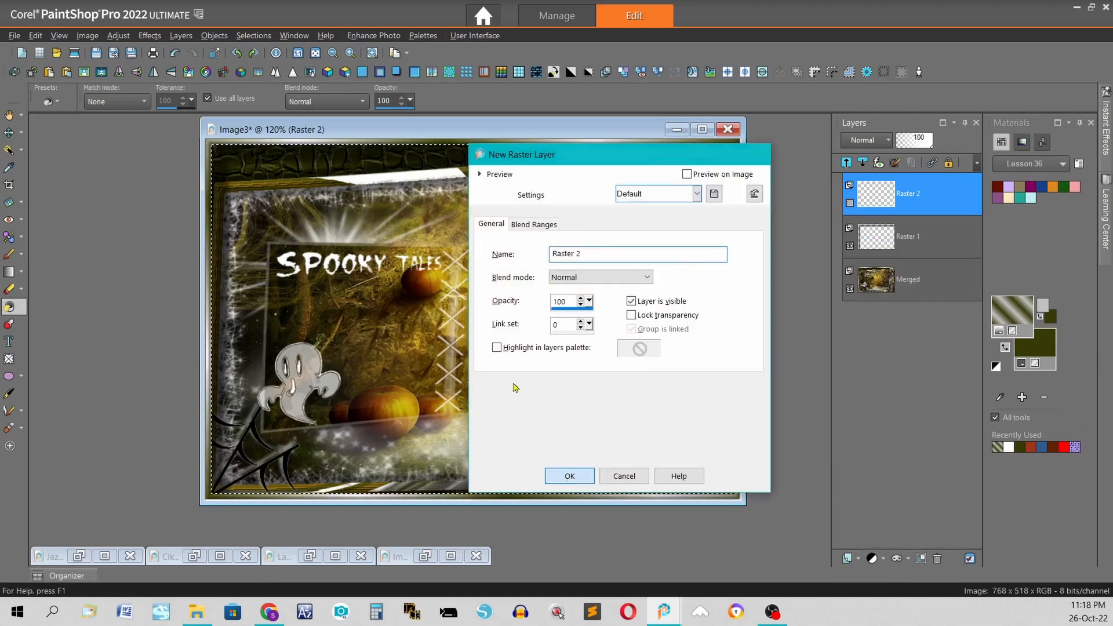
left_click(566, 475)
key("ctrl+y")
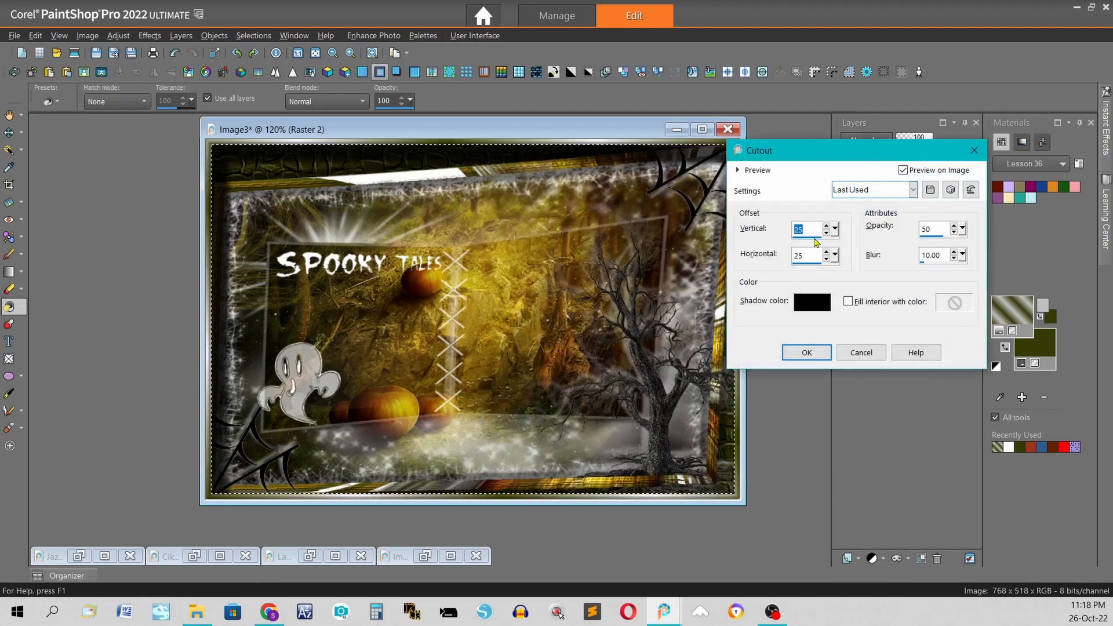
type("-")
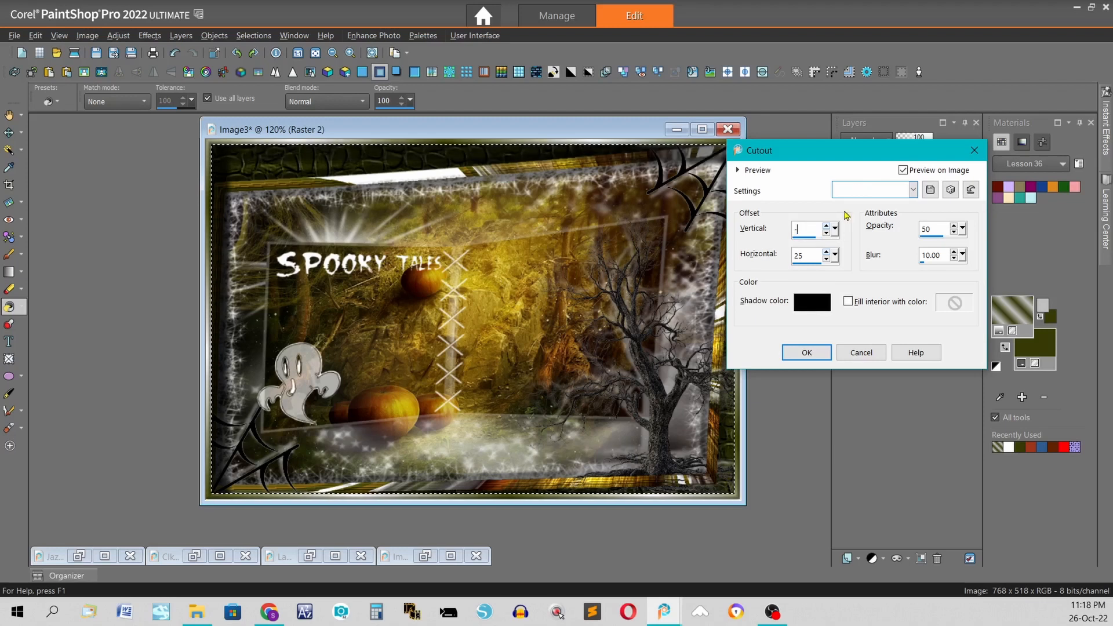
type("25")
key("Tab")
type("-")
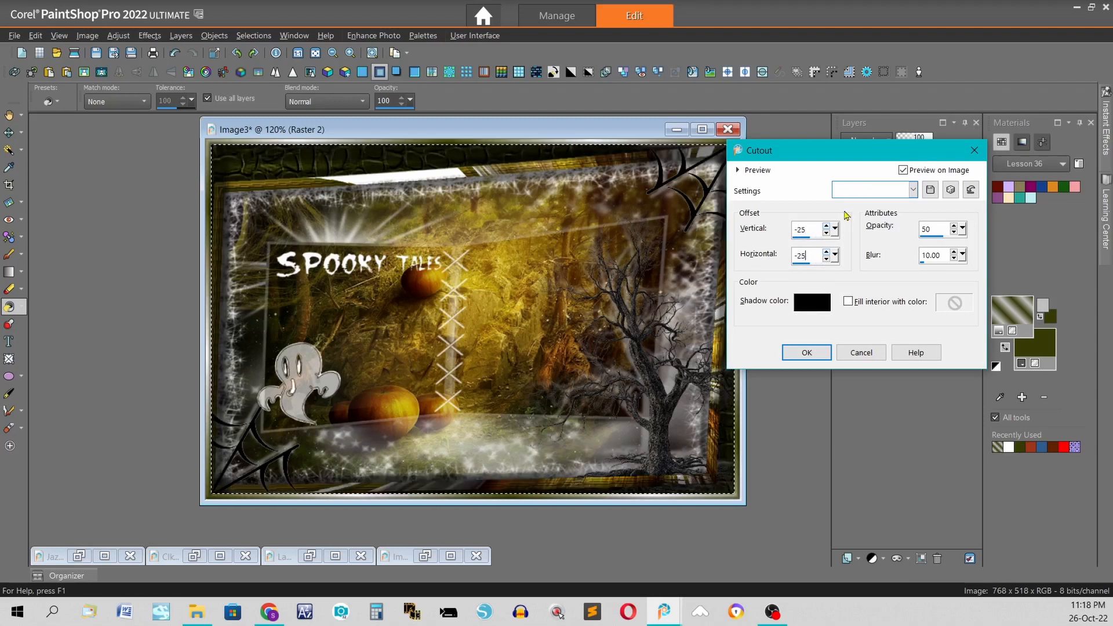
type("25")
key("Return")
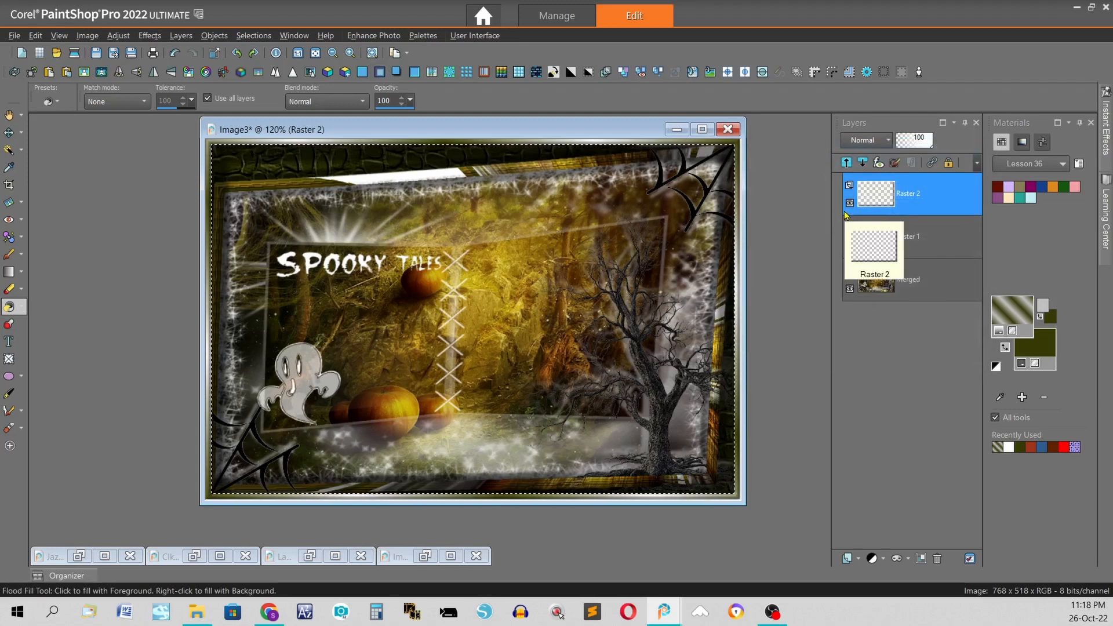
key("ctrl+d")
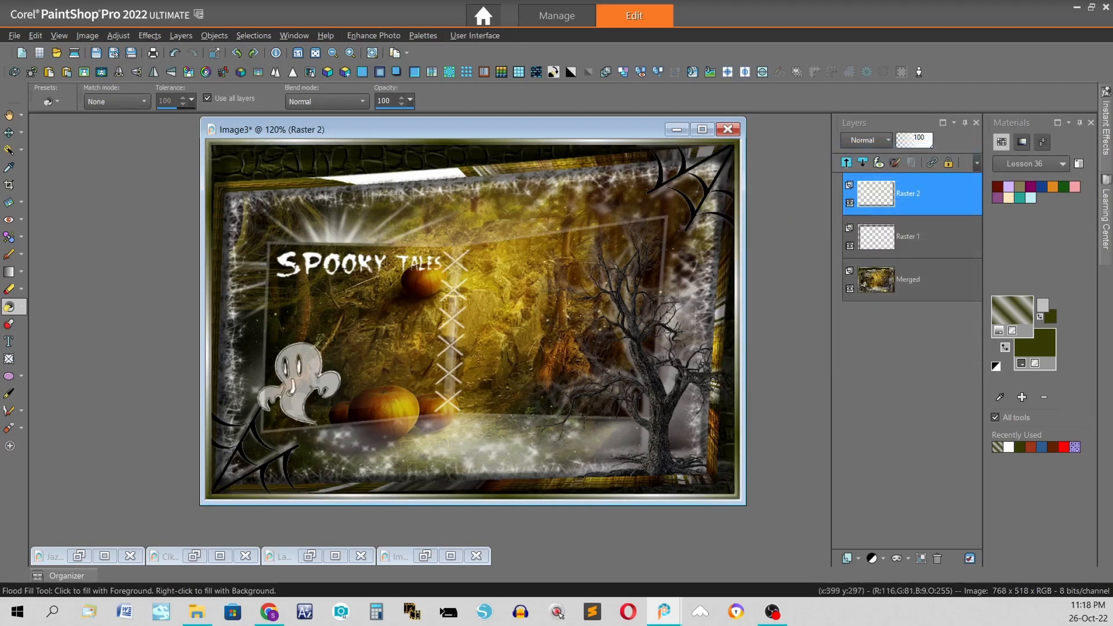
- Copy the woman-578820_1920.jpg portrait and paste it as a new layer into the Spooky Tales image
left_click(309, 557)
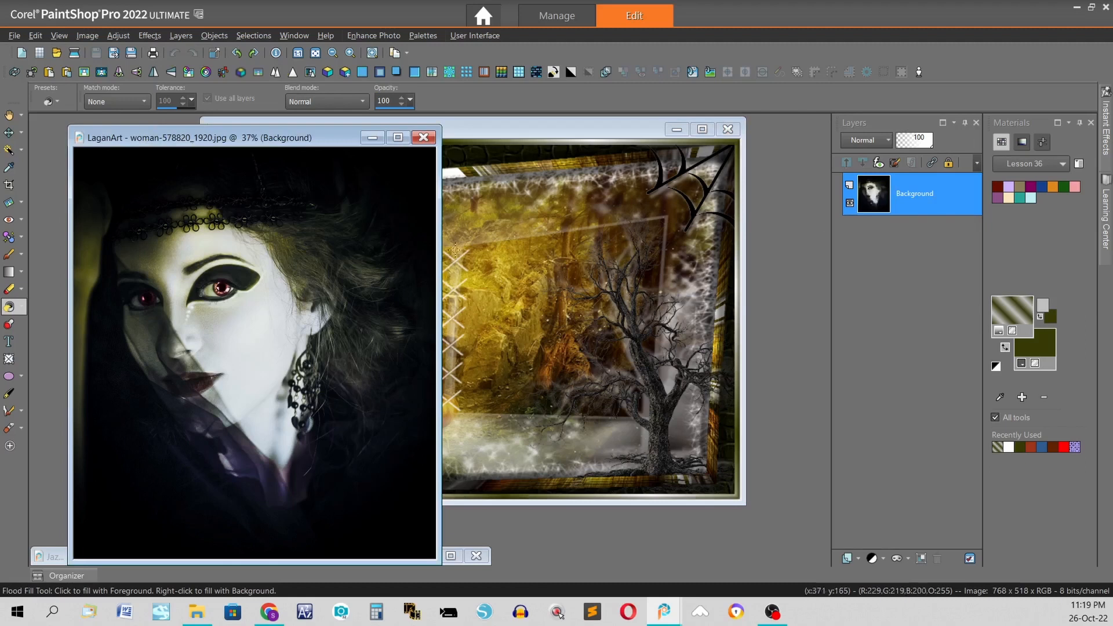
right_click(523, 130)
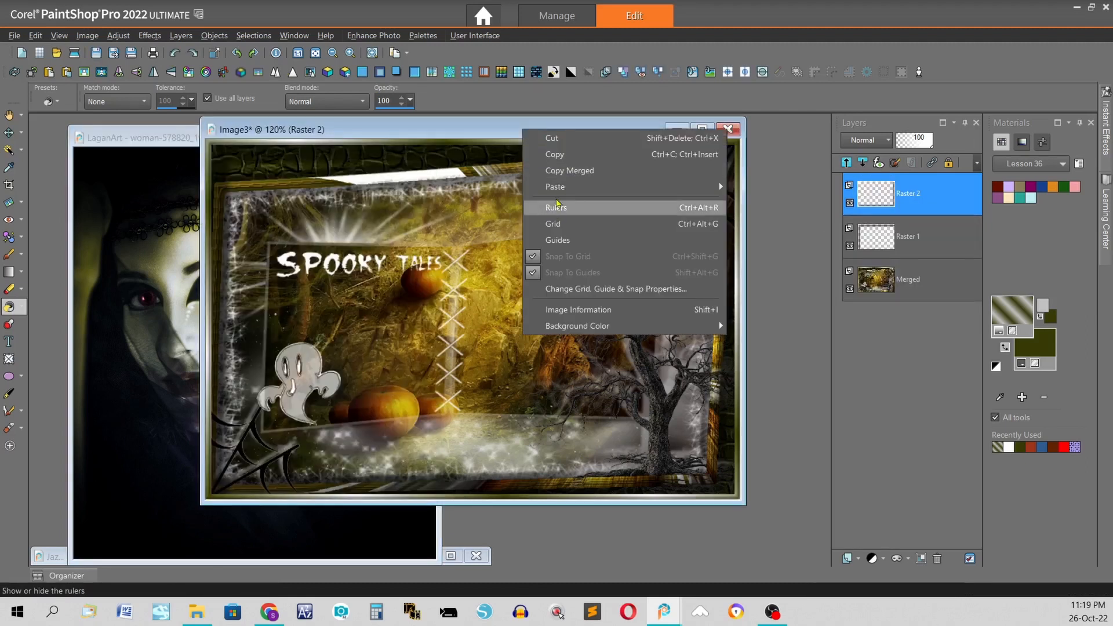
left_click(819, 204)
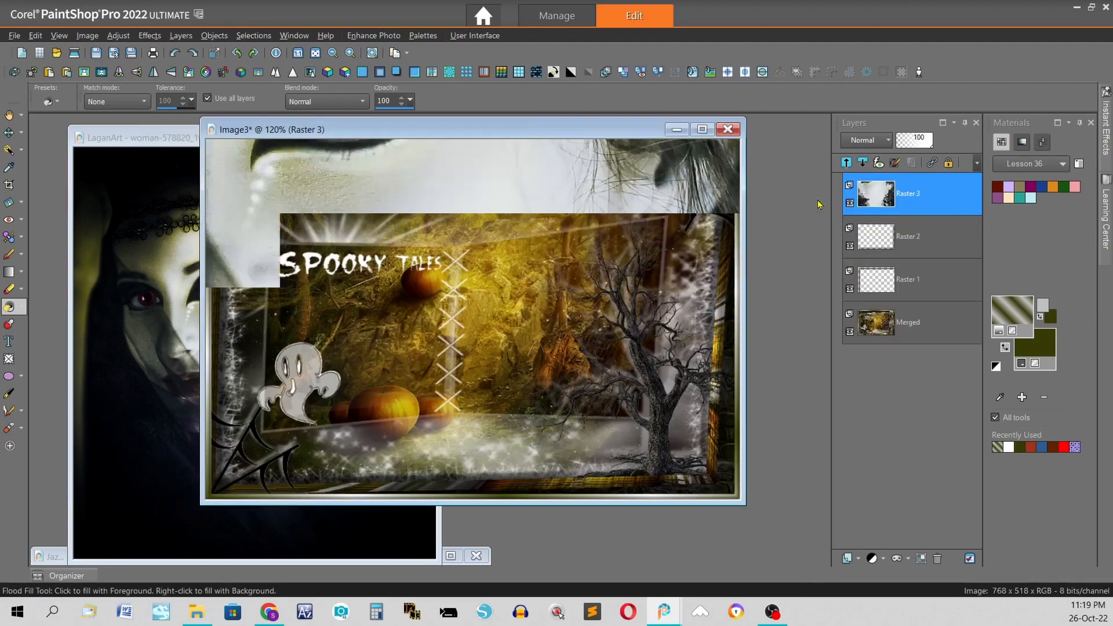
left_click(214, 54)
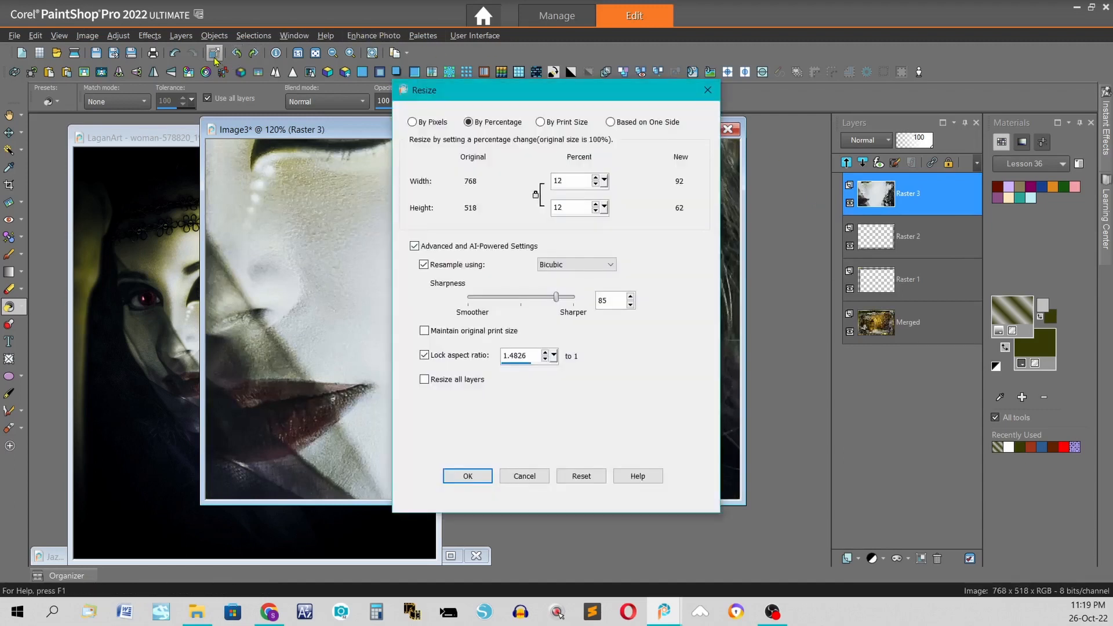
key("Return")
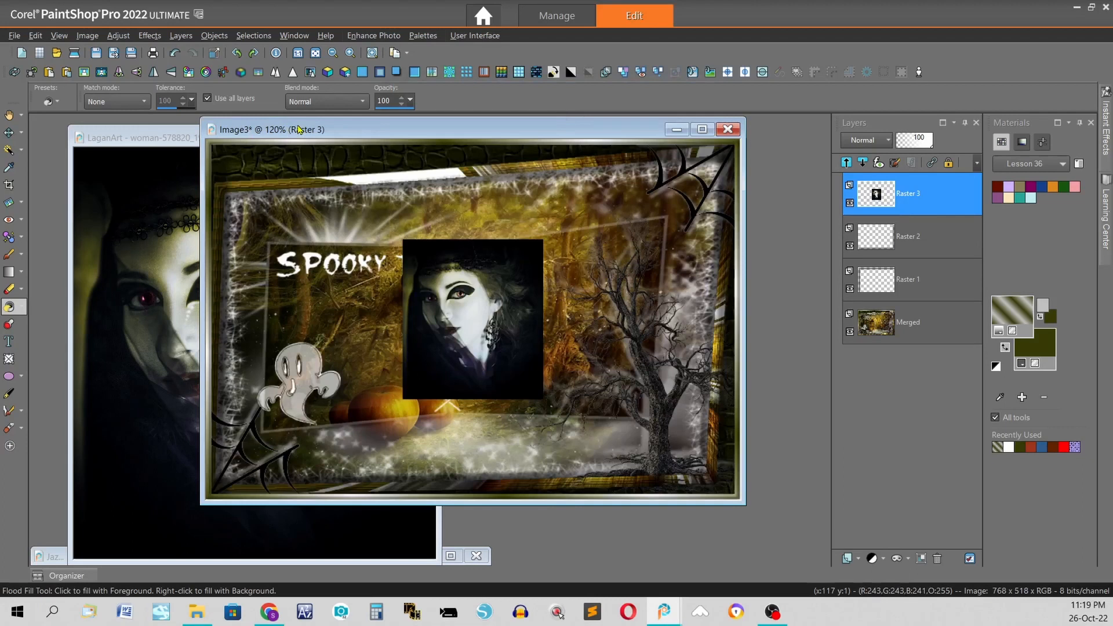
left_click(236, 52)
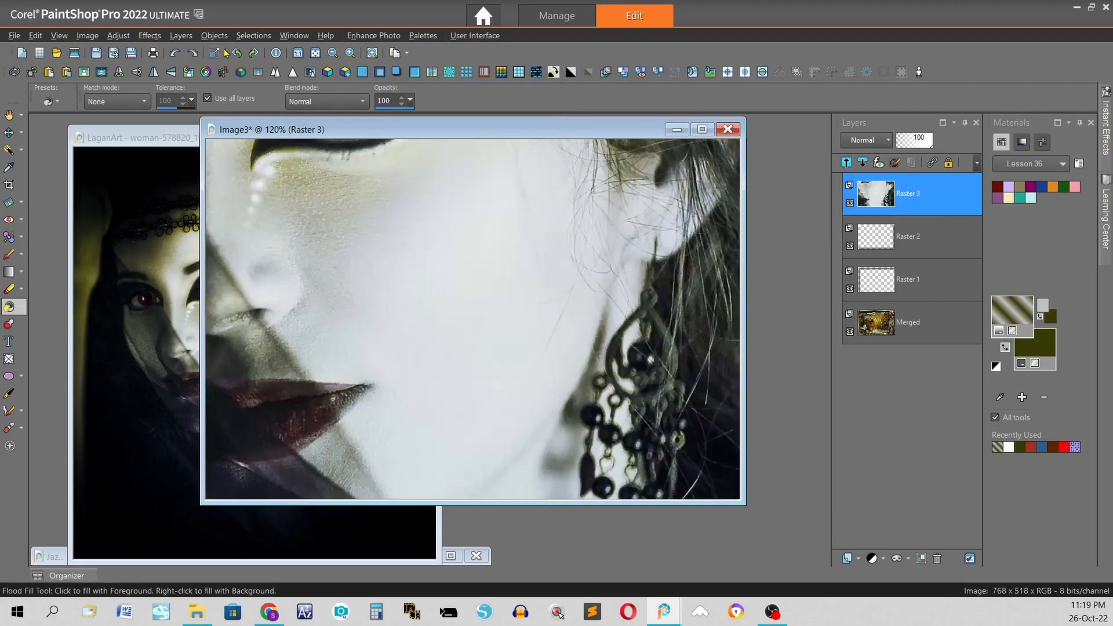
- Resize only the pasted portrait layer to 12 percent, using bicubic resampling with sharpness 85
left_click(214, 52)
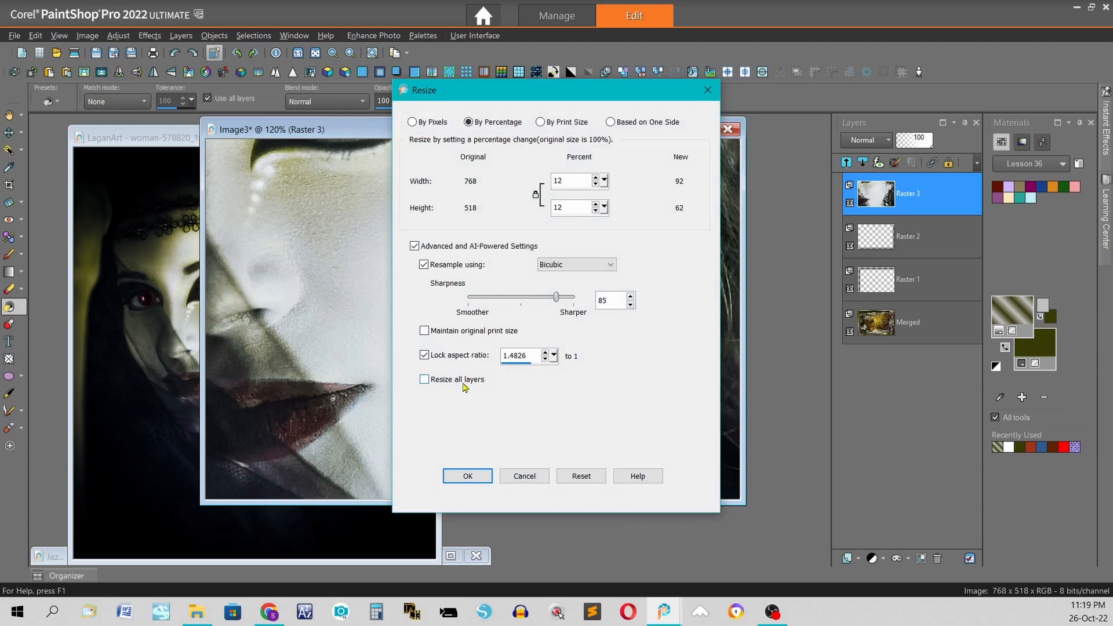
left_click(480, 477)
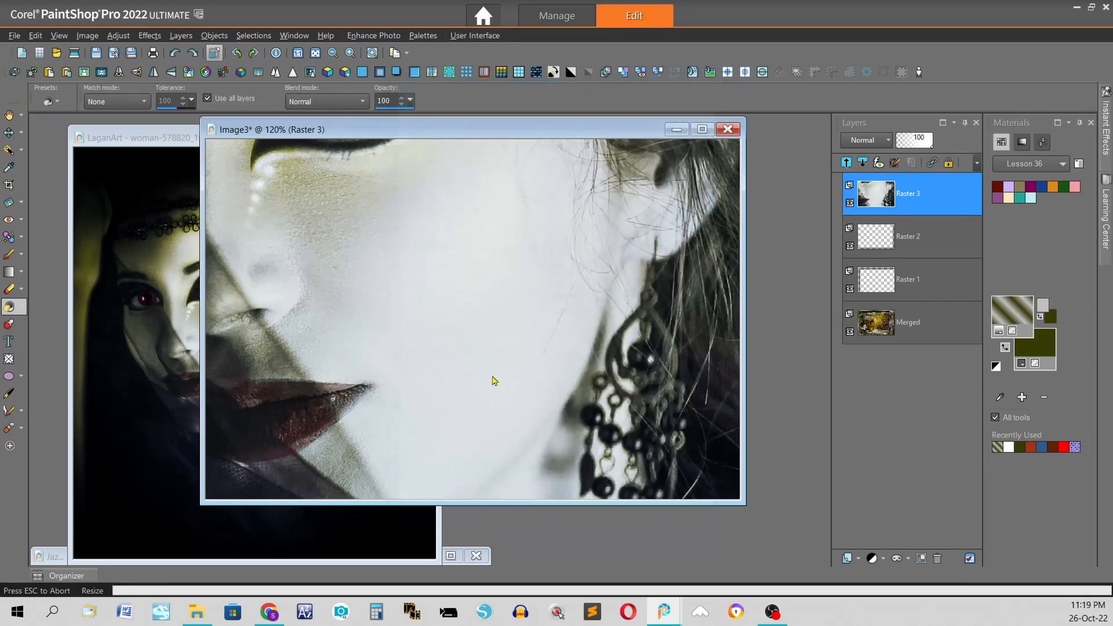
- Select the woman's face with a Freehand selection feathered by 50, invert the selection and delete the portrait's dark surroundings
left_click(23, 150)
left_click(74, 169)
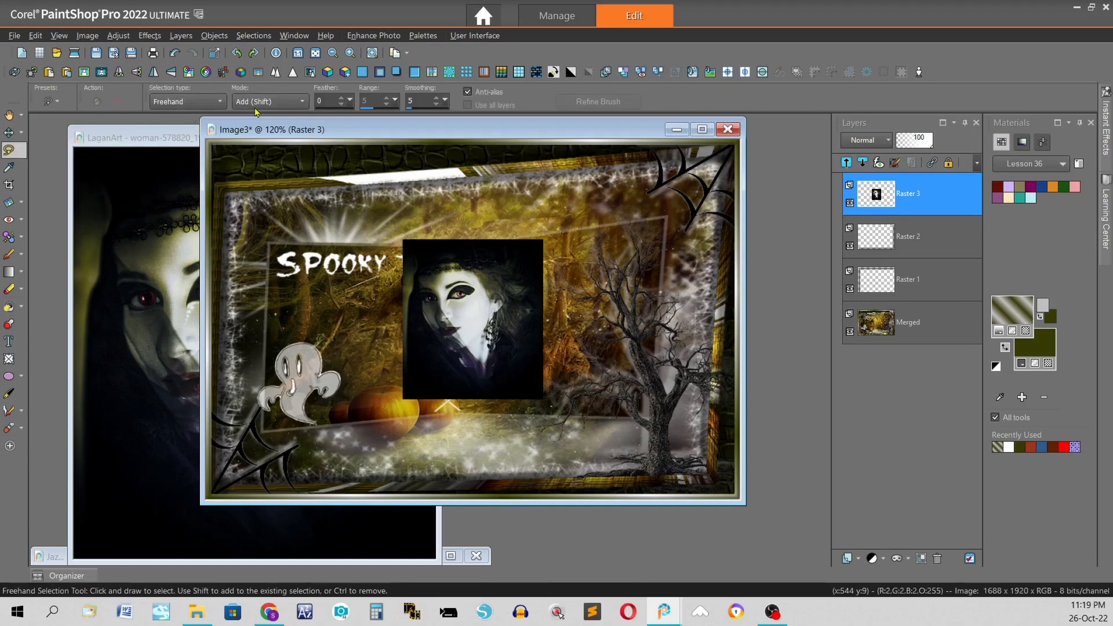
double_click(328, 103)
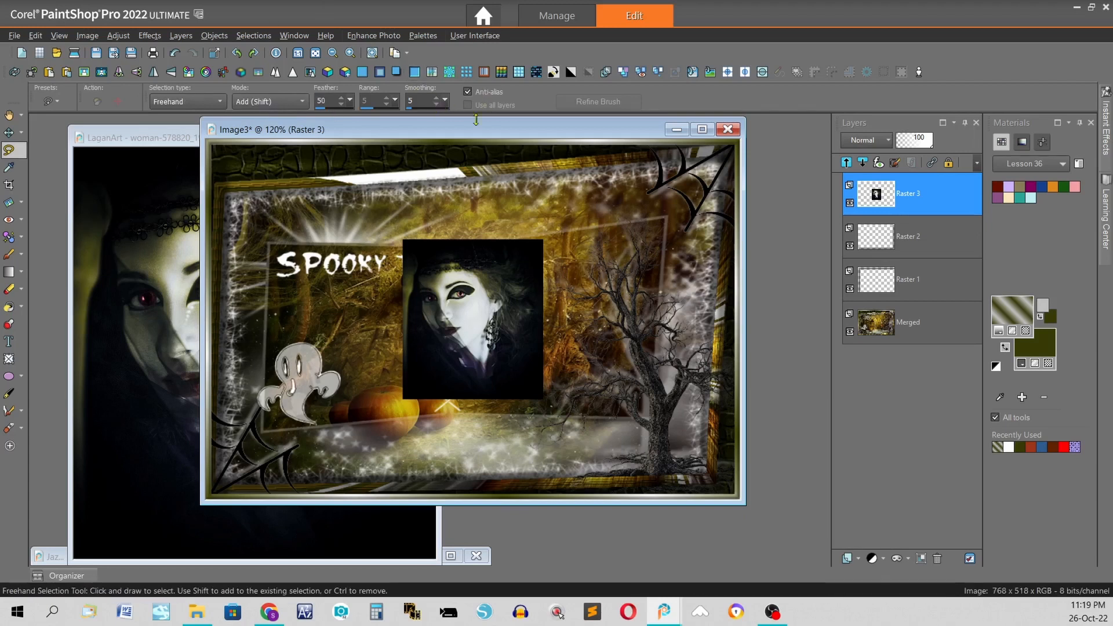
mouse_move(436, 255)
left_mouse_down()
mouse_move(513, 257)
mouse_move(533, 298)
mouse_move(525, 352)
mouse_move(430, 345)
mouse_move(412, 265)
mouse_move(440, 255)
left_mouse_up()
left_click(588, 73)
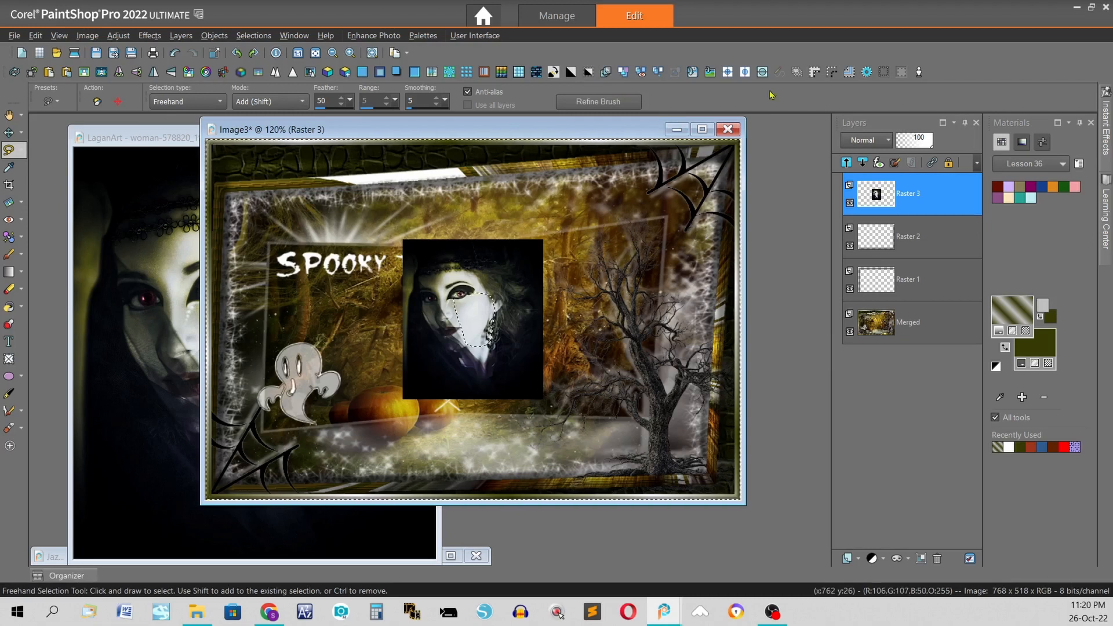
key("Delete")
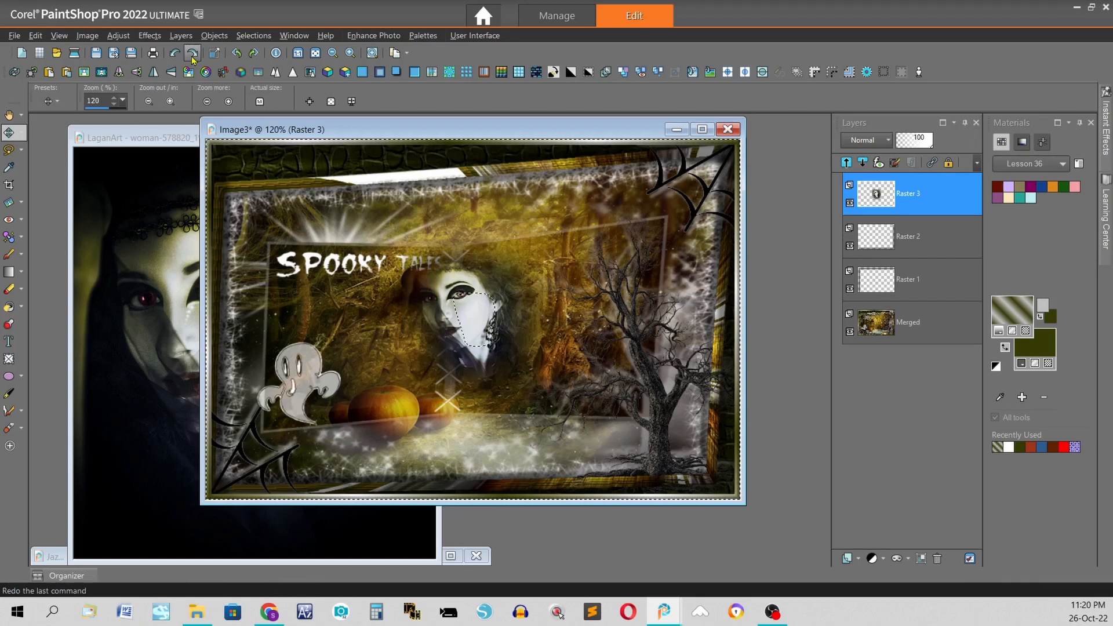
key("ctrl+alt+z")
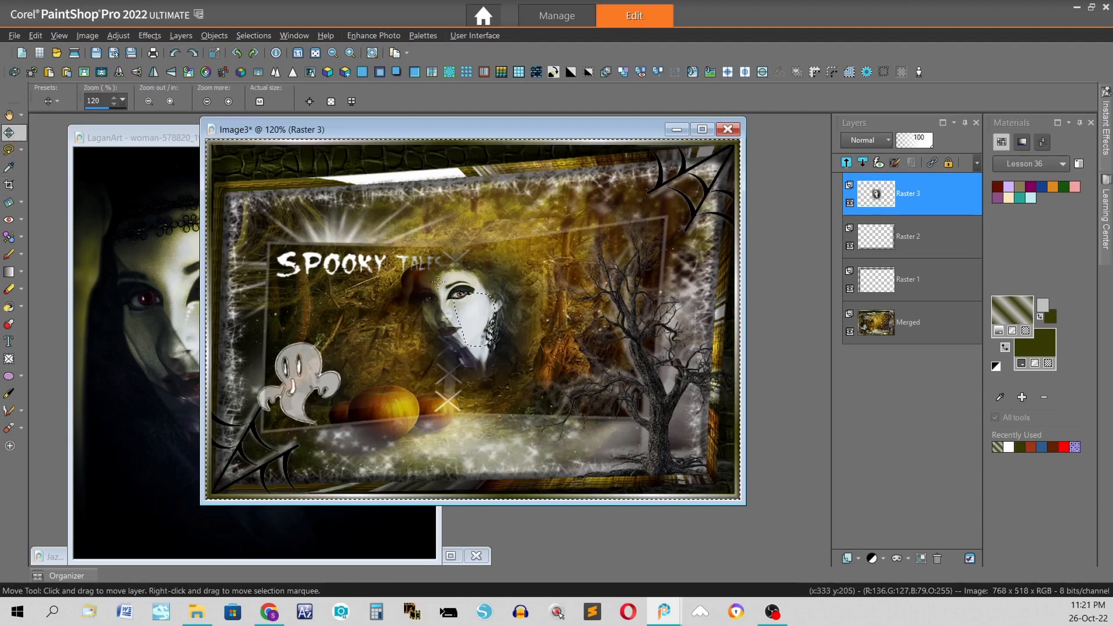
left_click_drag(439, 282, 500, 301)
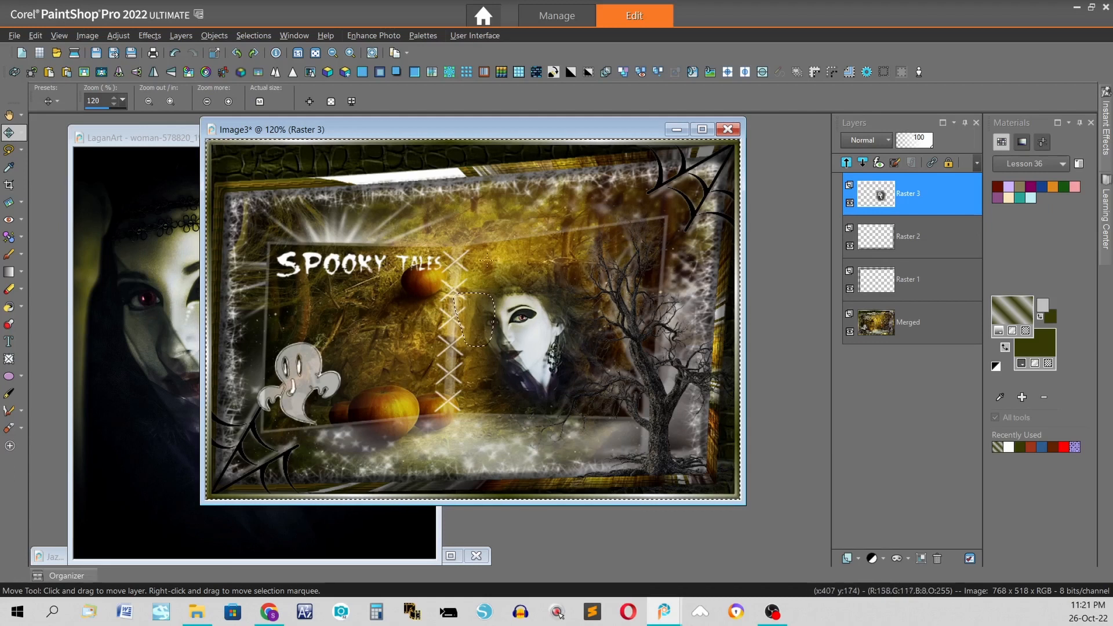
left_click(175, 53)
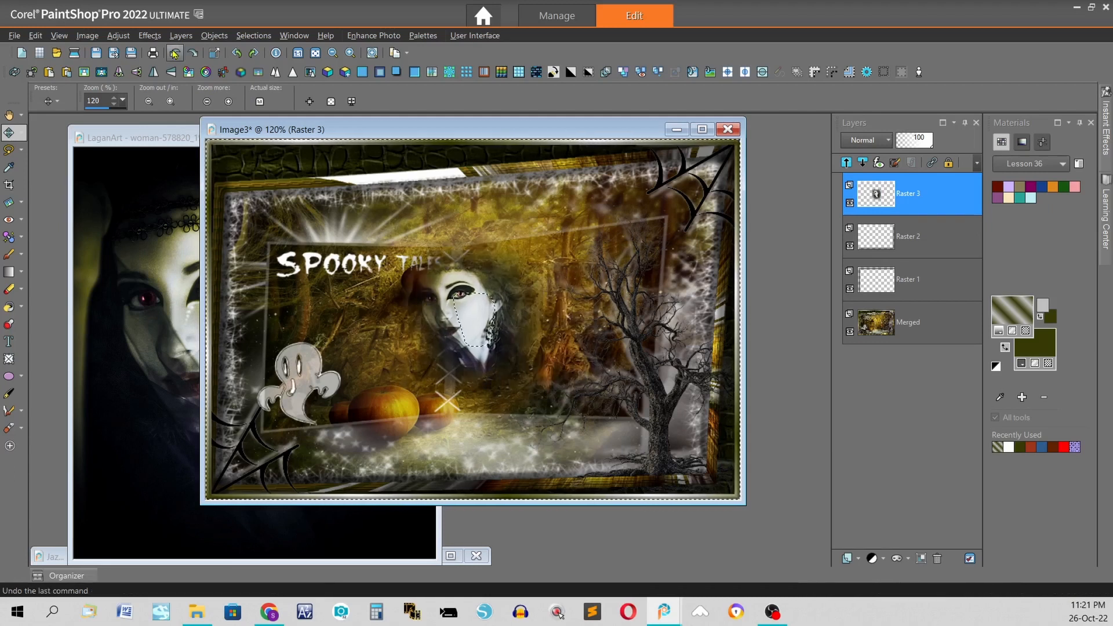
- Fade the portrait's surroundings further, clear the selection, and move the face between the stitched line and the dead tree
left_click(175, 52)
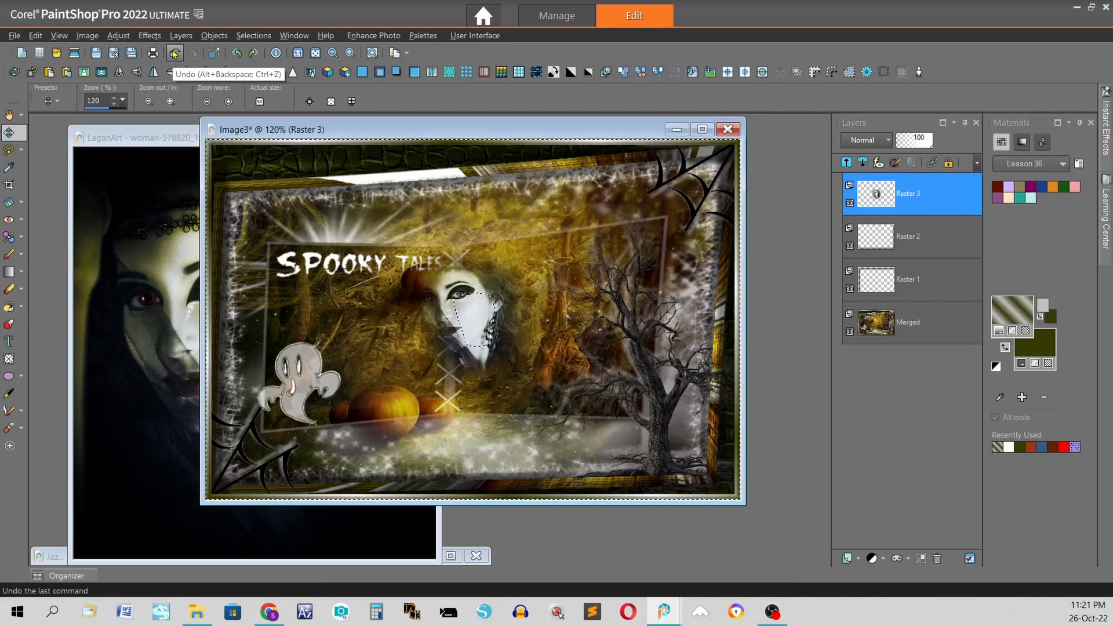
left_click(174, 52)
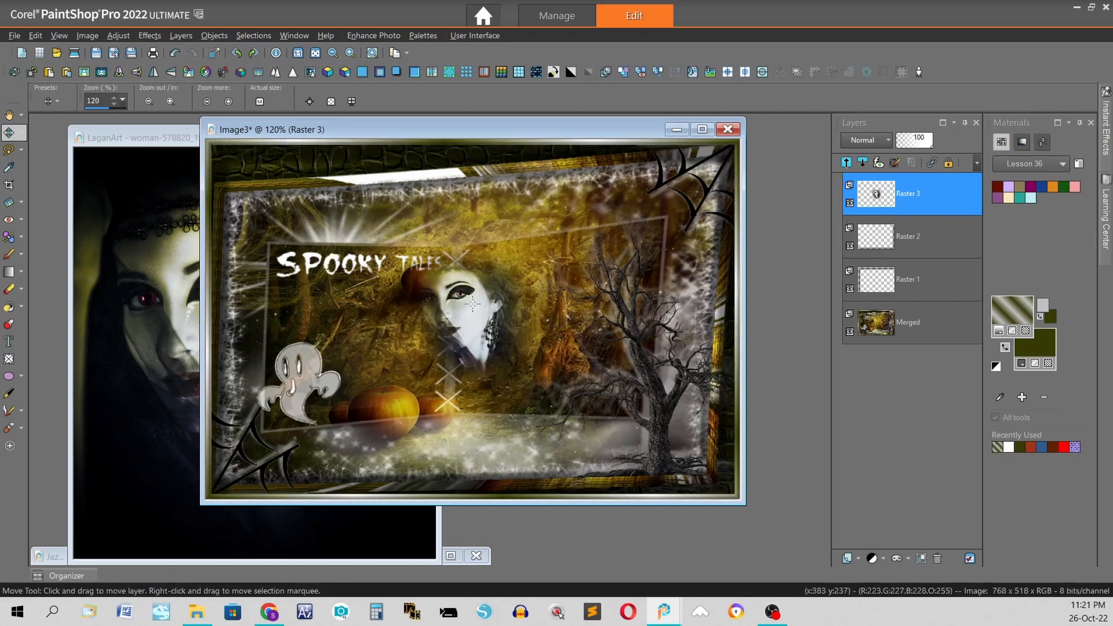
left_click_drag(472, 303, 522, 286)
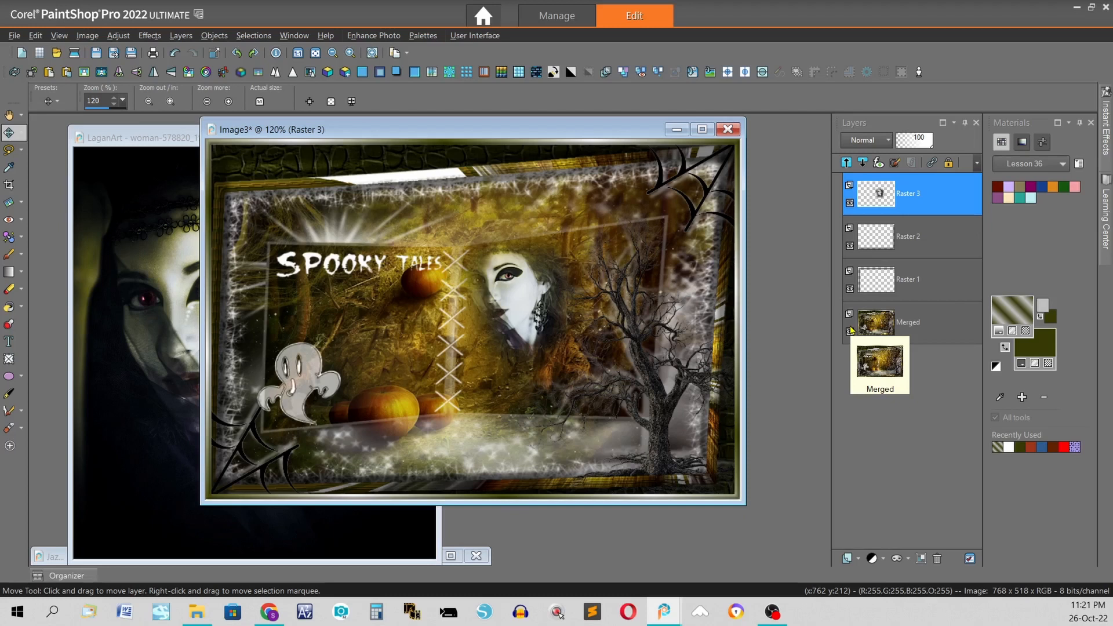
- Set the portrait layer's blend mode to Screen and its opacity to 80
left_click(892, 142)
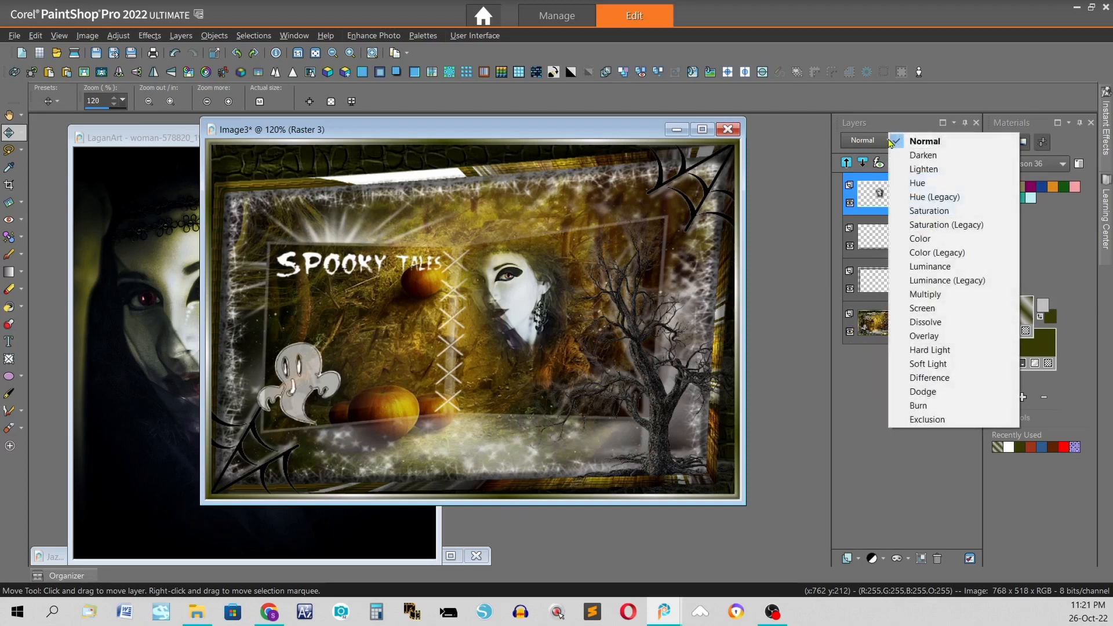
left_click(923, 308)
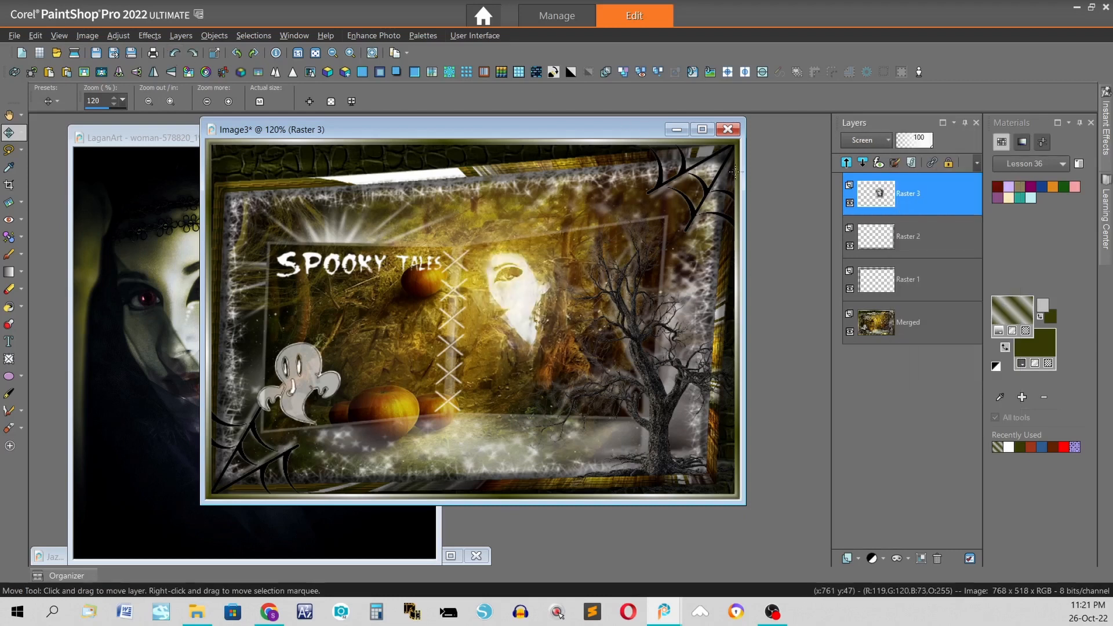
right_click(933, 198)
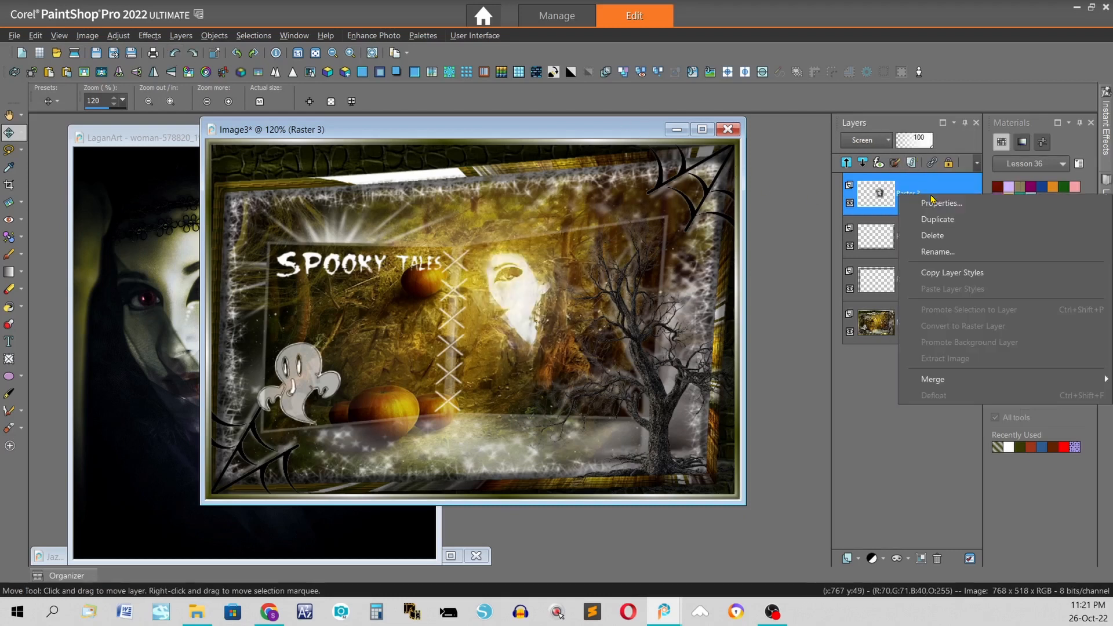
left_click(951, 204)
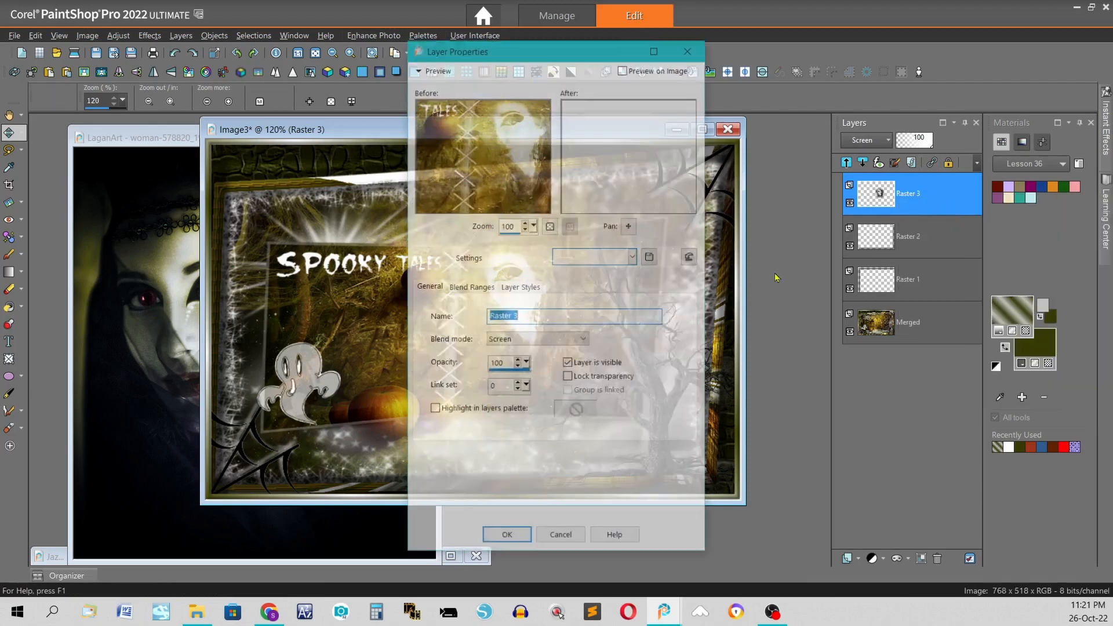
left_click(512, 366)
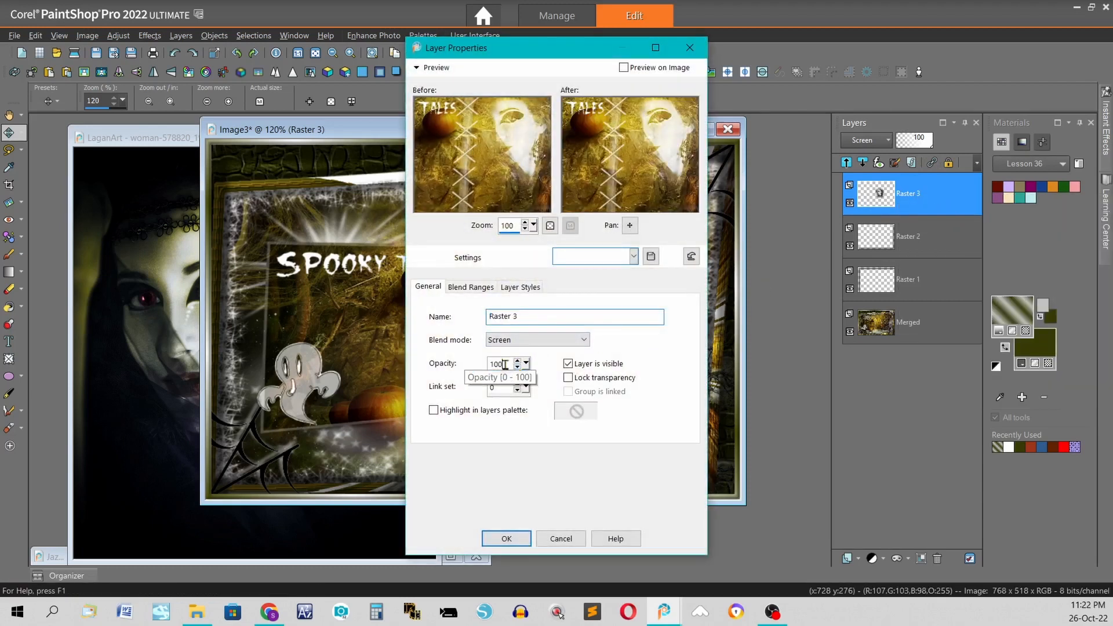
type("80")
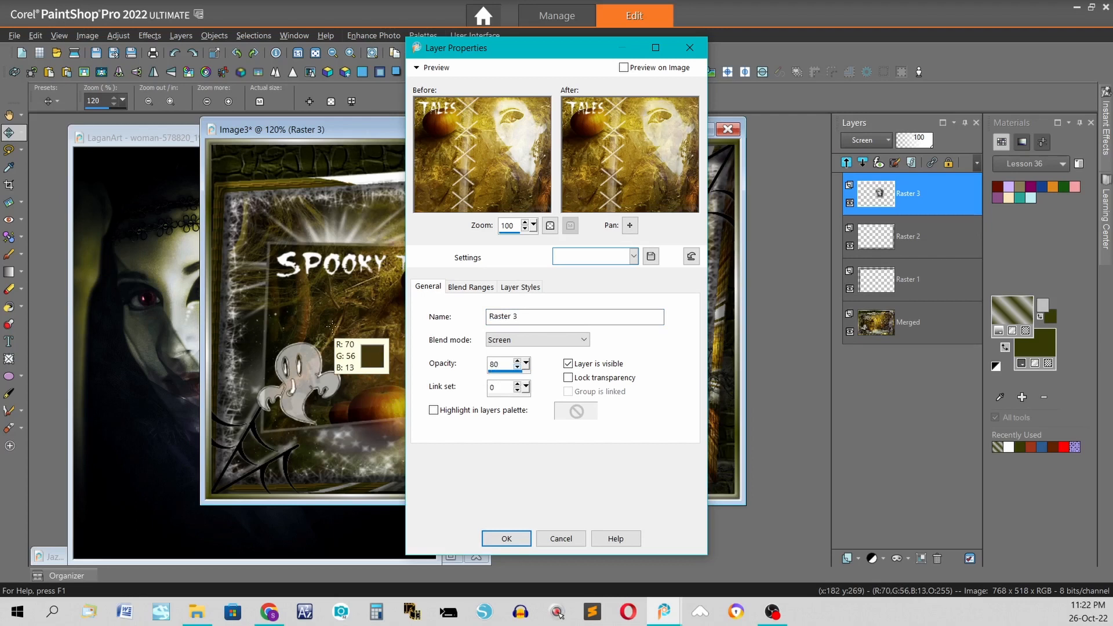
key("Return")
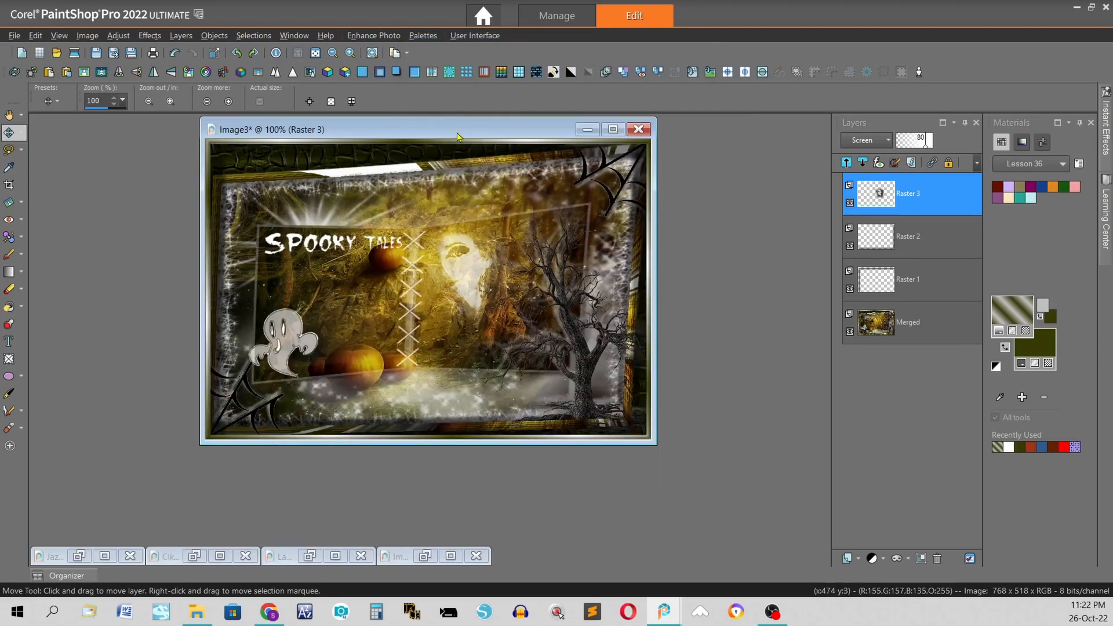
- Merge all visible layers of the Spooky Tales image into a single background layer
left_click_drag(457, 133, 513, 147)
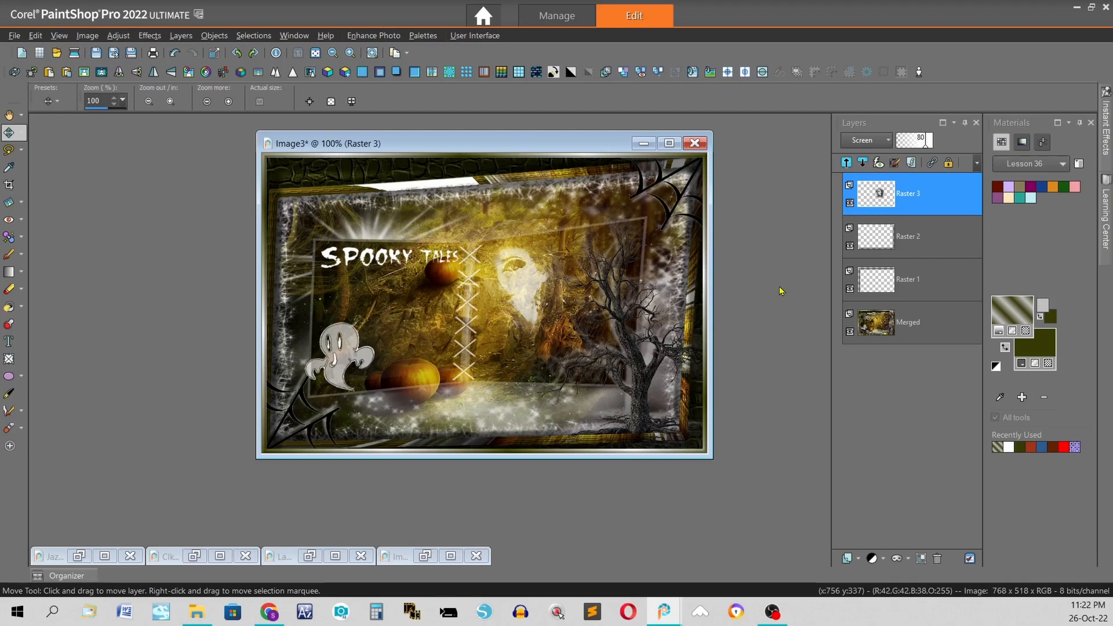
left_click(632, 74)
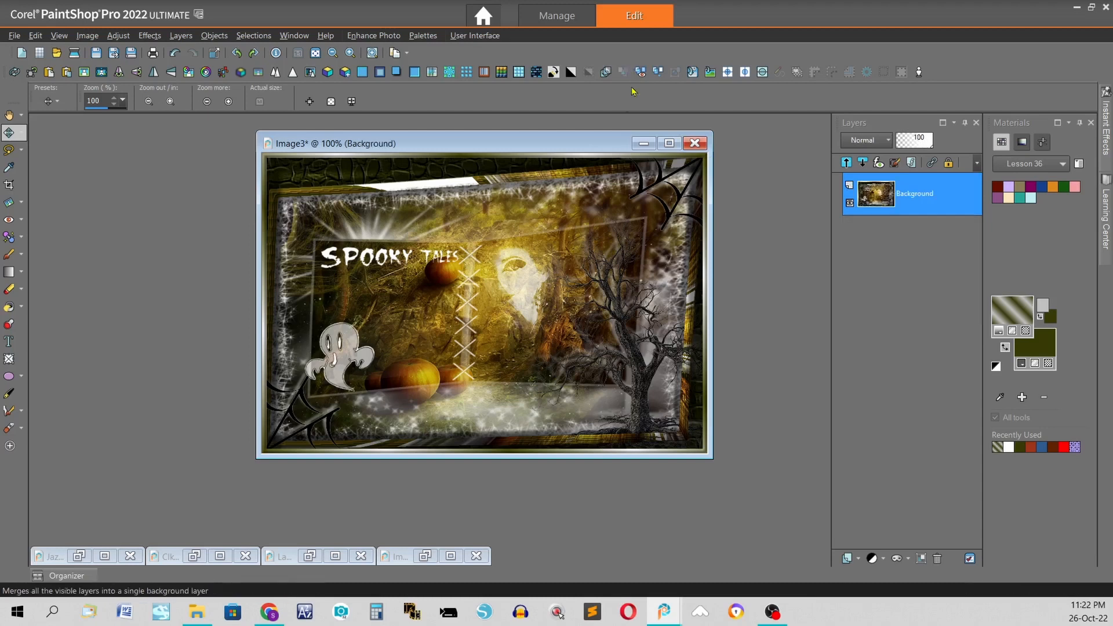